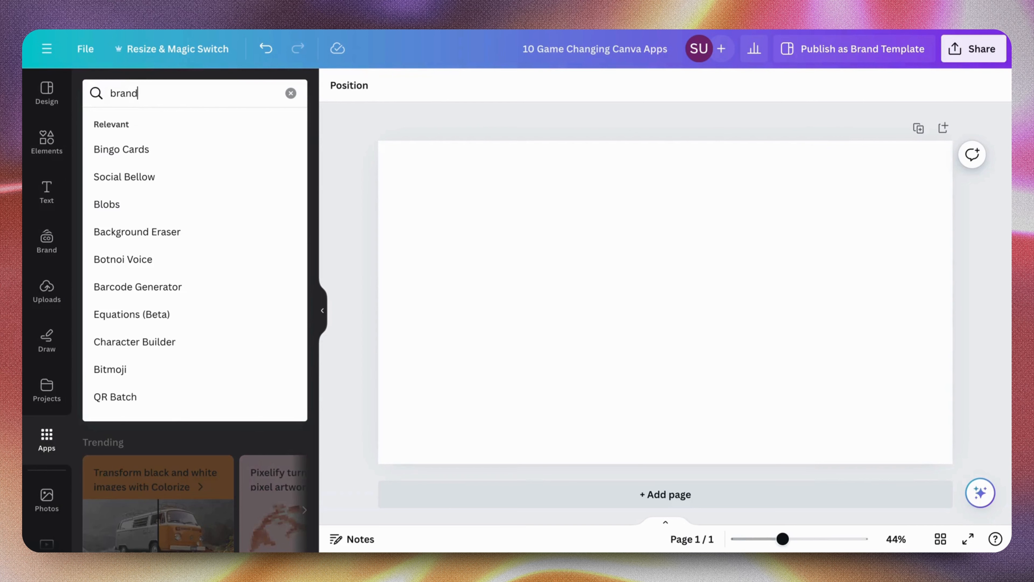
Find the Brandfetch app and view its details
click(140, 176)
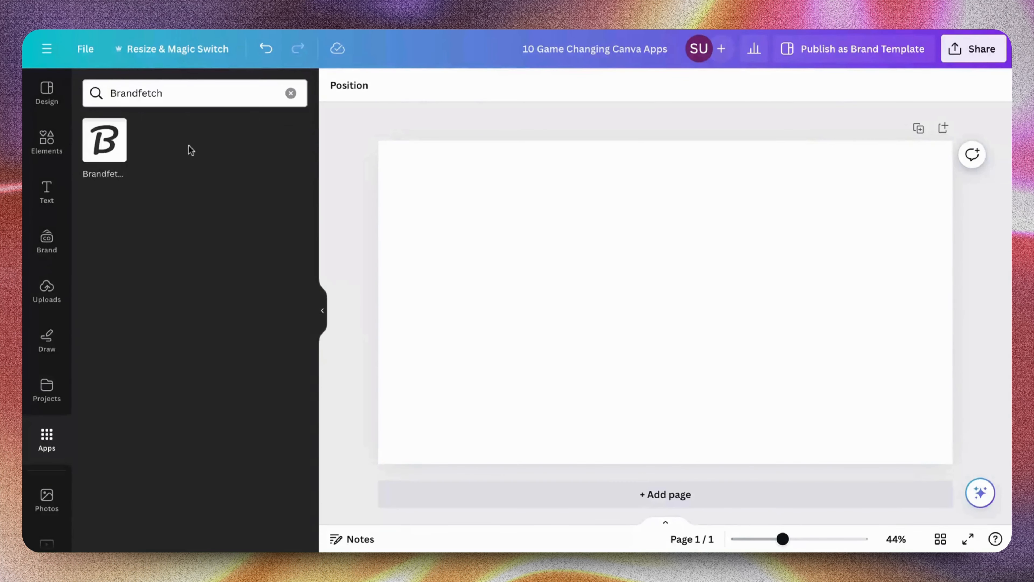
click(115, 127)
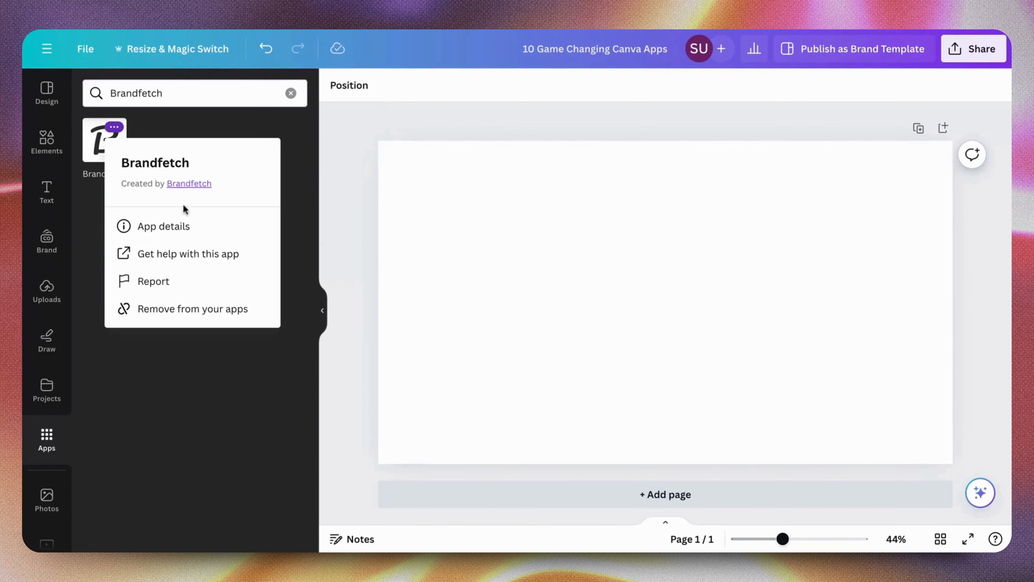
click(186, 227)
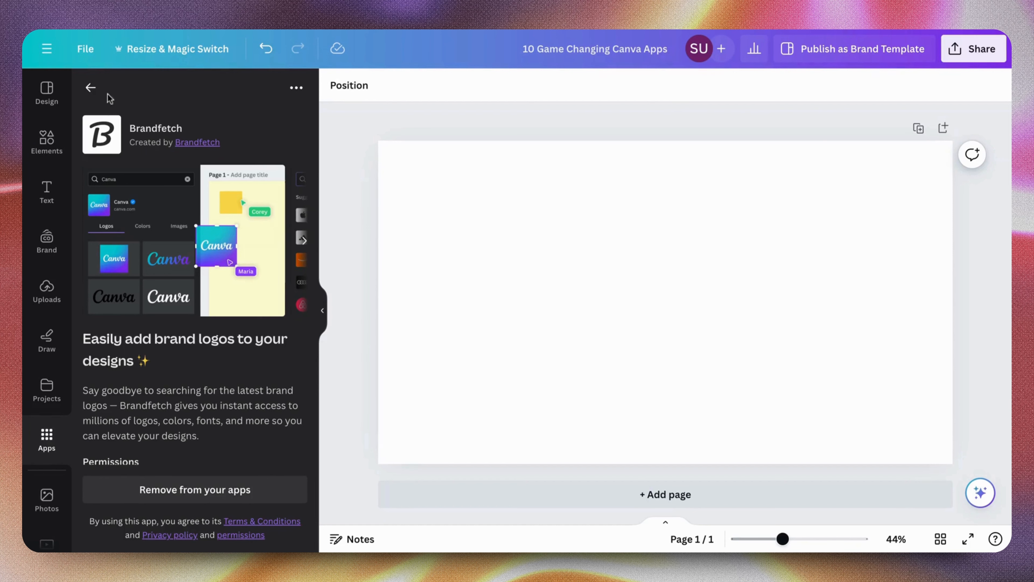
click(98, 88)
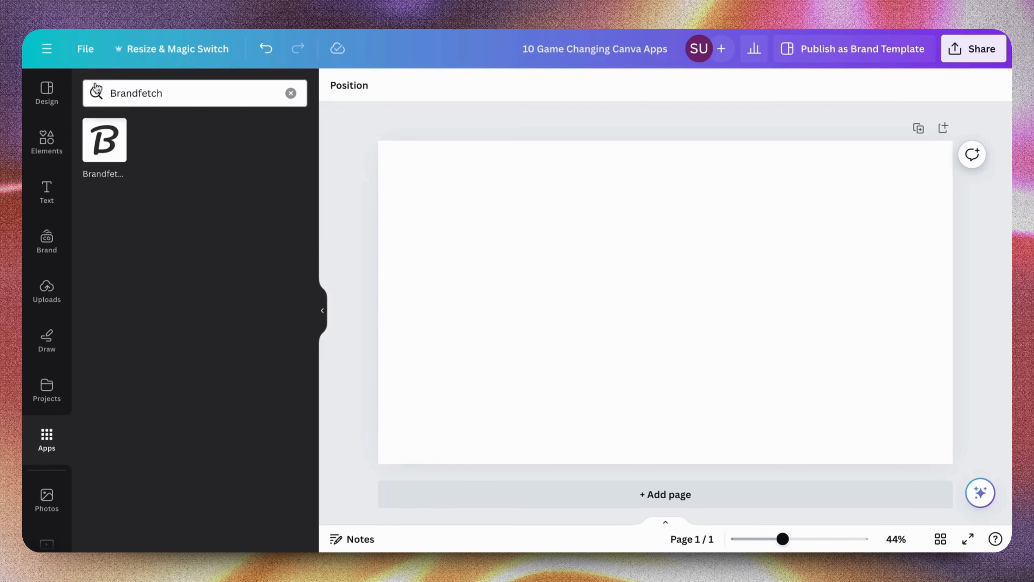
Open Brandfetch and look up the Pinterest brand with the domain pinterest.com
click(92, 149)
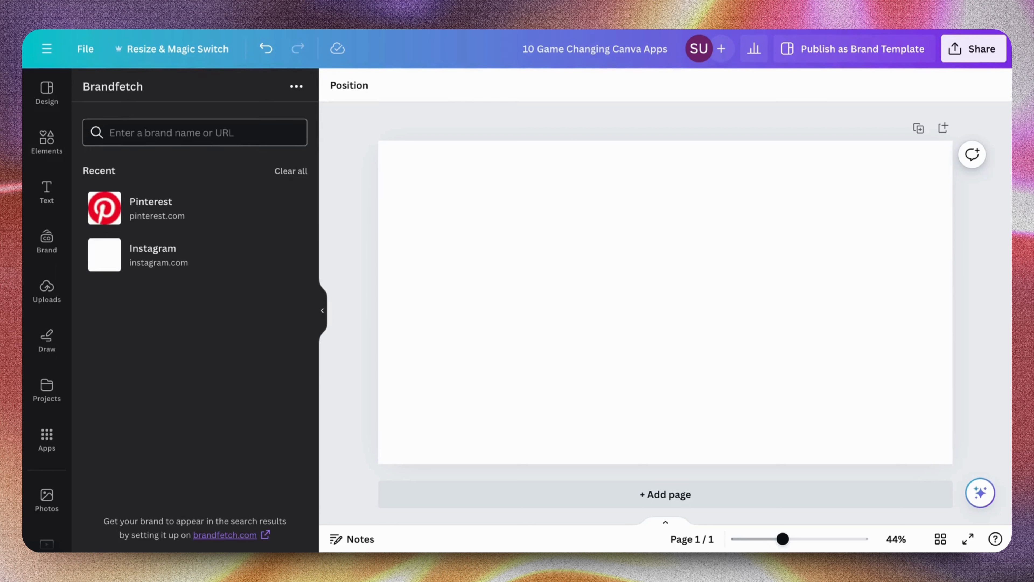
click(195, 133)
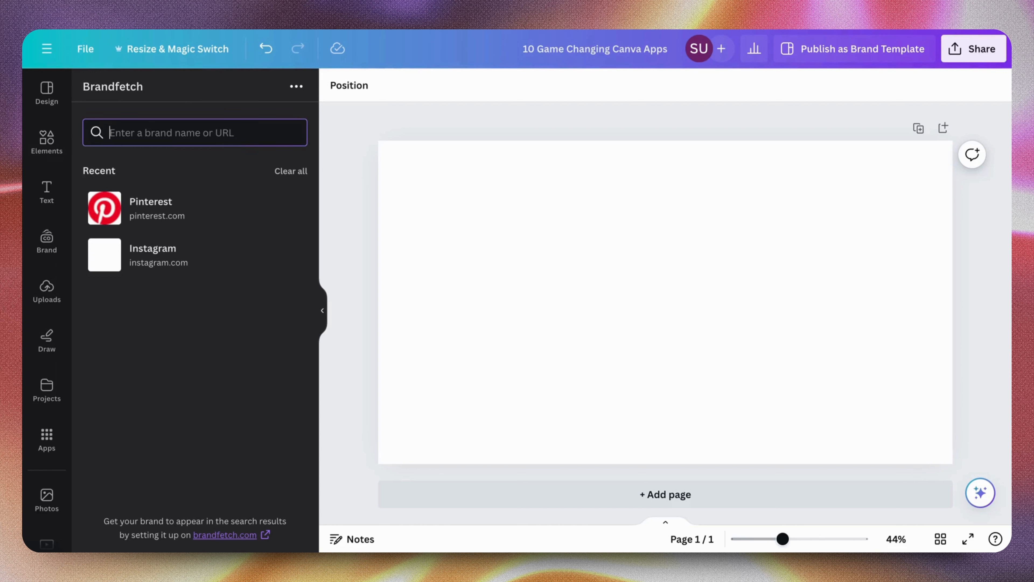
text(pinte)
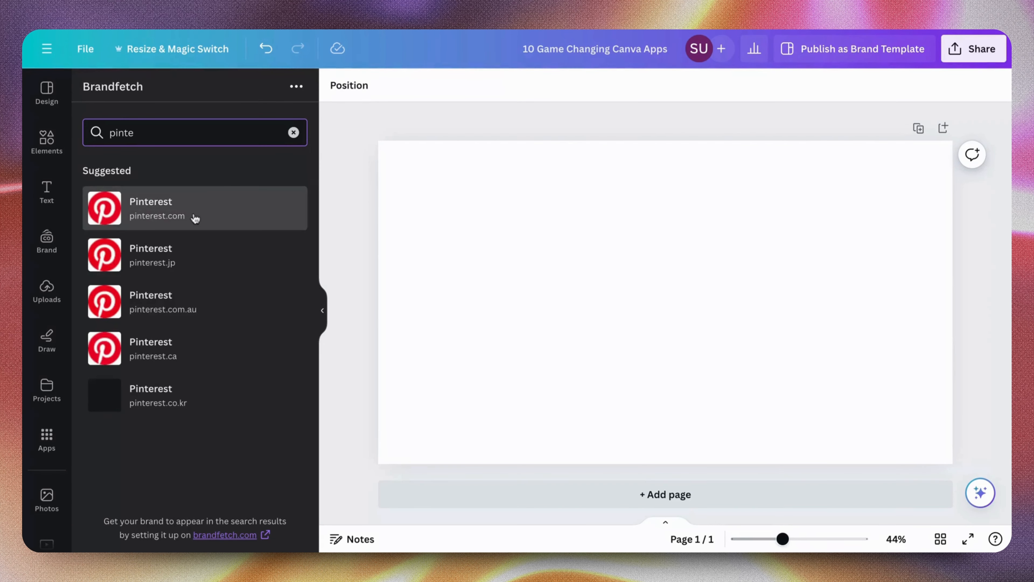
click(194, 220)
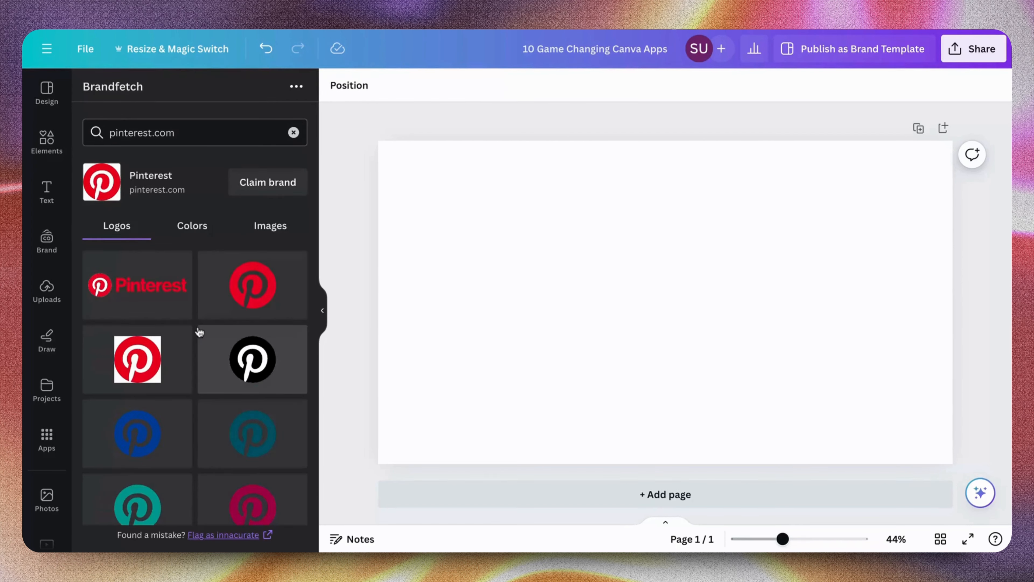
Examine the logo variations and brand colors offered for Pinterest
scroll(200, 332, down, 3)
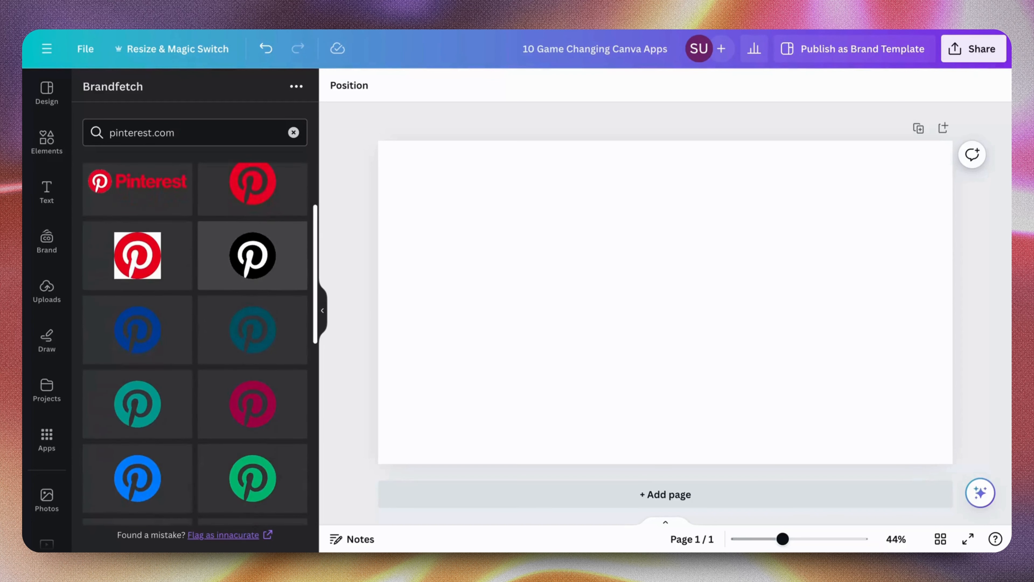
scroll(196, 343, down, 10)
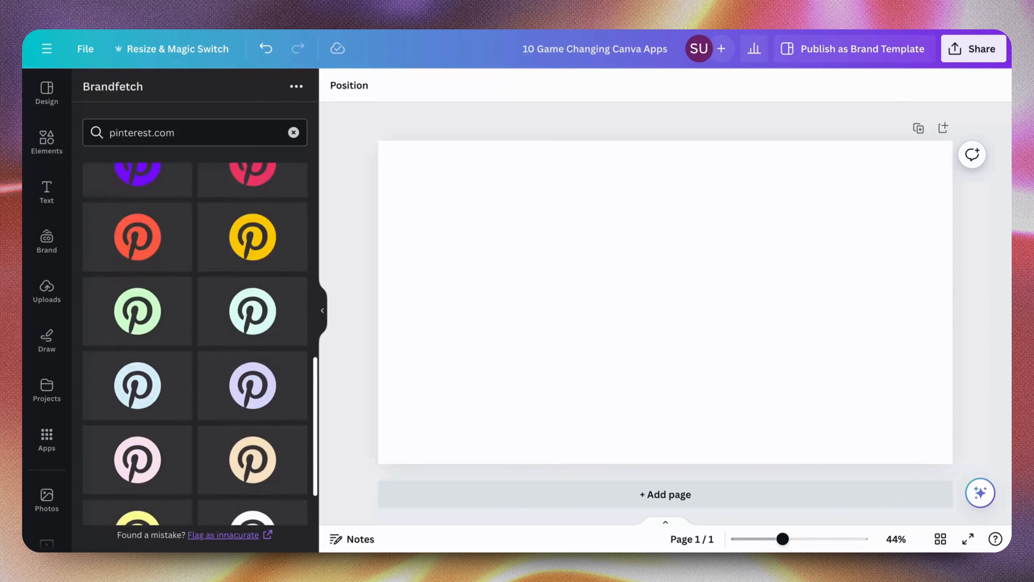
scroll(192, 234, up, 12)
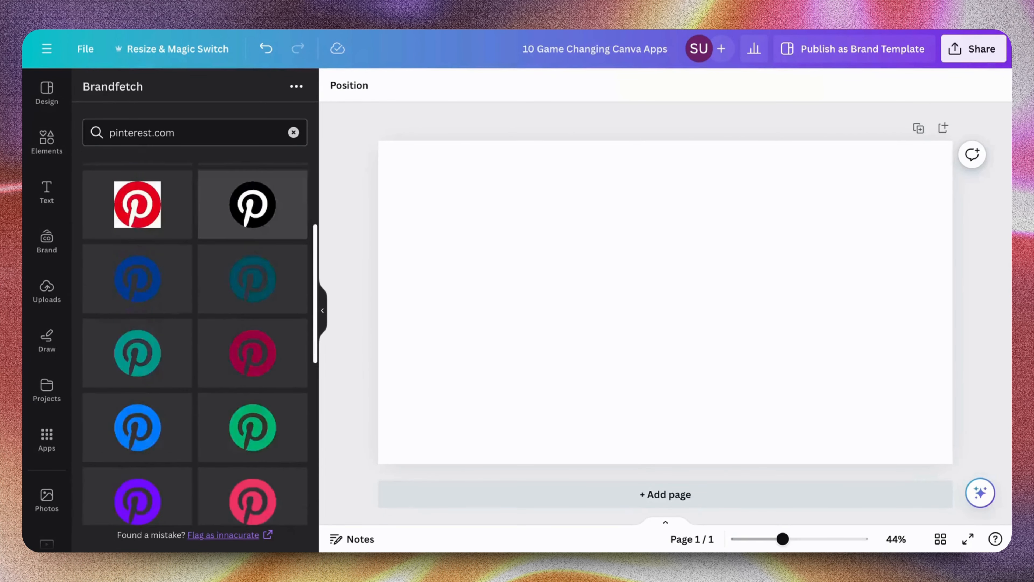
click(191, 229)
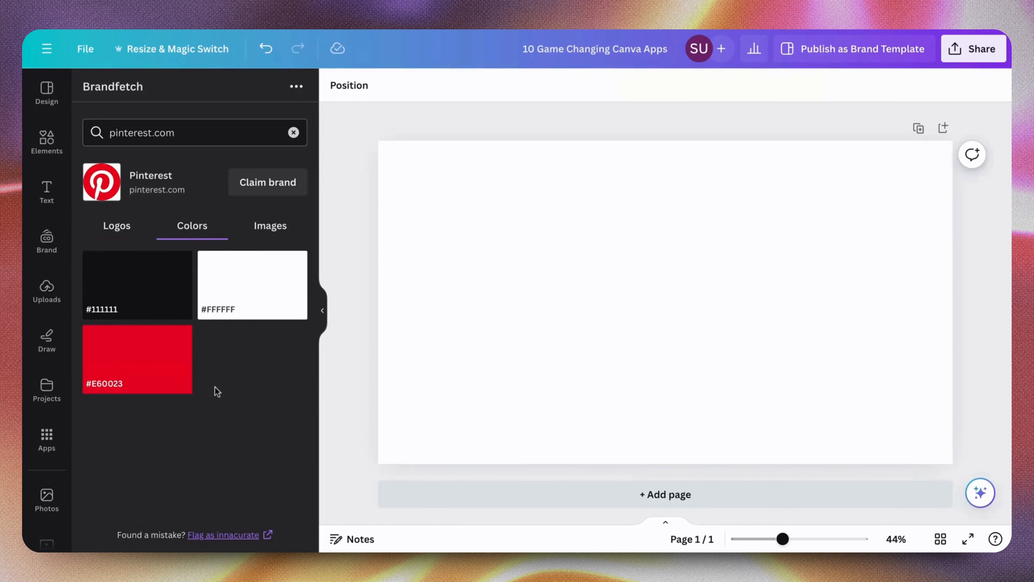
click(118, 227)
scroll(181, 335, down, 2)
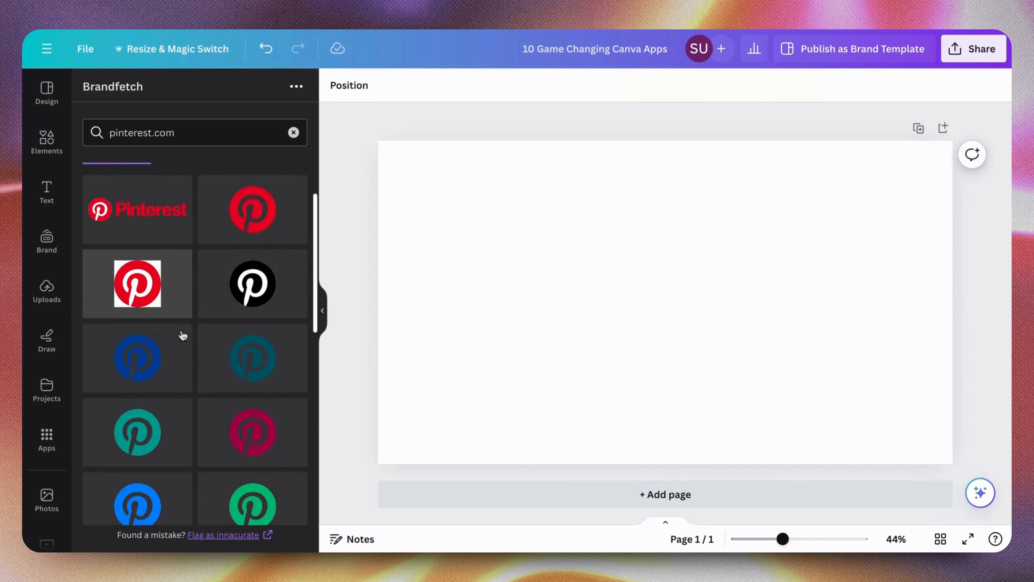
scroll(183, 335, down, 9)
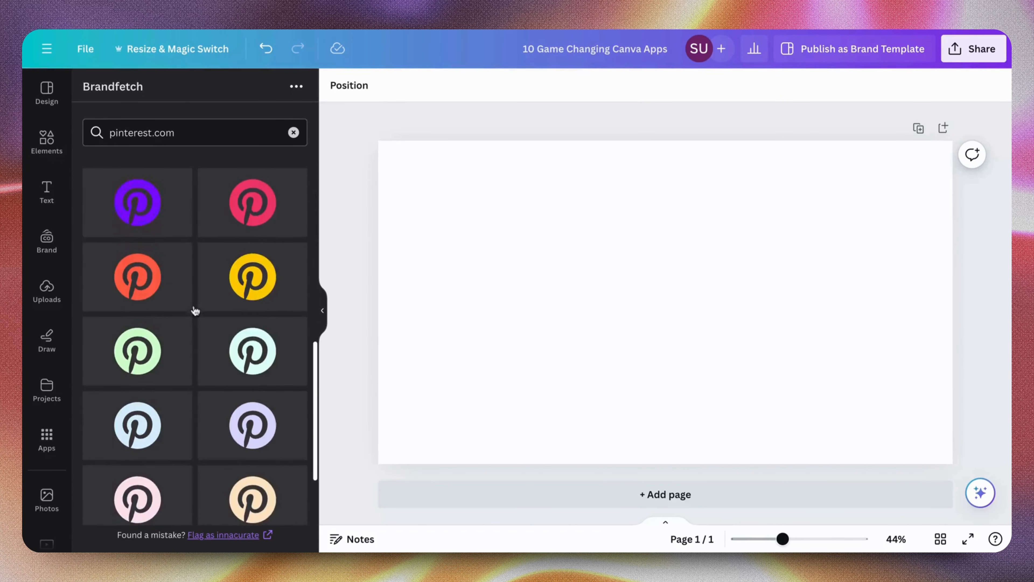
scroll(196, 311, down, 3)
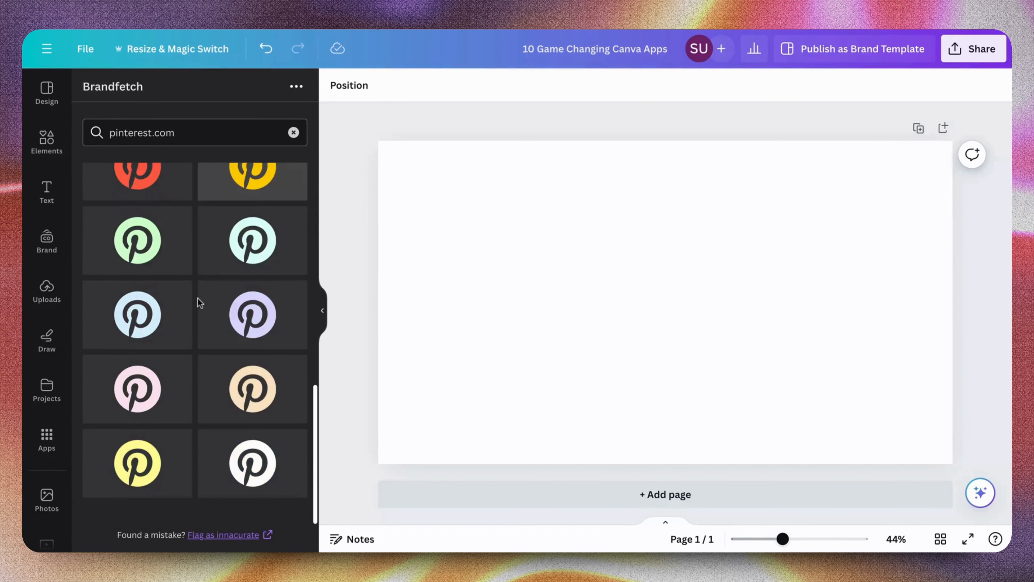
Look up the Apple brand (apple.com) in Brandfetch and browse its logos, colors and images
click(290, 131)
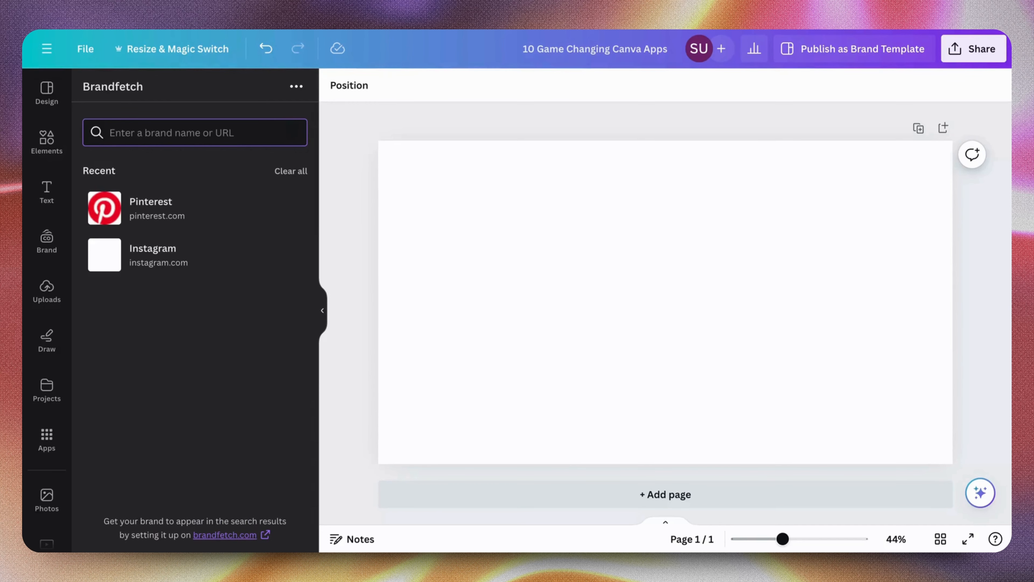
text(ap)
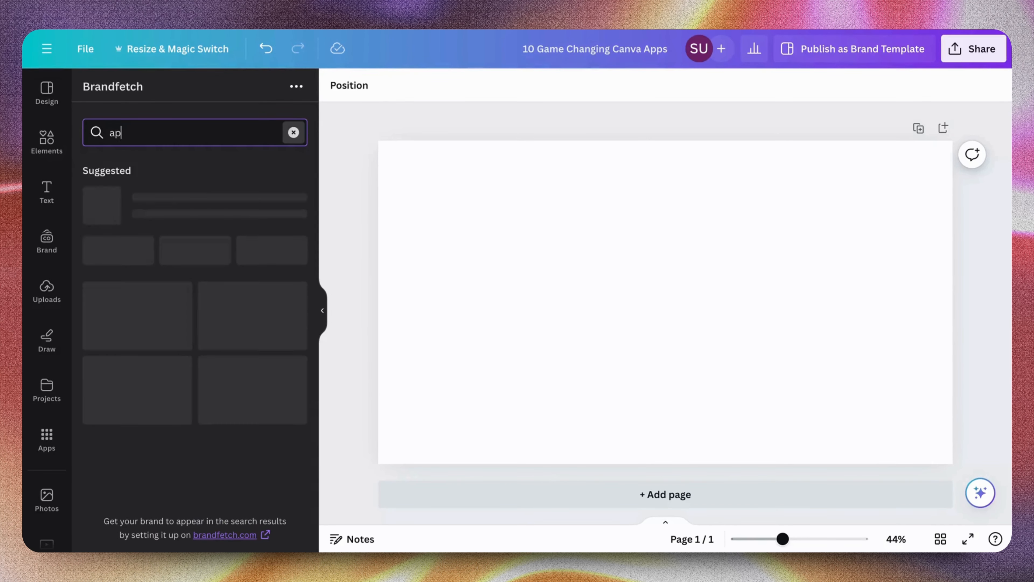
text(ple)
click(229, 212)
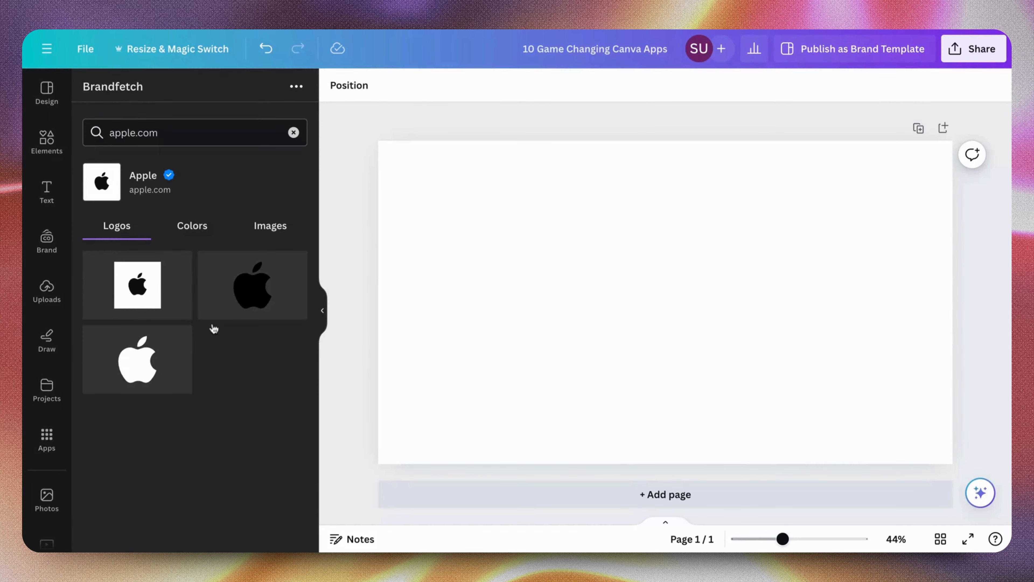
click(174, 231)
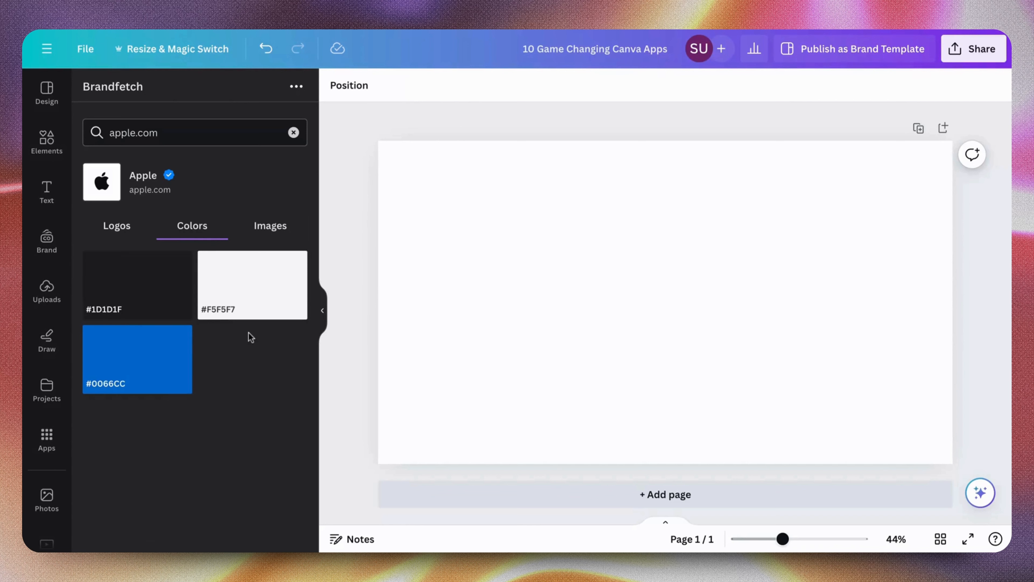
click(276, 235)
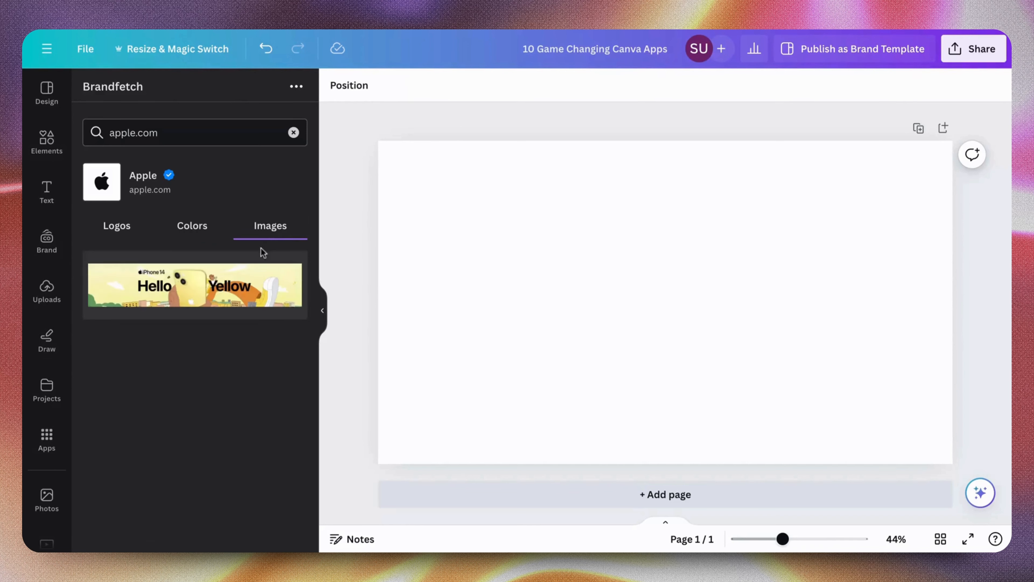
click(112, 234)
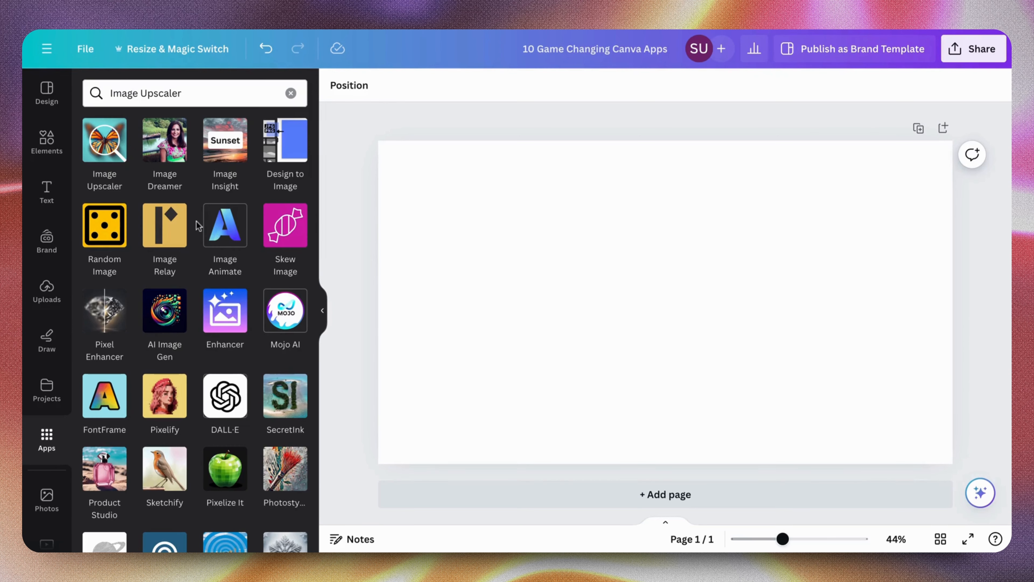
Open the Image Upscaler app and upscale Rihanna_Fenty_2018.png by 2x
scroll(196, 226, down, 4)
scroll(197, 226, up, 4)
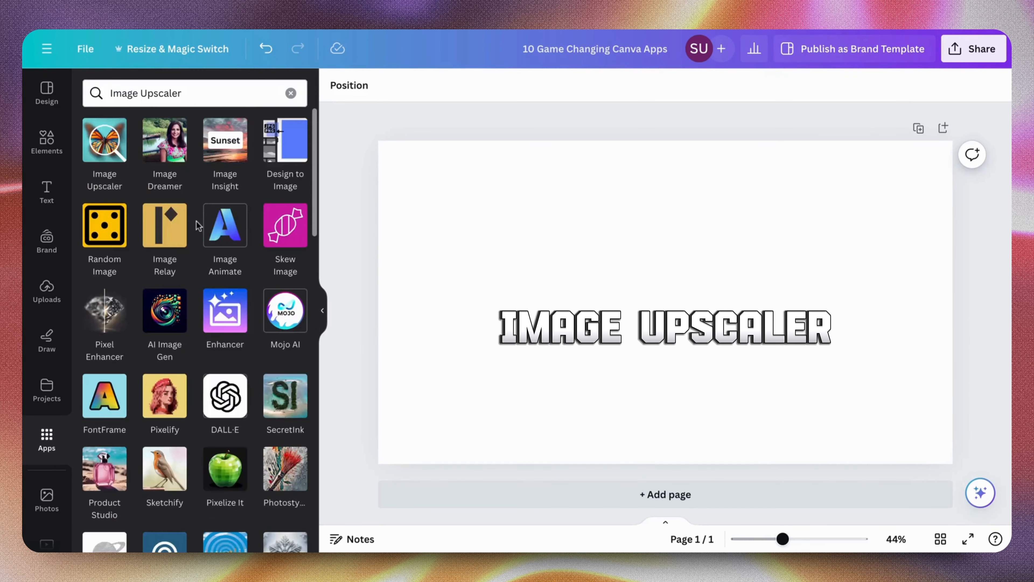
click(110, 158)
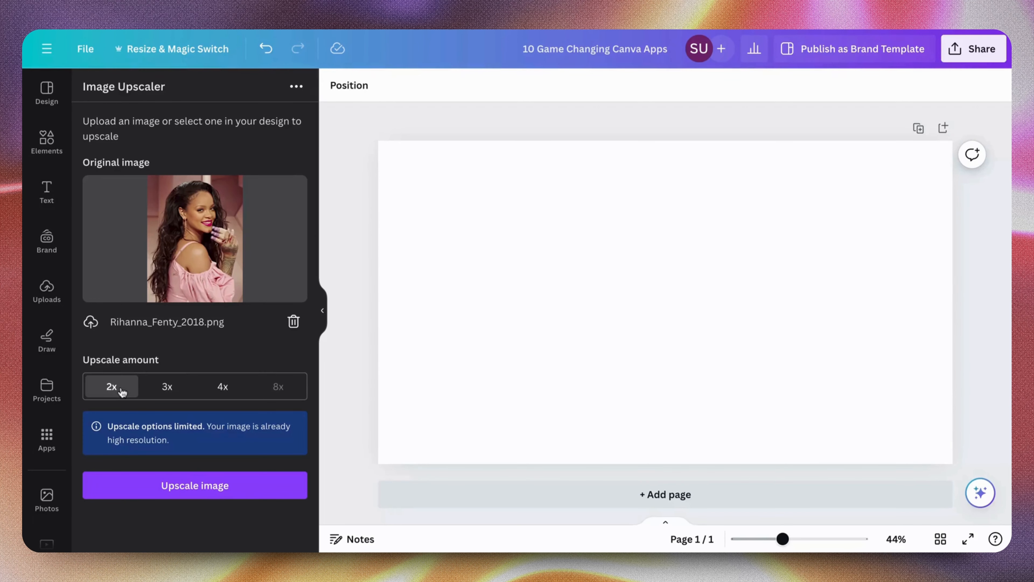
click(178, 487)
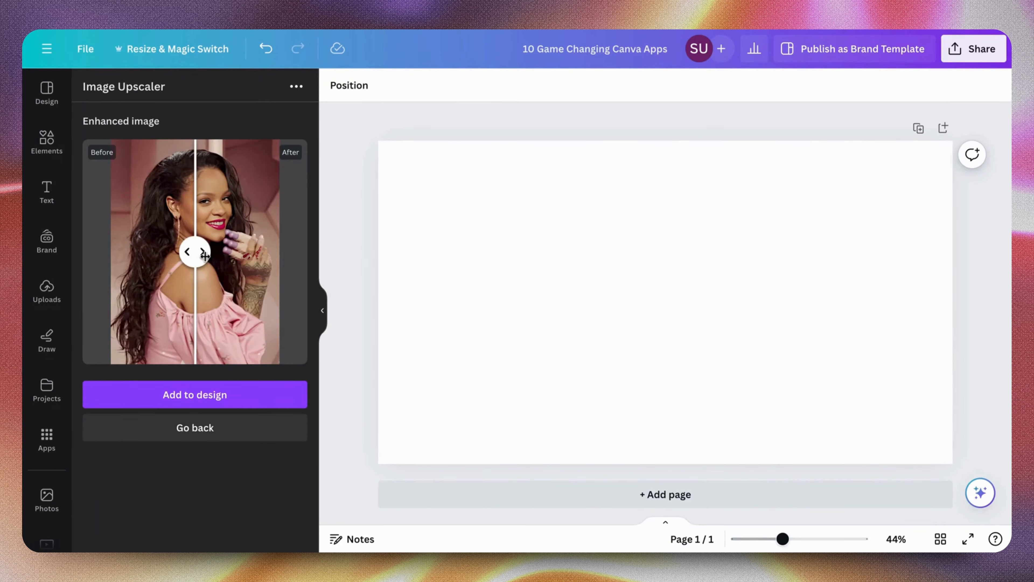
Compare the before and after versions of the upscaled image across its full width
drag(205, 255, 323, 300)
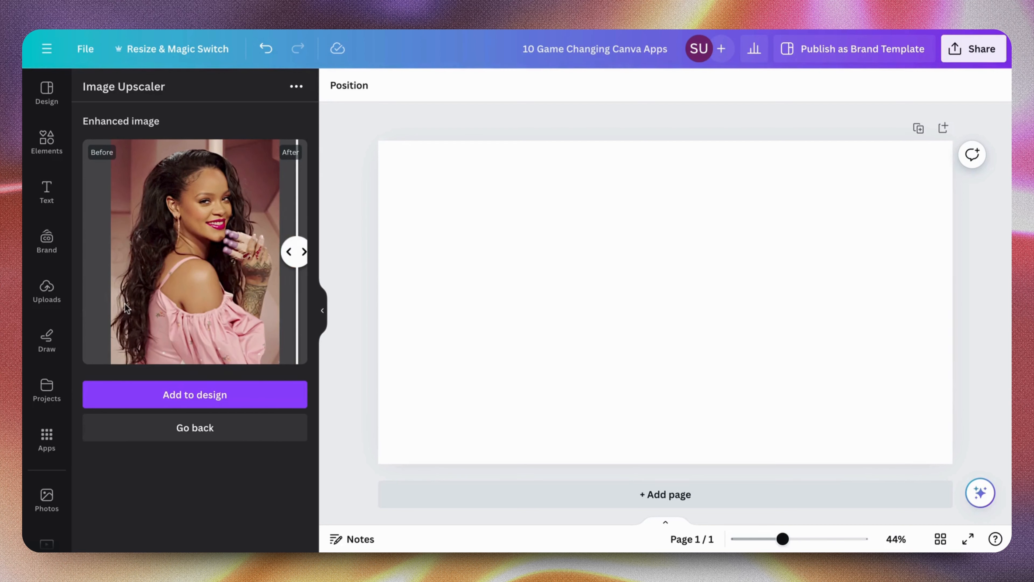
drag(293, 253, 322, 308)
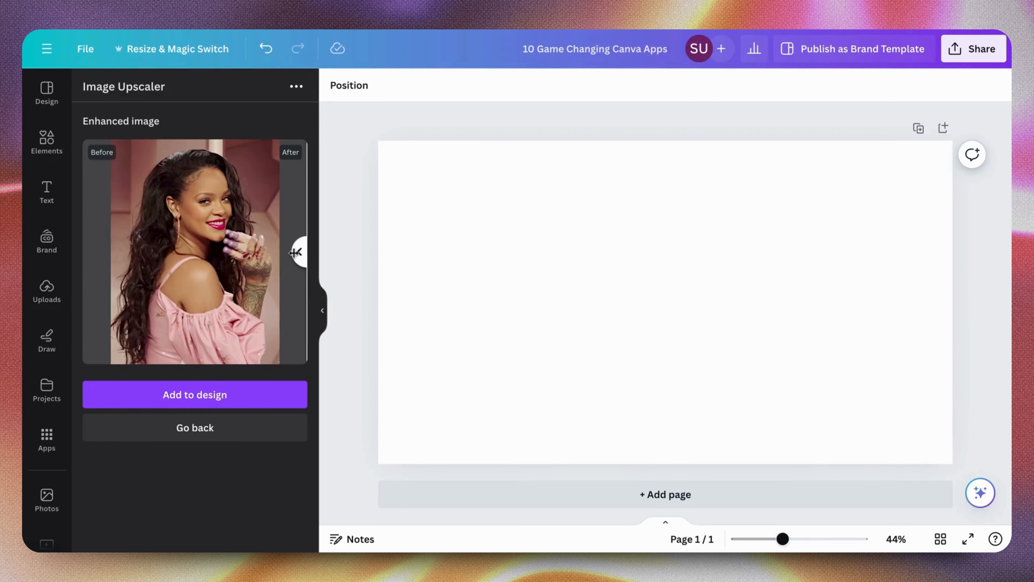
drag(295, 253, 210, 252)
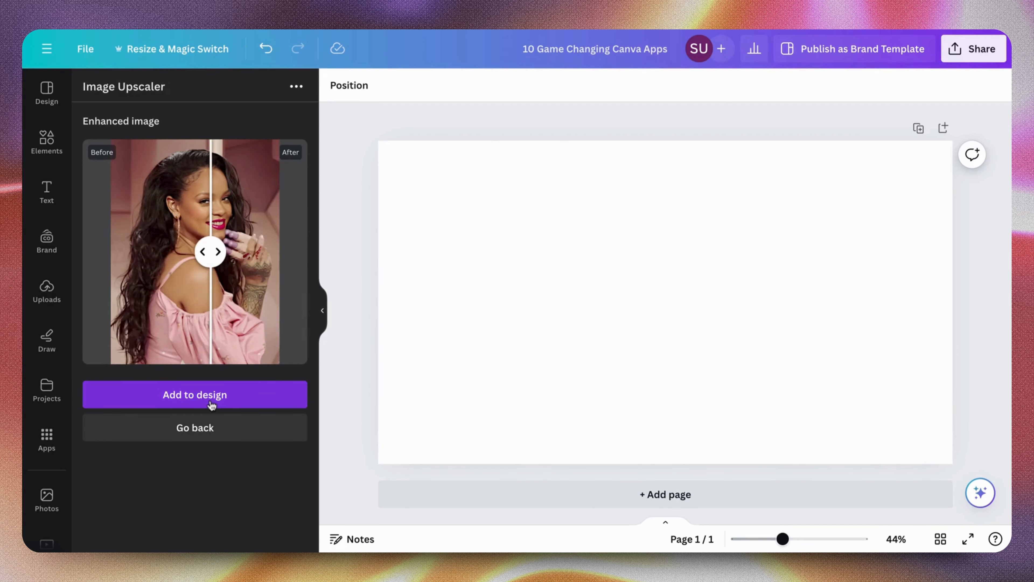
Add the upscaled image to the design and enlarge it, arranging it side by side with the other copy of the photo
click(211, 403)
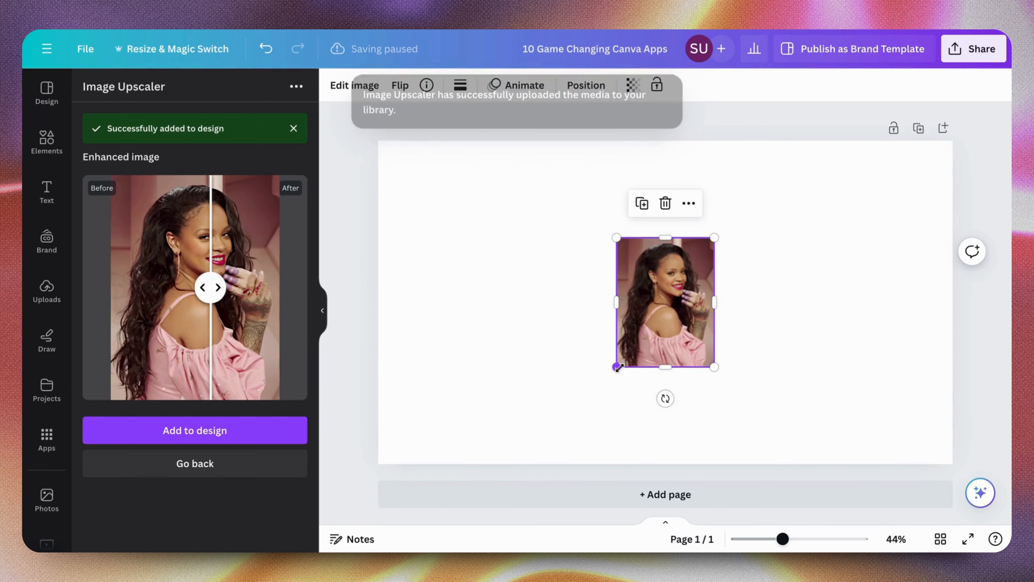
drag(618, 367, 596, 386)
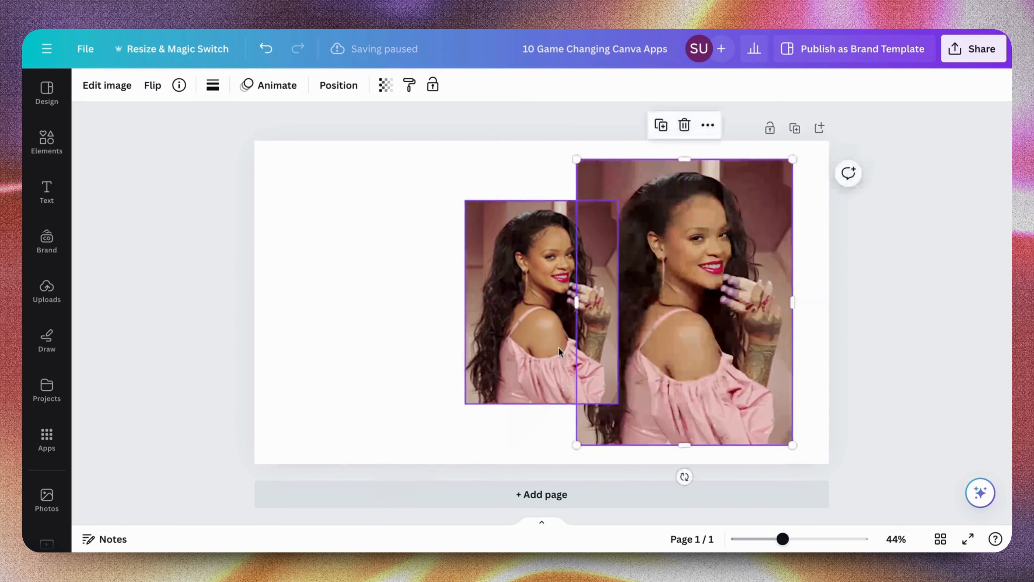
click(527, 342)
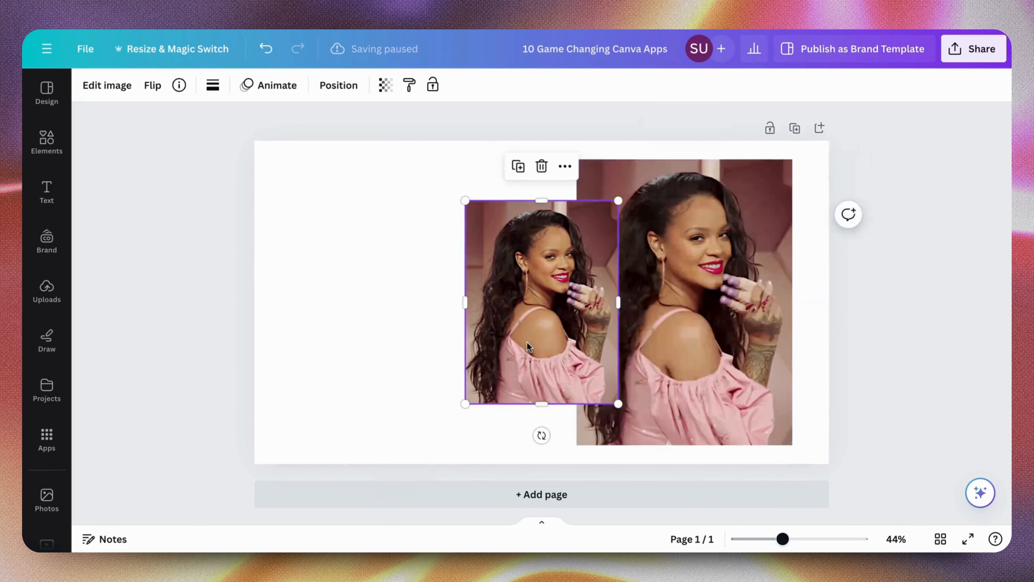
drag(465, 404, 382, 329)
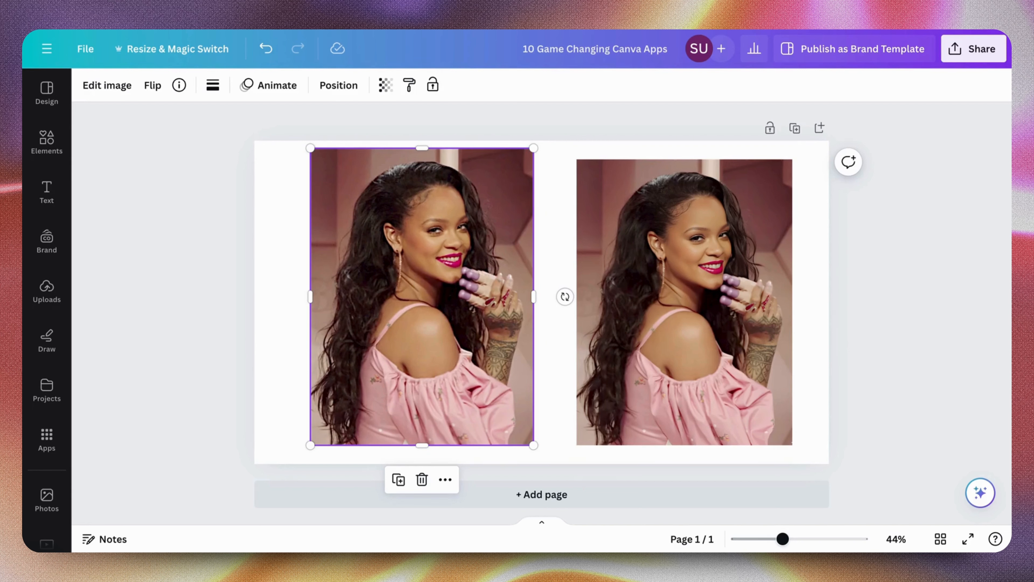
drag(272, 330, 793, 323)
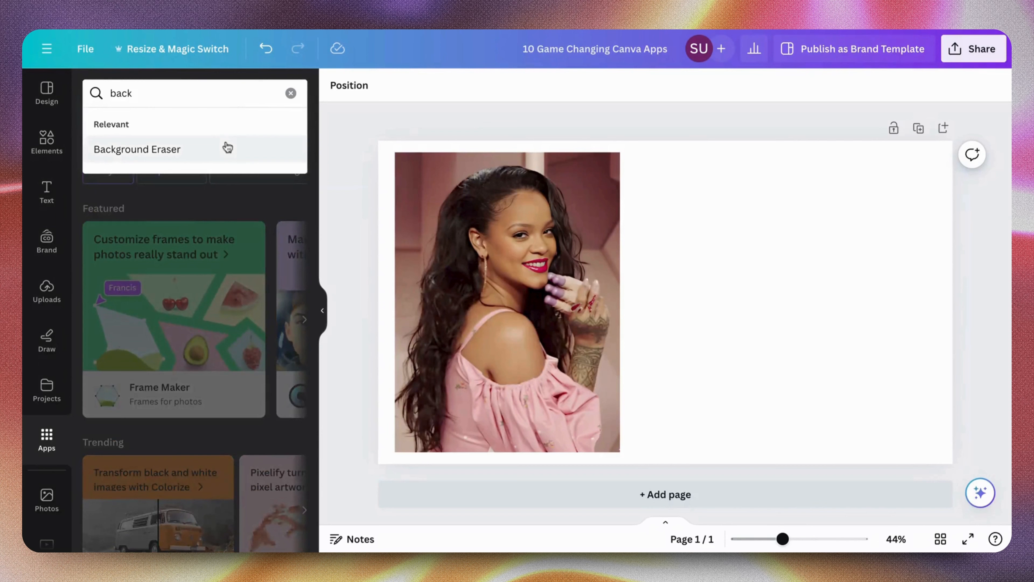
click(226, 147)
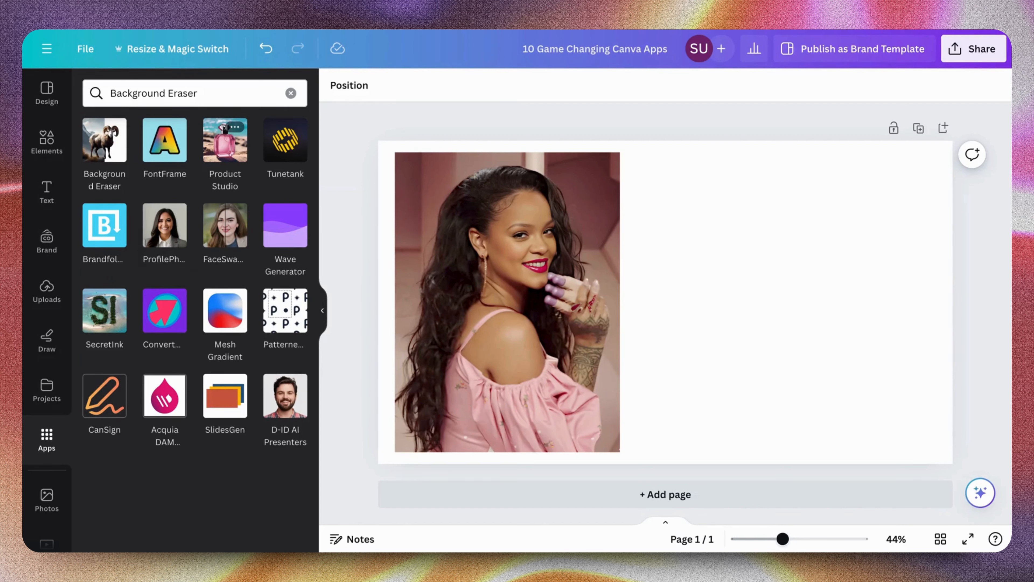
Open the Background Eraser app and remove the background from Rihanna_Fenty_2018.png
click(102, 156)
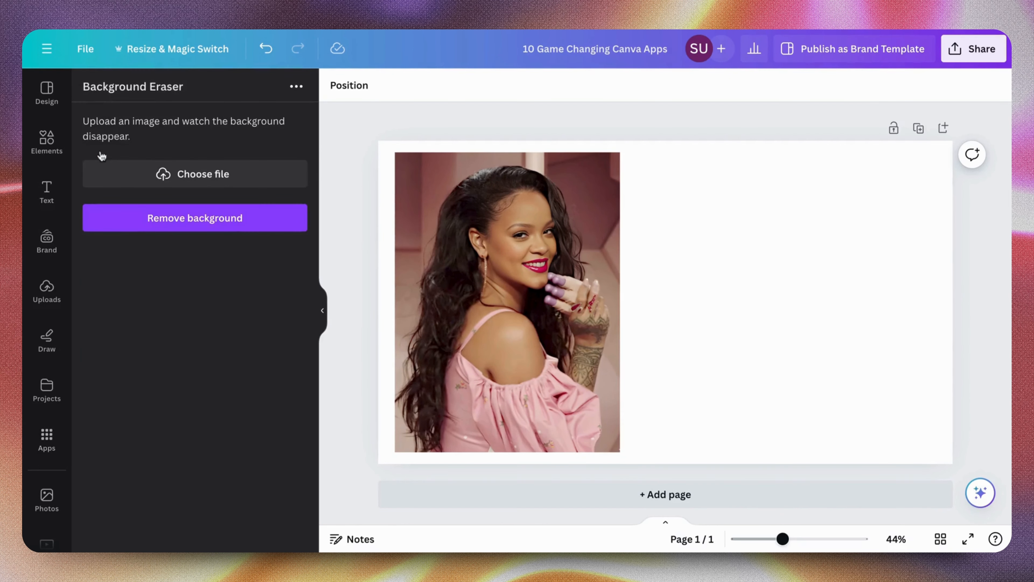
click(143, 182)
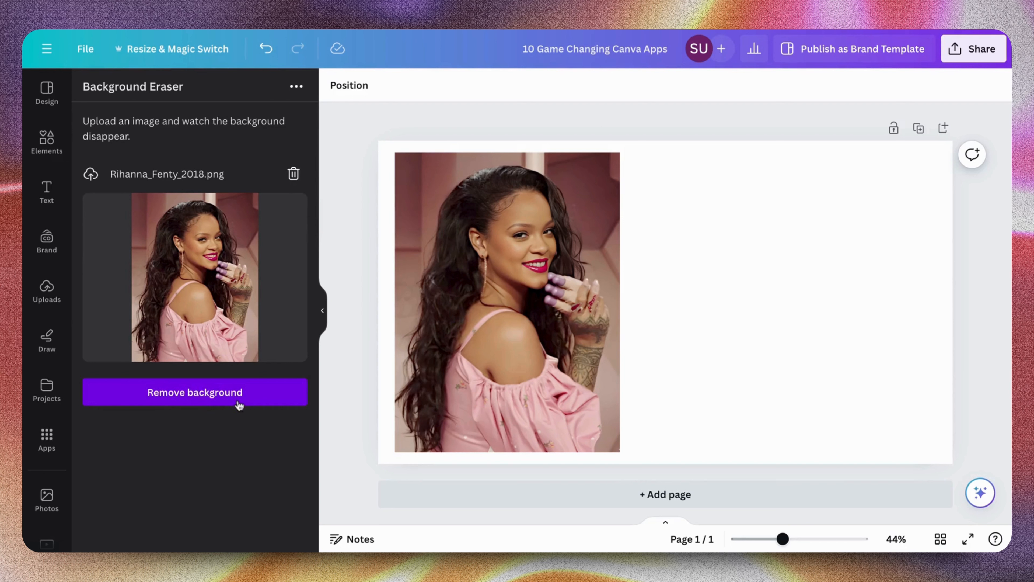
click(239, 405)
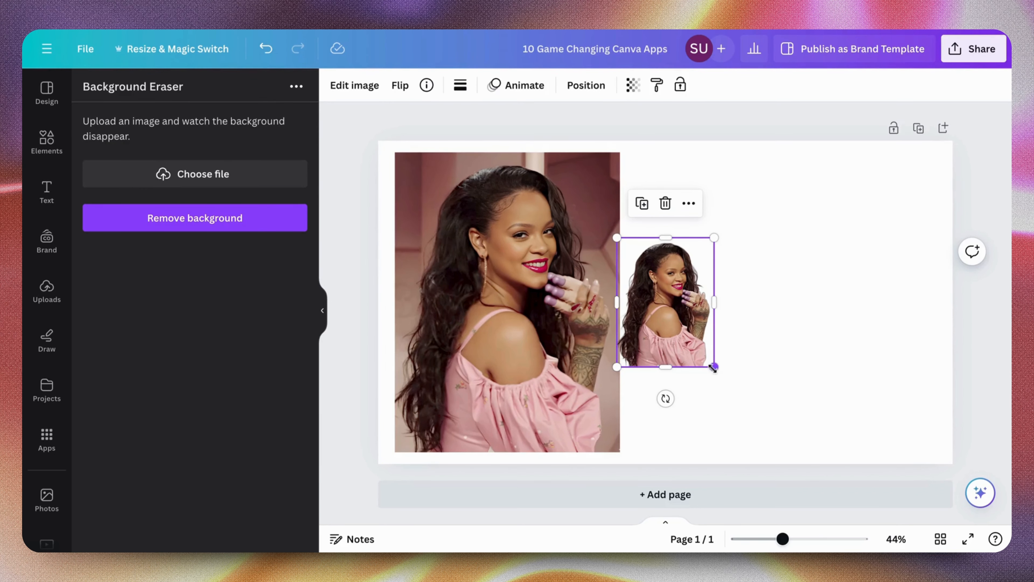
Enlarge the background-free cutout to about 740 by 986 and place it beside the original photo, aligned with its bottom edge
drag(713, 368, 888, 492)
drag(741, 429, 762, 349)
drag(856, 445, 861, 449)
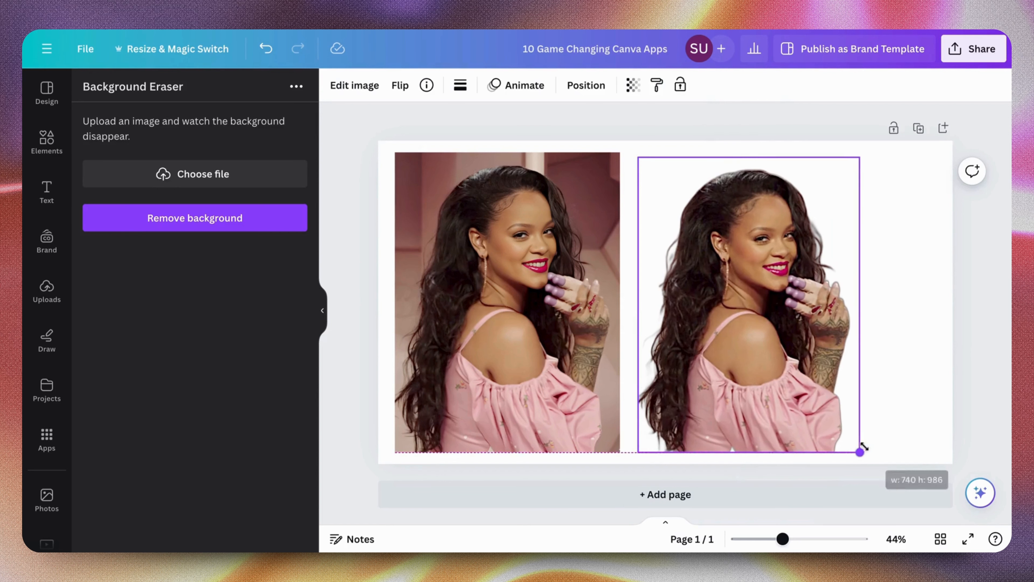
click(896, 412)
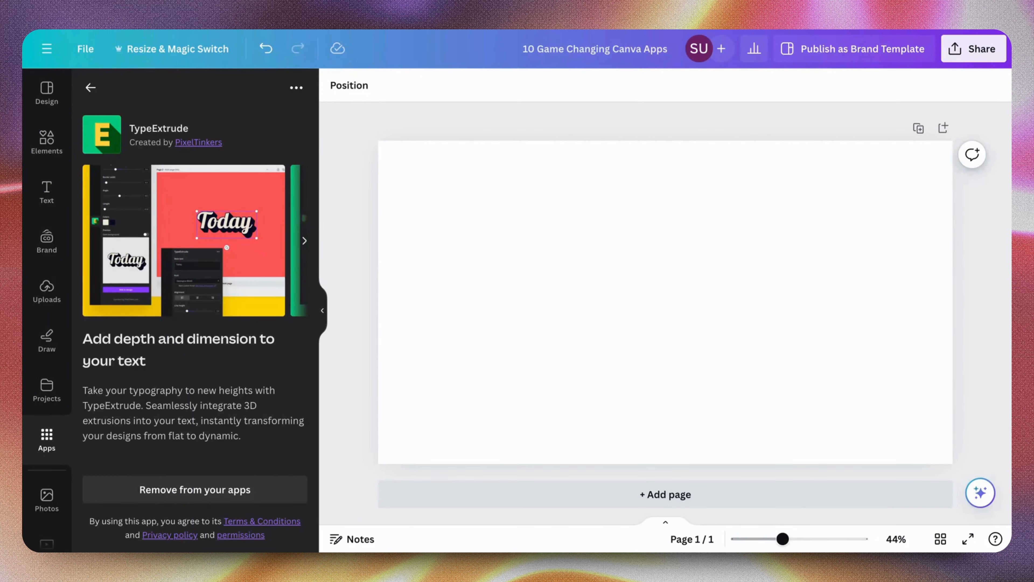
Open the TypeExtrude app and set its main text to NEVER, STOP and TRYING on three separate lines
click(90, 88)
click(105, 137)
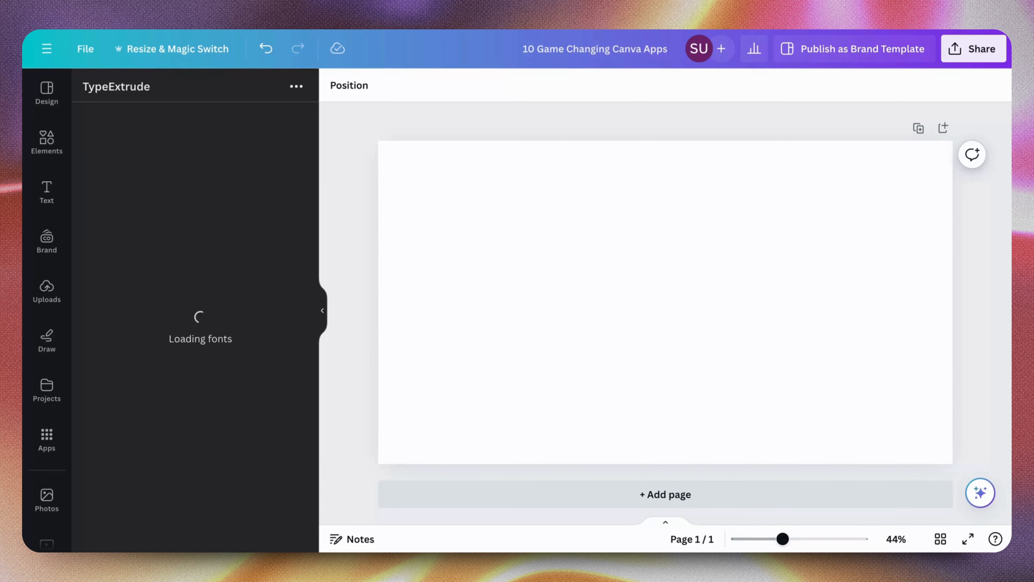
click(218, 166)
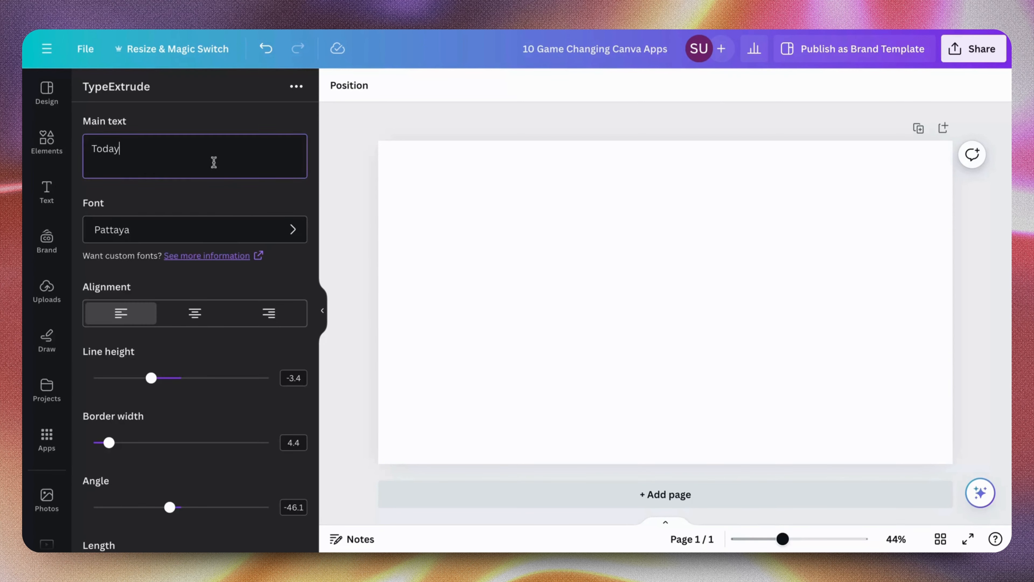
double_click(111, 147)
text(NEVER)
key(Return)
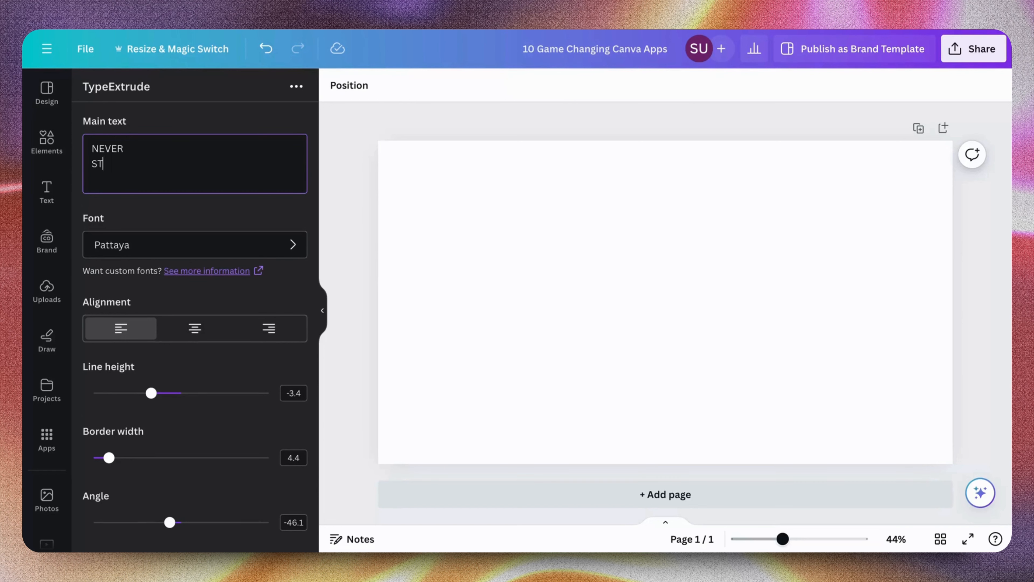
text(STOP)
key(Return)
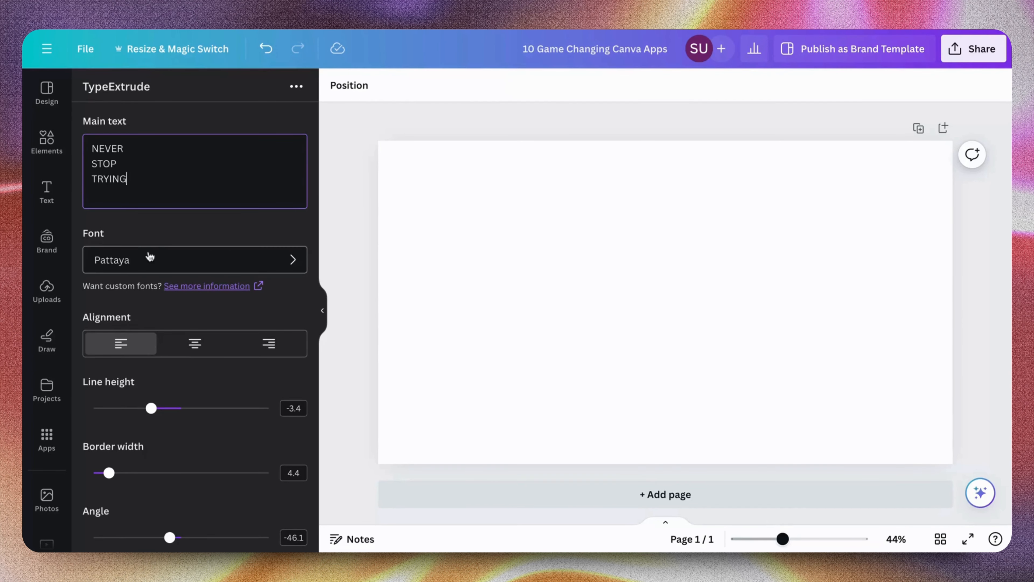
Set the extruded text's font to Anton Regular
scroll(148, 259, down, 2)
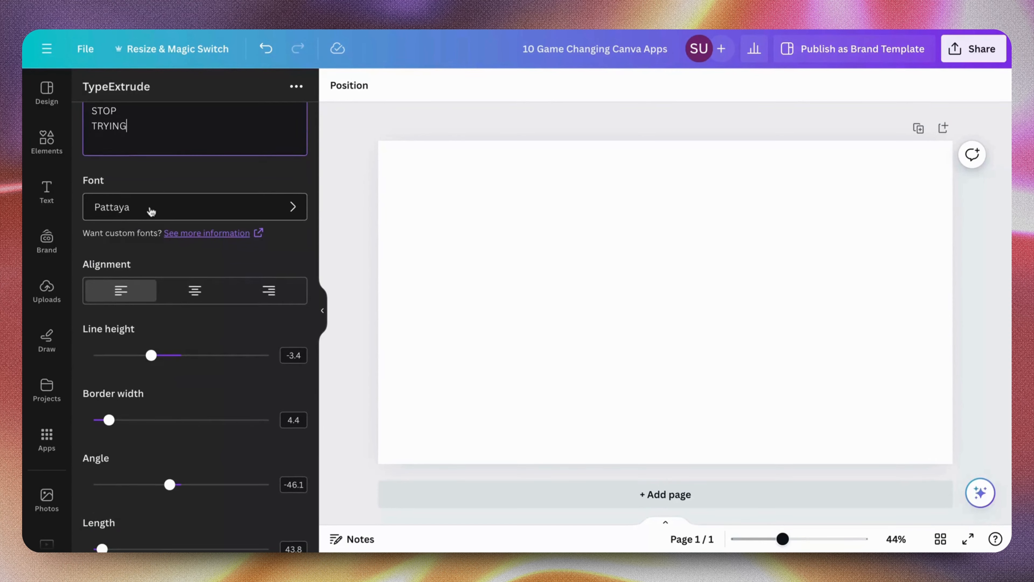
scroll(150, 210, down, 10)
scroll(151, 211, up, 9)
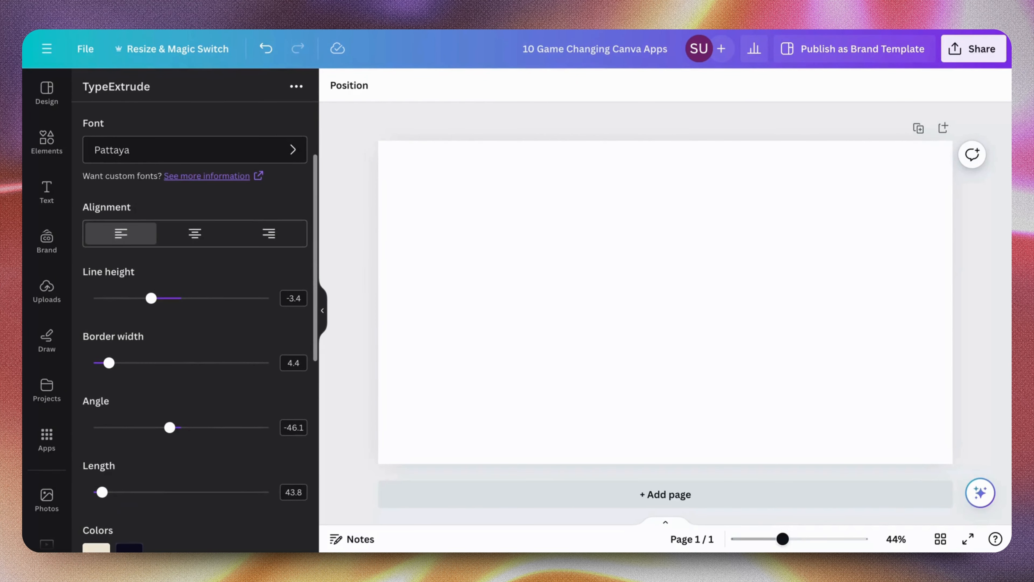
click(143, 159)
scroll(165, 317, down, 9)
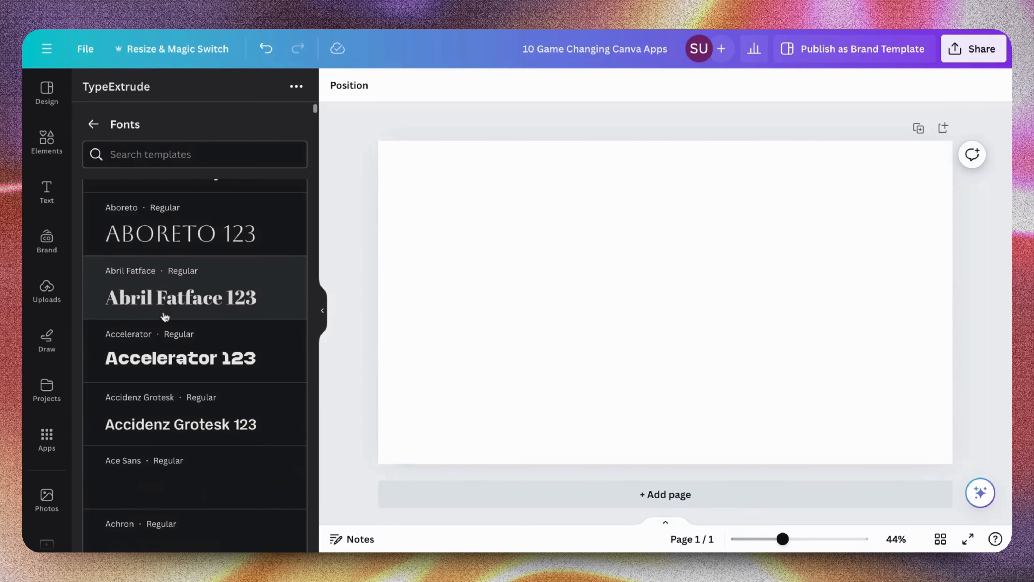
scroll(169, 310, down, 12)
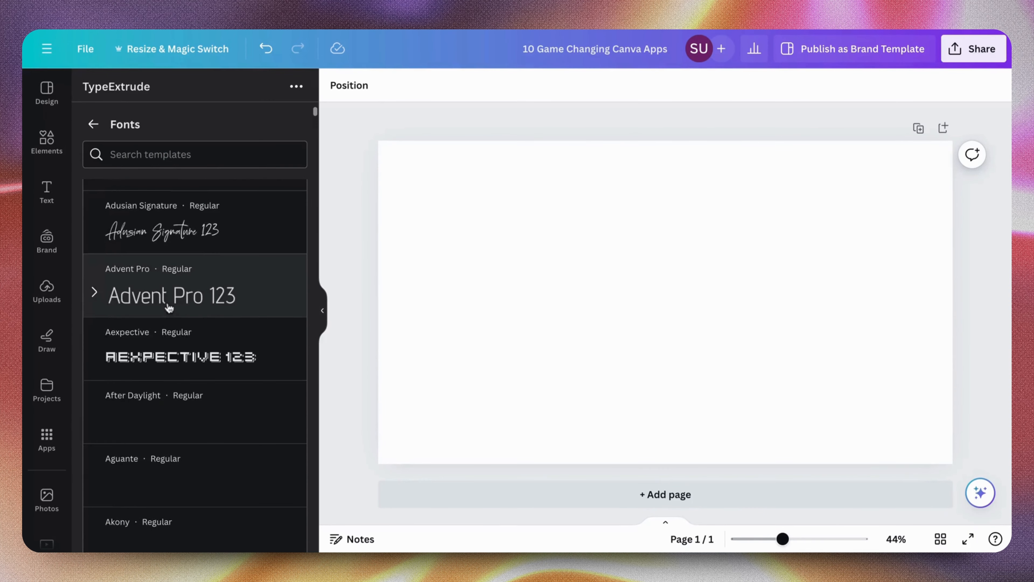
scroll(215, 212, down, 12)
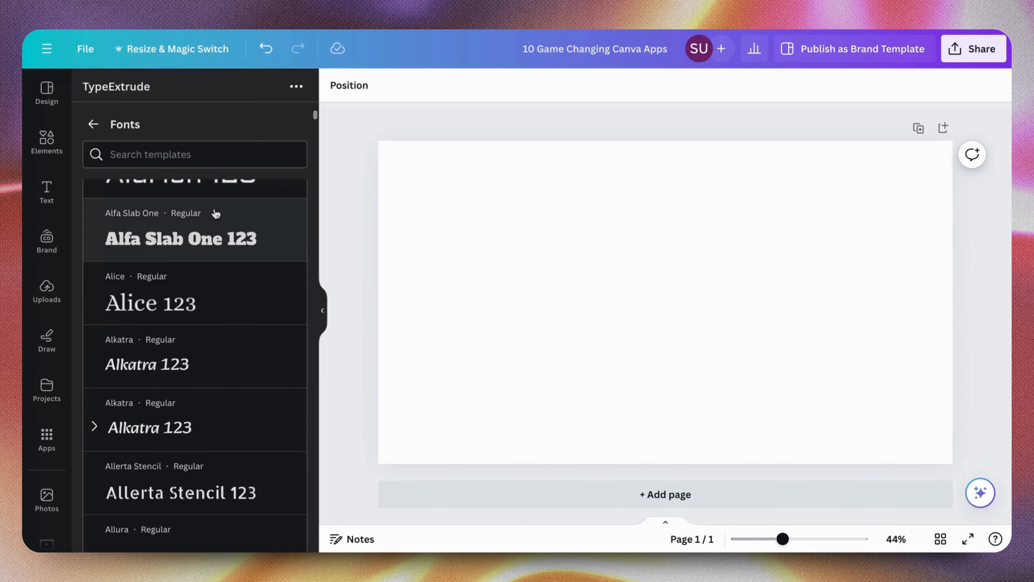
scroll(157, 434, down, 15)
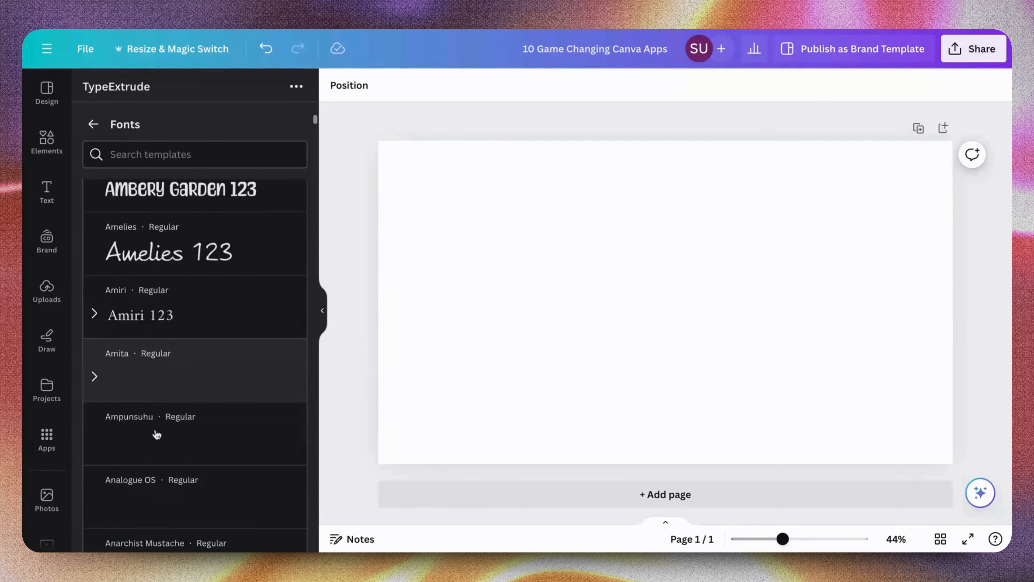
scroll(157, 434, down, 10)
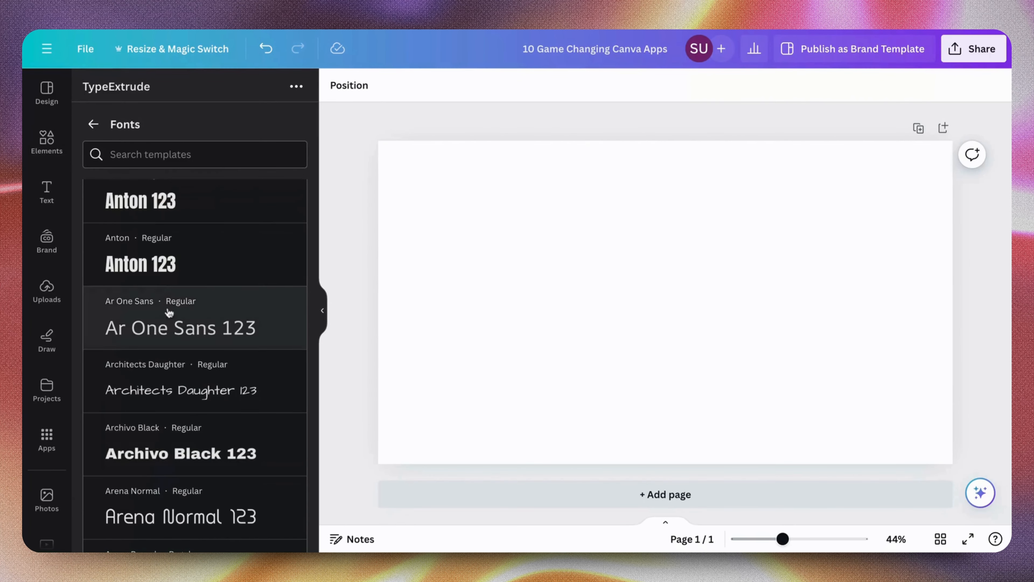
click(163, 263)
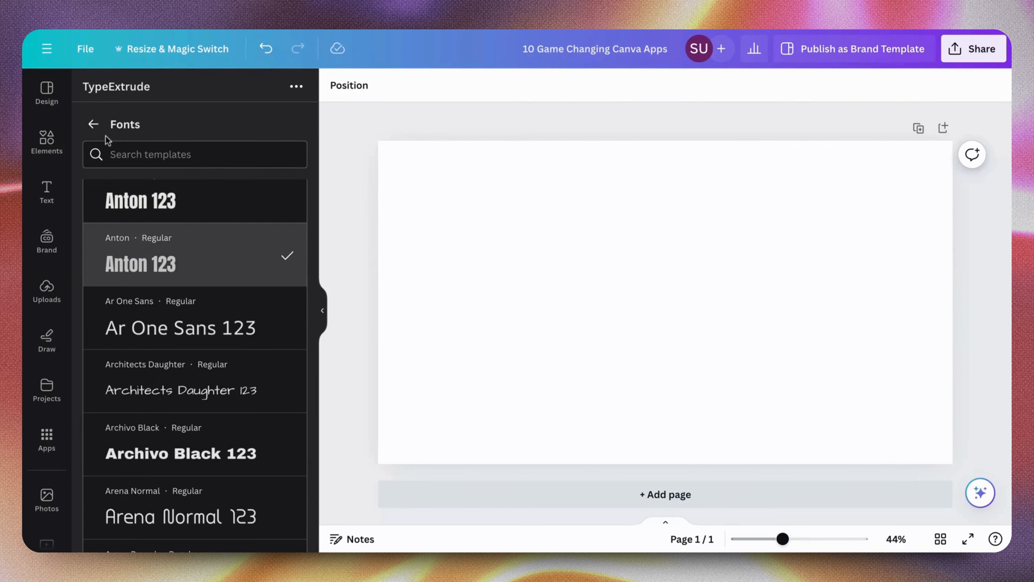
click(94, 124)
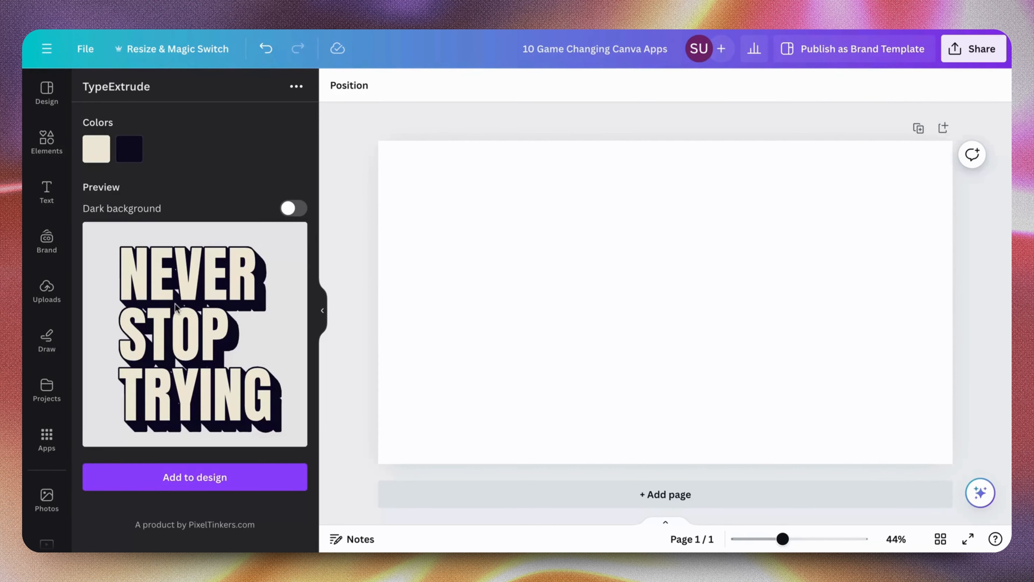
Set the extrusion length to its maximum of 900
scroll(176, 305, up, 3)
scroll(174, 302, down, 2)
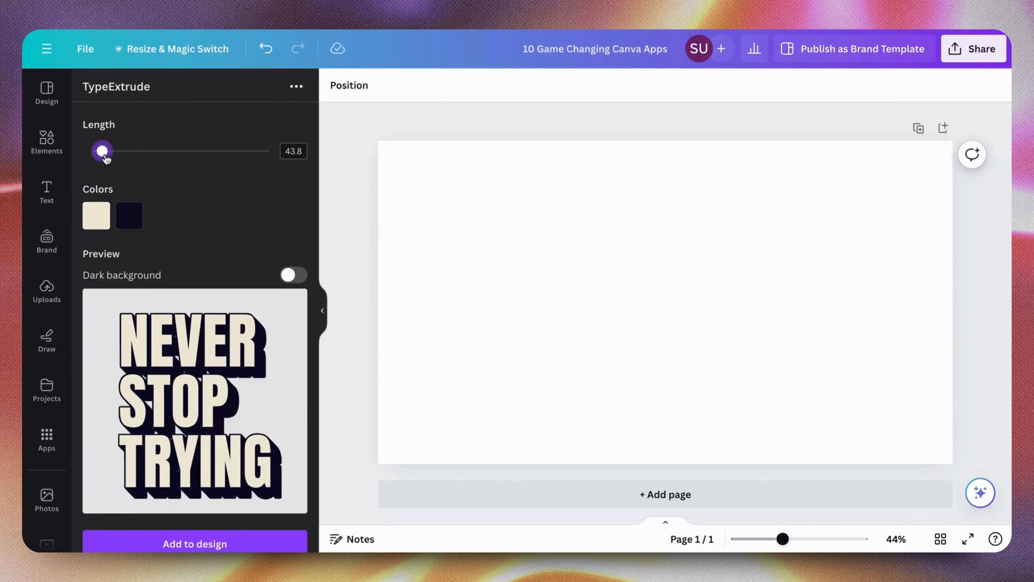
drag(105, 158, 280, 197)
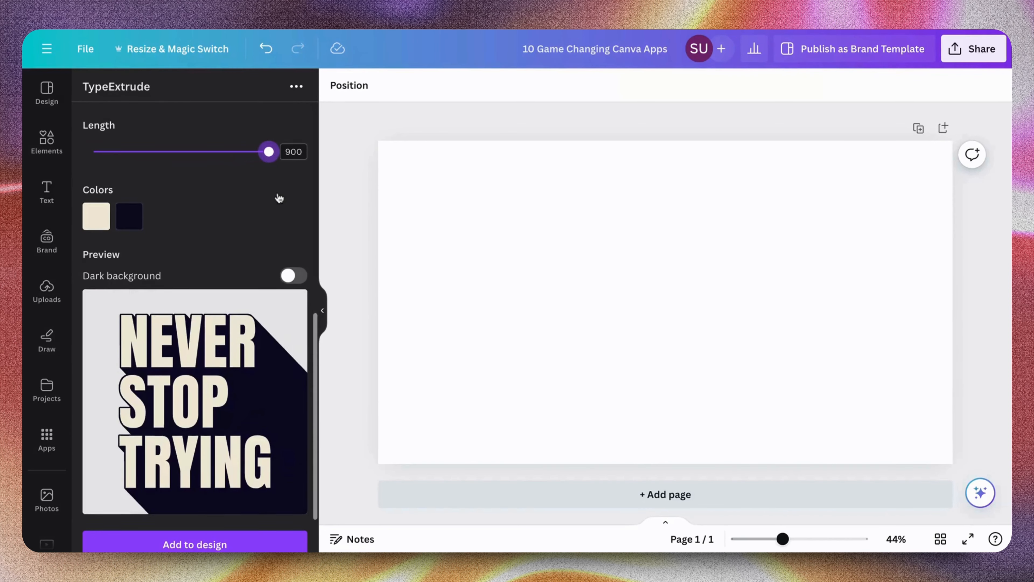
Align the three text lines to the right and check the result in the preview
scroll(280, 198, up, 4)
scroll(280, 198, down, 2)
scroll(279, 198, up, 3)
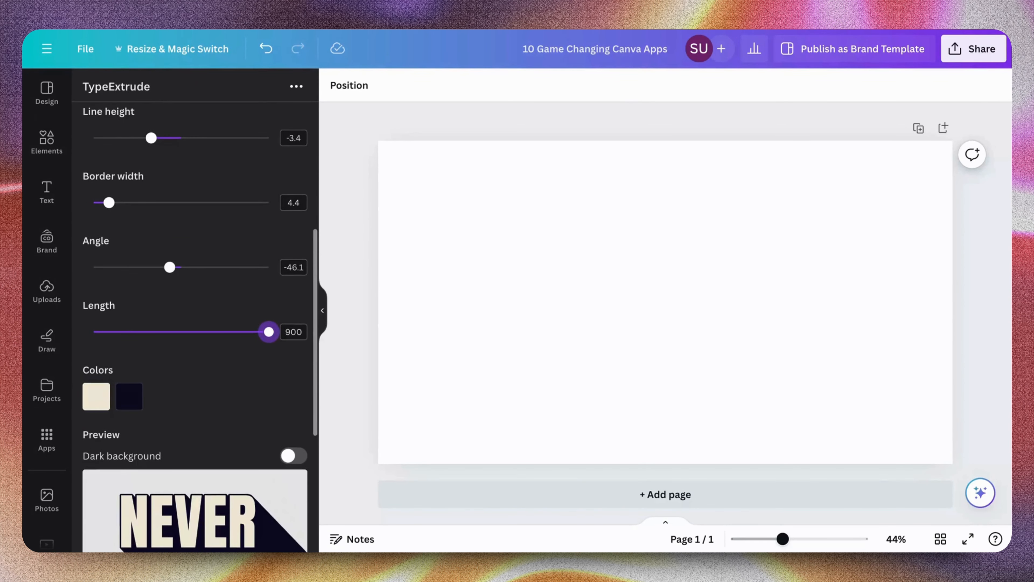
scroll(200, 326, up, 3)
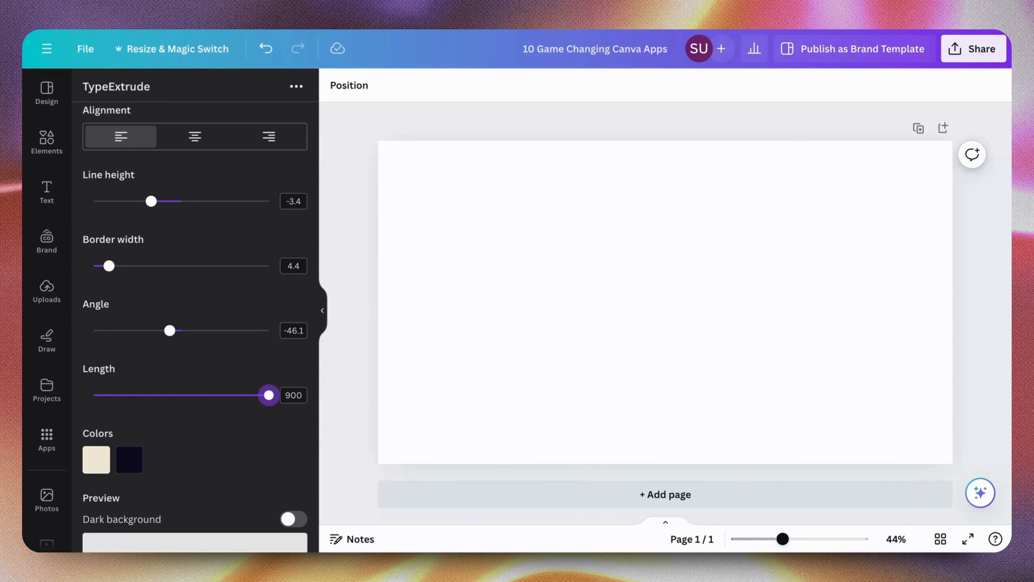
scroll(200, 326, down, 2)
scroll(199, 326, up, 2)
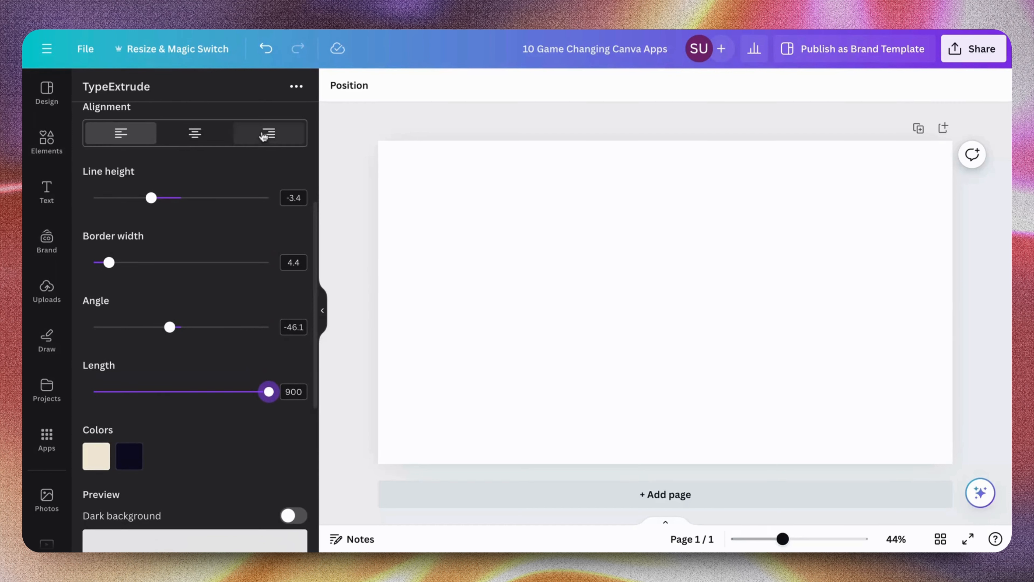
click(263, 137)
scroll(242, 247, down, 3)
scroll(244, 250, up, 2)
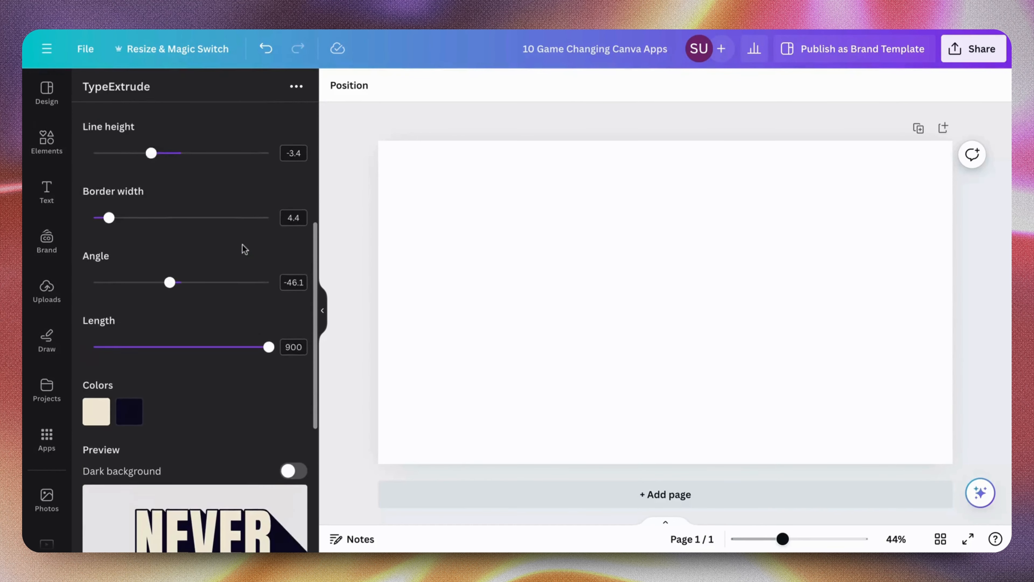
scroll(244, 249, down, 5)
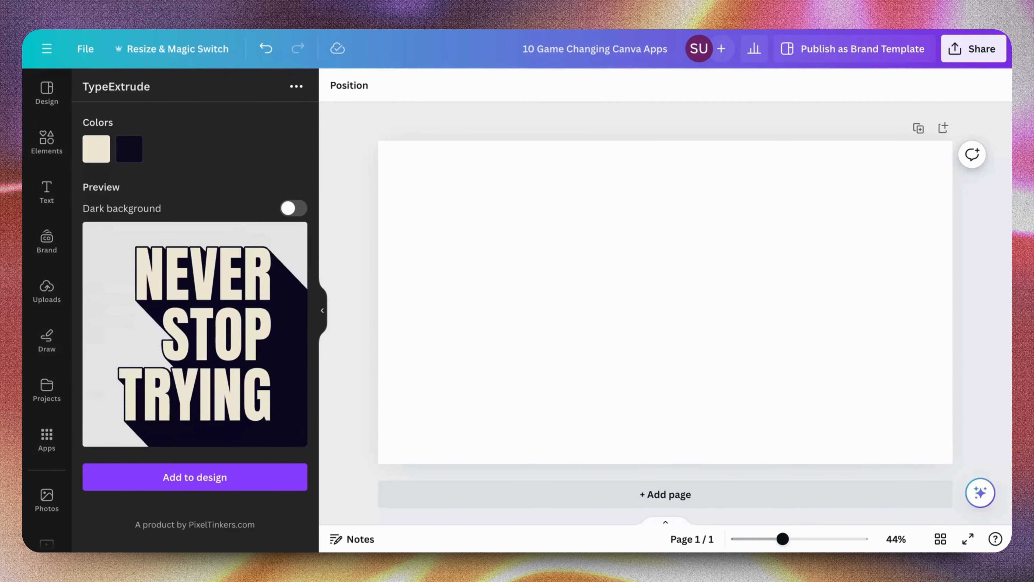
scroll(234, 166, up, 8)
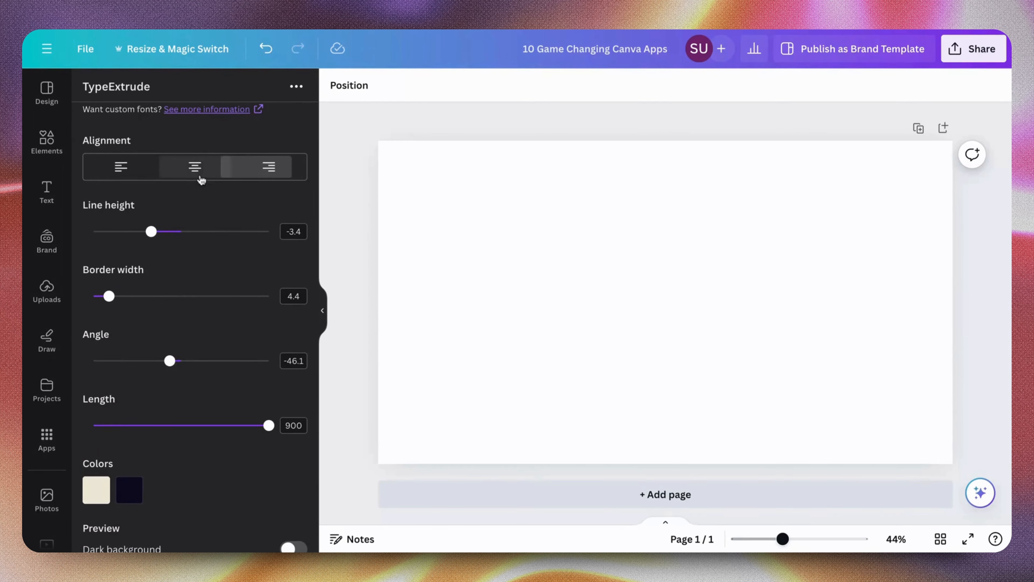
Try center alignment for the text in the preview and restore right alignment
click(197, 169)
scroll(202, 260, down, 5)
scroll(202, 260, down, 2)
scroll(202, 260, up, 8)
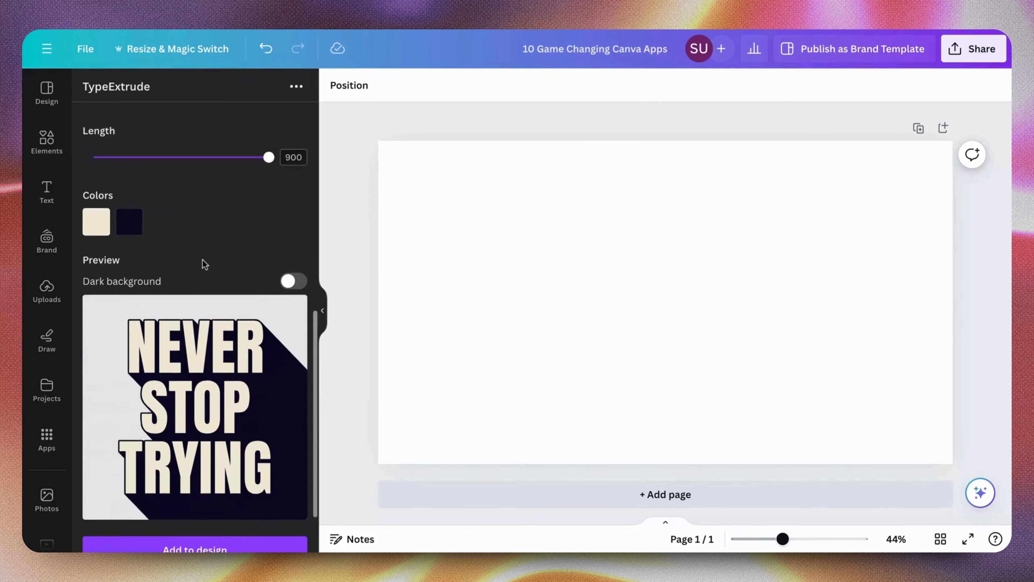
click(269, 231)
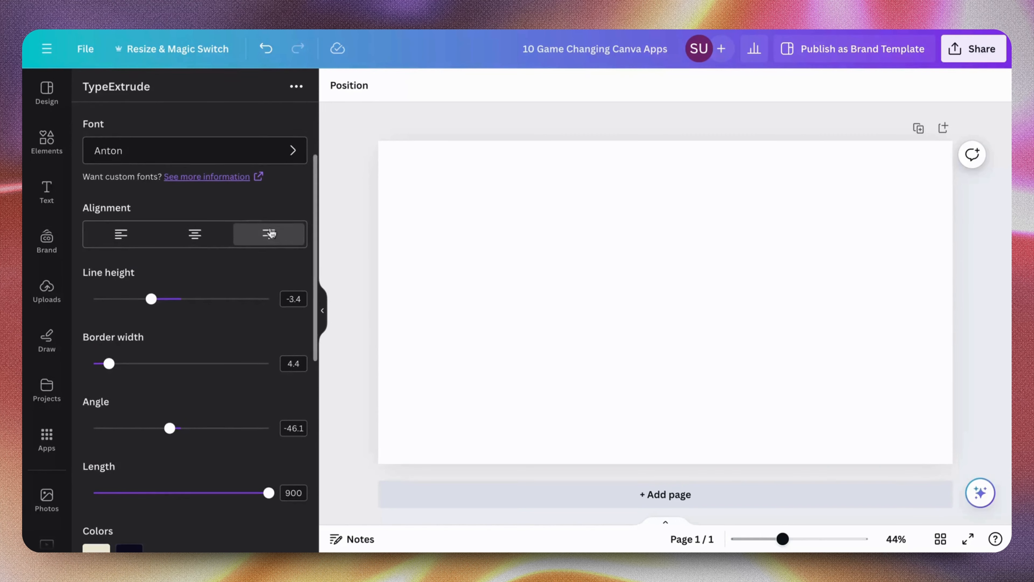
Change the lettering's face color from cream to the yellow #FFDB7D
scroll(270, 231, up, 1)
scroll(270, 233, down, 5)
scroll(272, 233, down, 4)
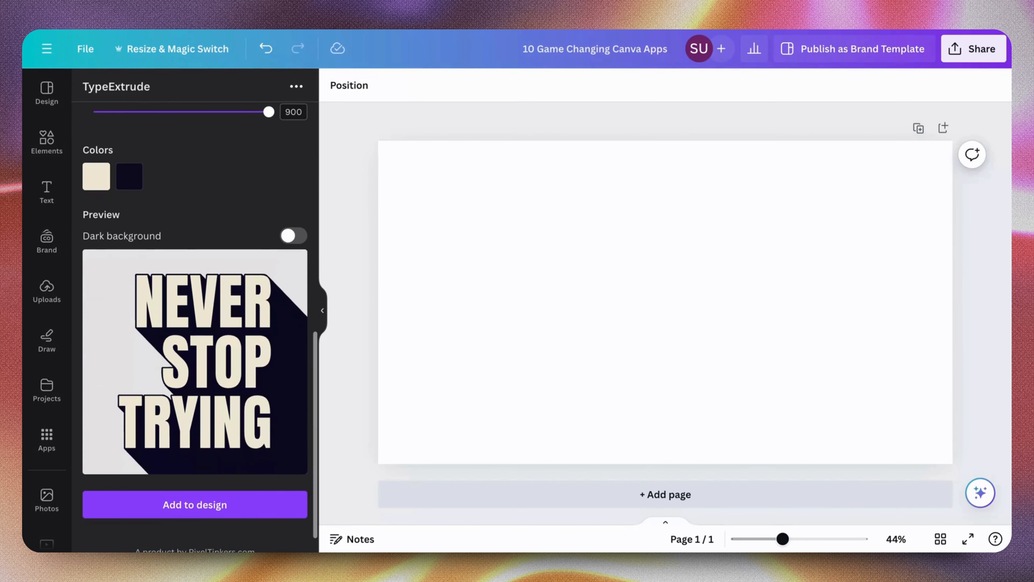
click(107, 177)
click(121, 210)
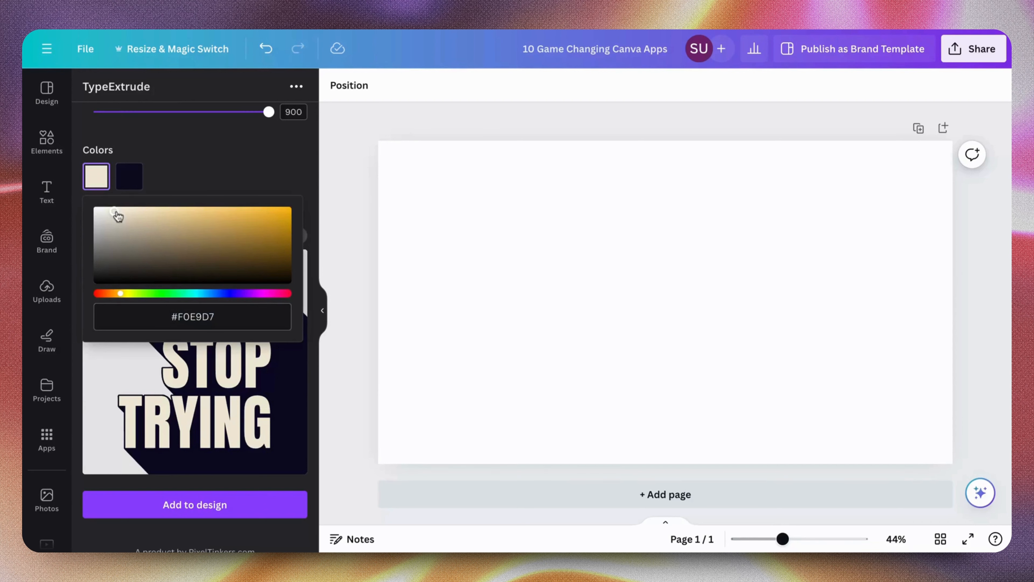
mouse_move(116, 215)
mouse_down()
mouse_move(309, 197)
mouse_move(202, 174)
mouse_move(216, 180)
mouse_move(215, 211)
mouse_move(198, 206)
mouse_up()
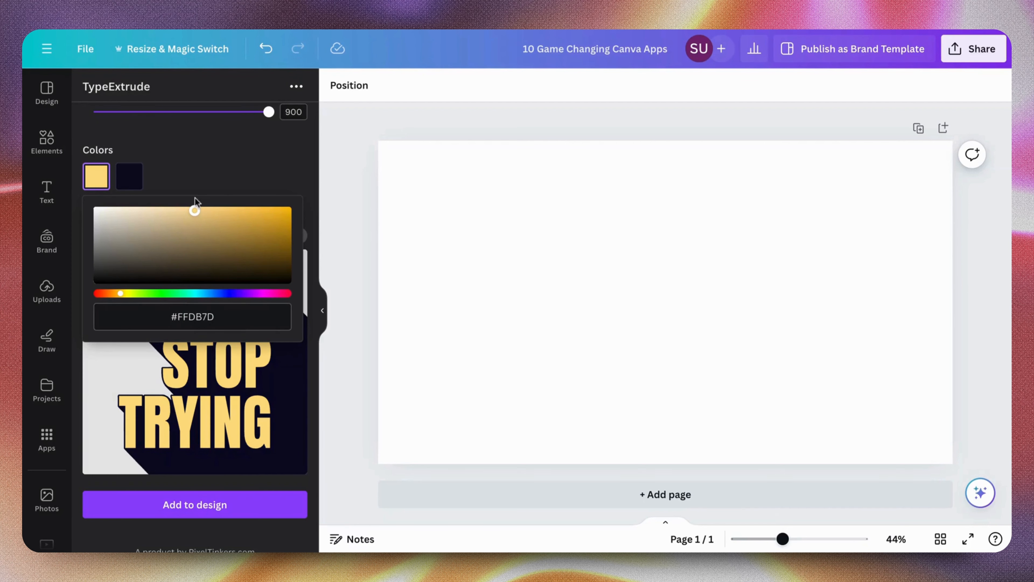
click(210, 180)
Change the extrusion color to a more saturated dark navy
click(132, 176)
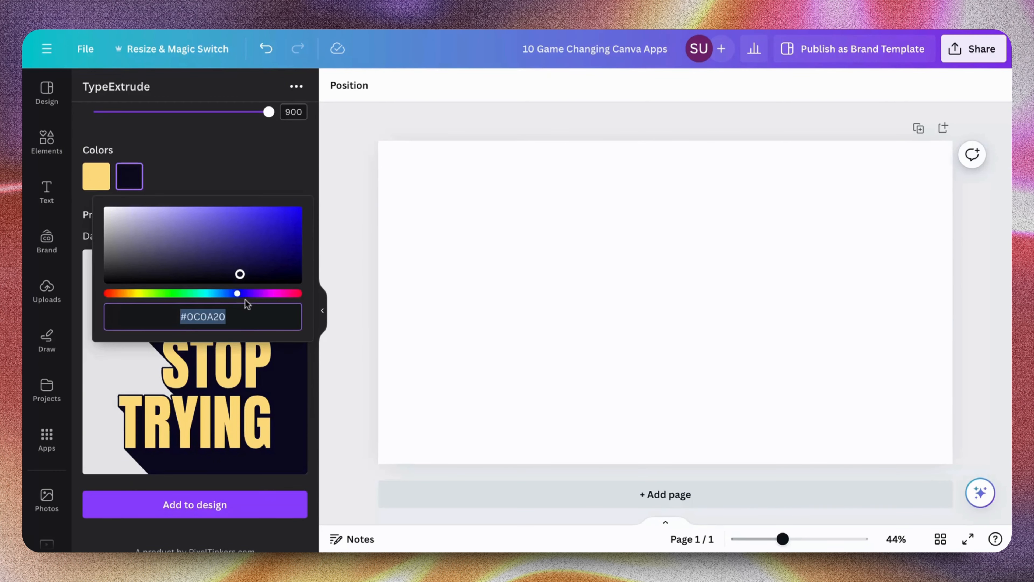
mouse_move(240, 275)
mouse_down()
mouse_move(194, 277)
mouse_move(258, 280)
mouse_move(287, 269)
mouse_move(291, 246)
mouse_move(290, 274)
mouse_up()
click(226, 416)
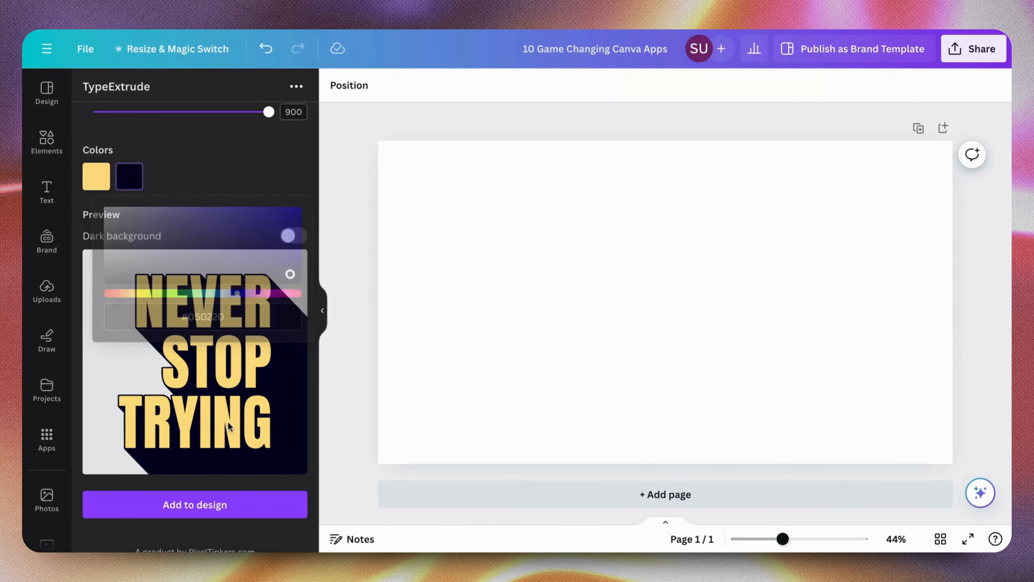
Add the extruded text to the design and enlarge it so the extrusion runs off the page's lower-right corner
click(220, 506)
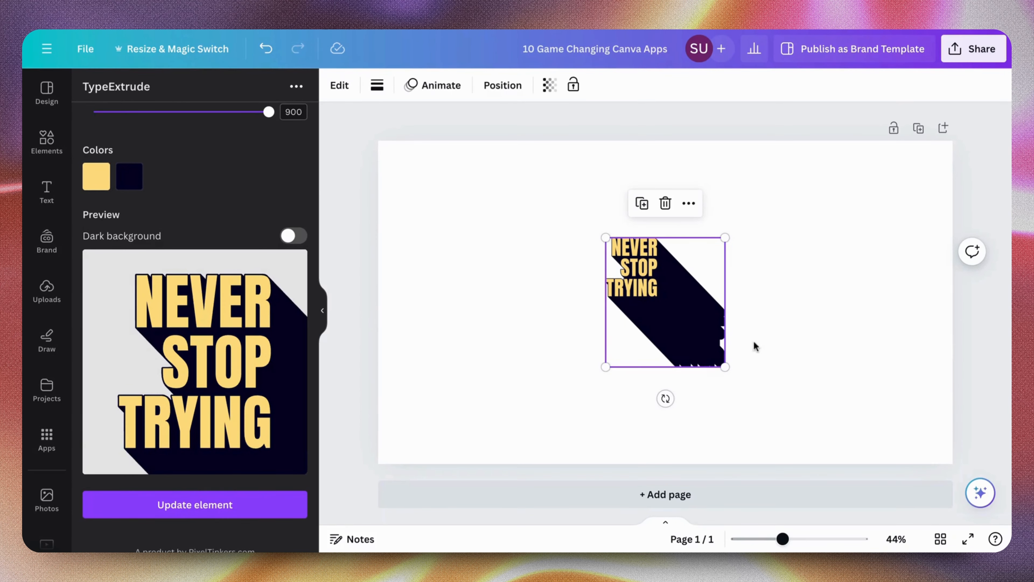
drag(726, 366, 949, 526)
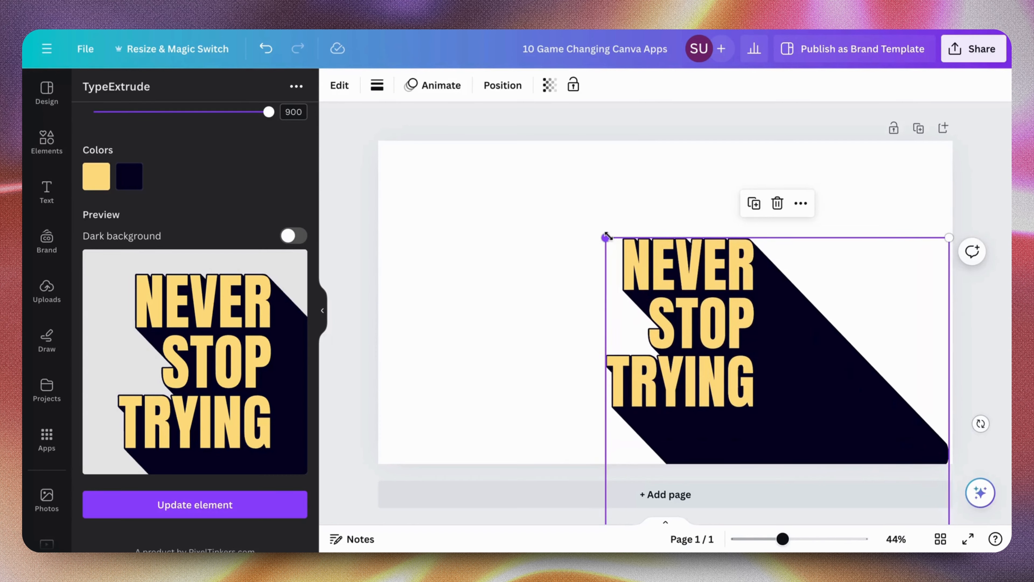
drag(607, 237, 418, 187)
drag(543, 176, 593, 221)
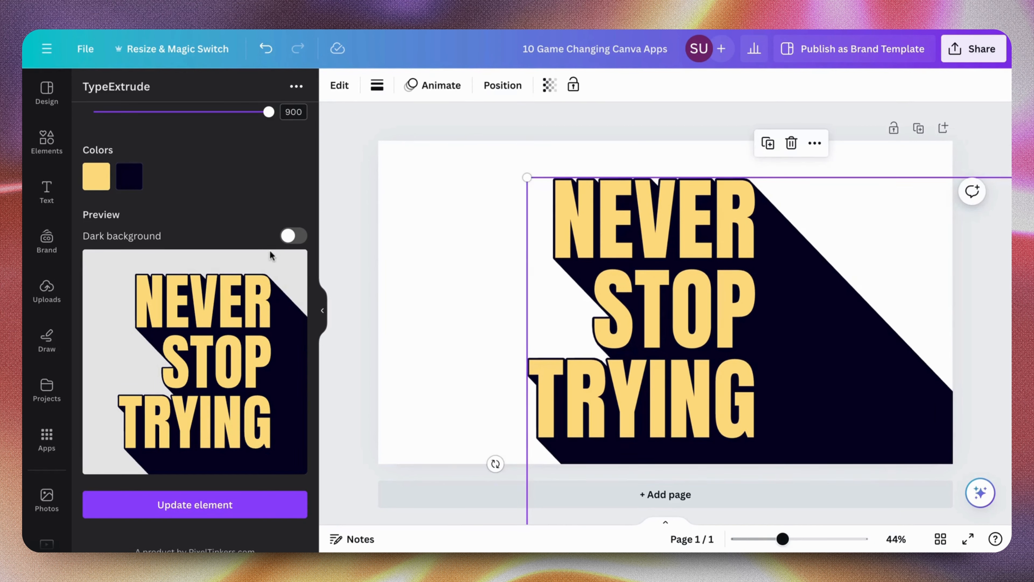
Shorten the extrusion length of the selected text element to 43.6
scroll(270, 251, up, 5)
scroll(270, 250, up, 2)
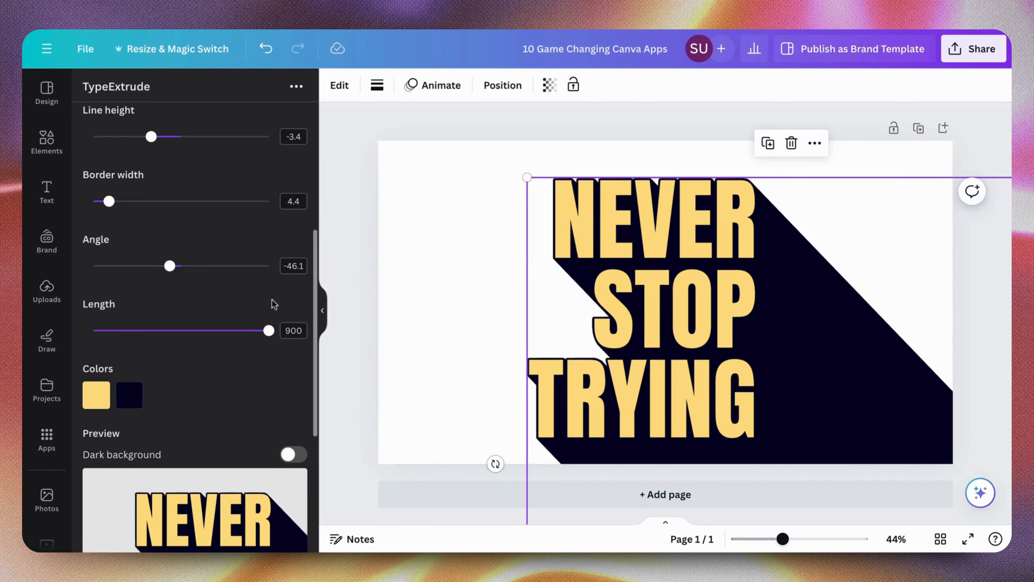
drag(269, 330, 161, 331)
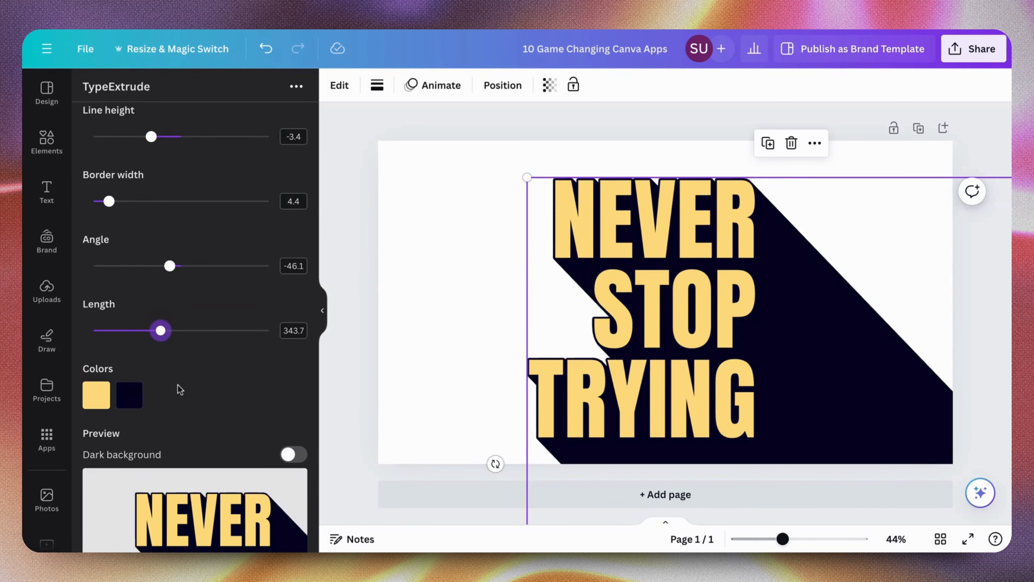
scroll(179, 387, down, 5)
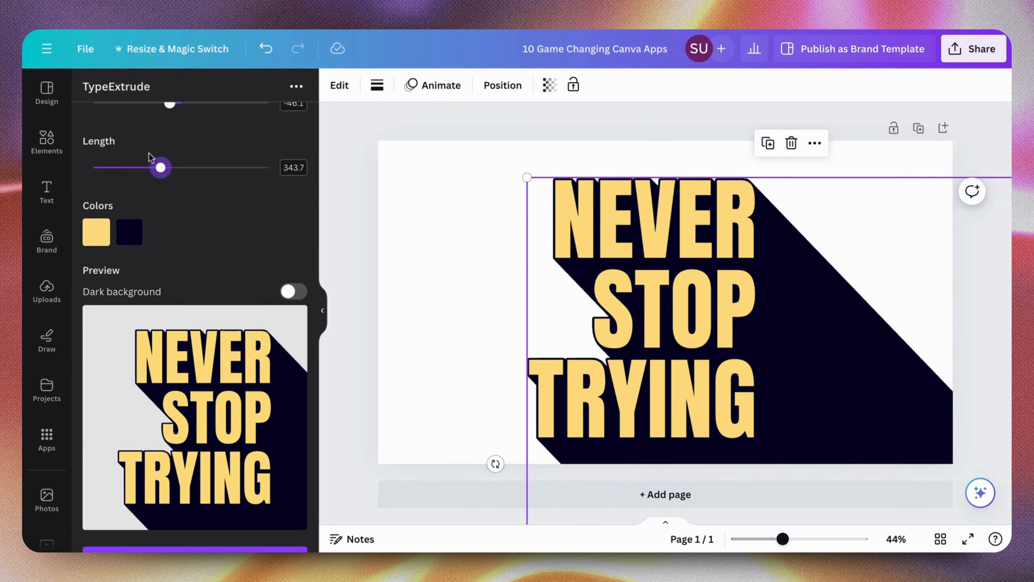
drag(161, 167, 102, 168)
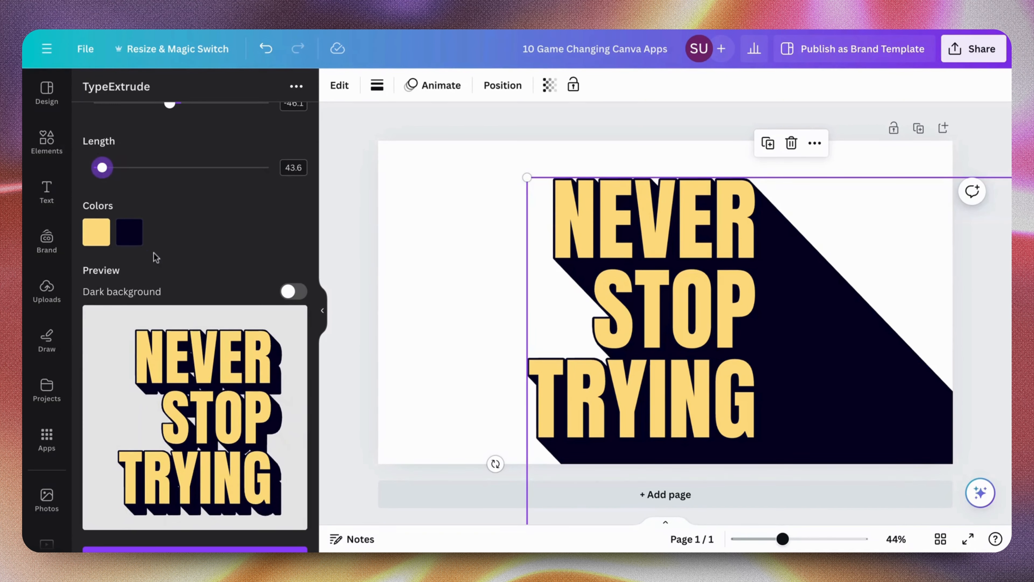
Update the NEVER STOP TRYING element with the shortened extrusion, shrink it to fit the page and center it
scroll(155, 257, down, 2)
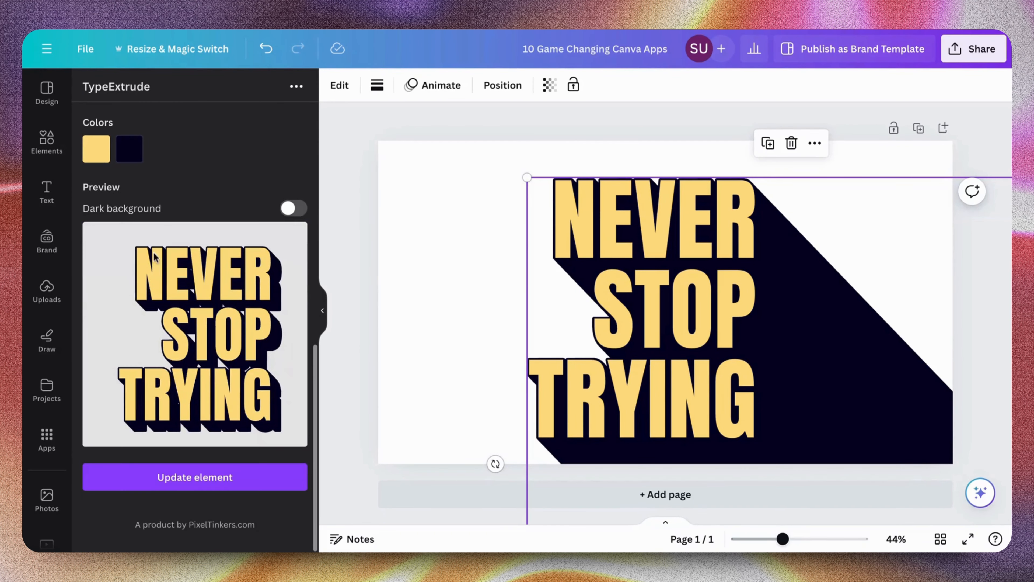
click(170, 477)
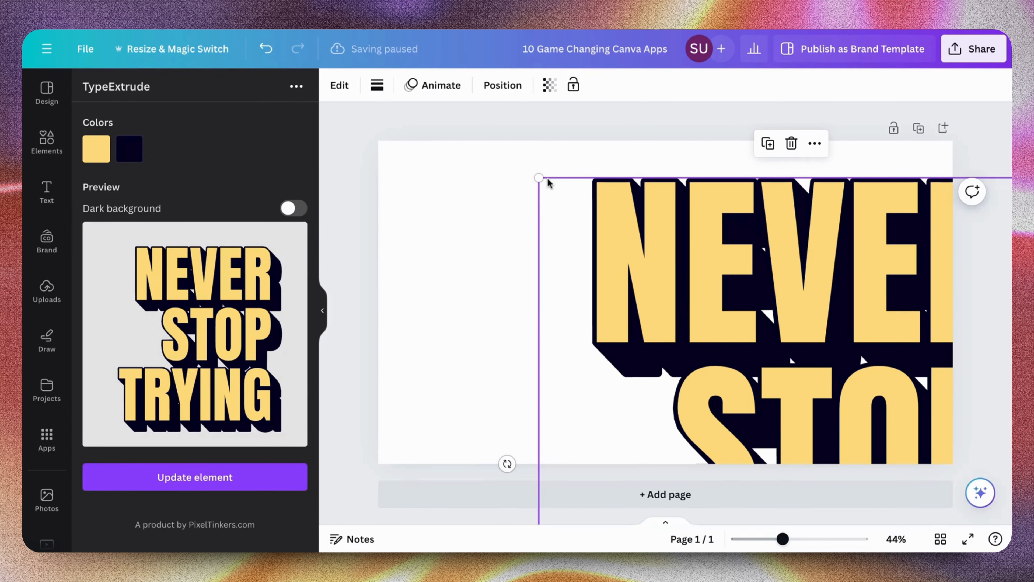
drag(539, 179, 709, 370)
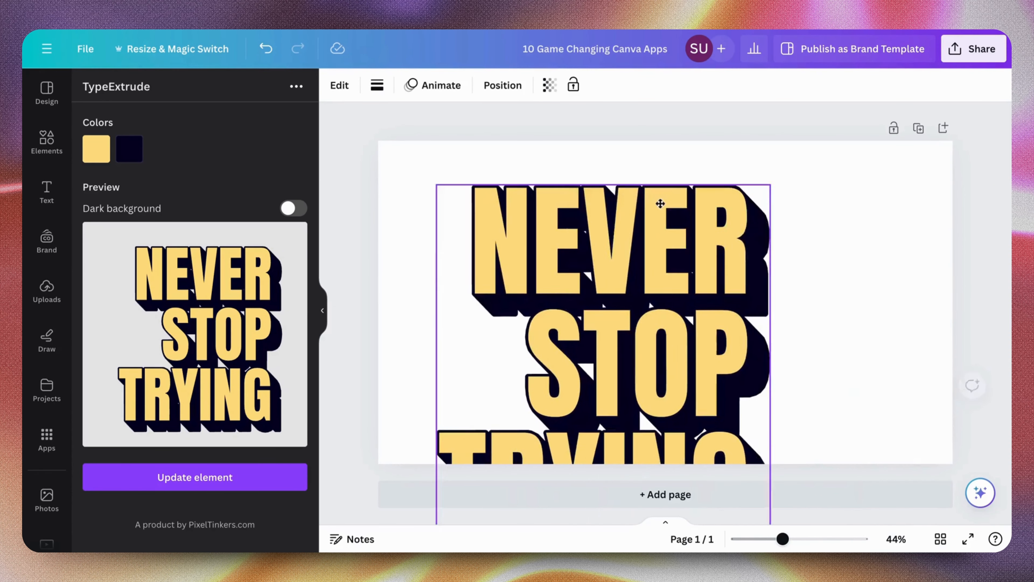
drag(660, 203, 697, 155)
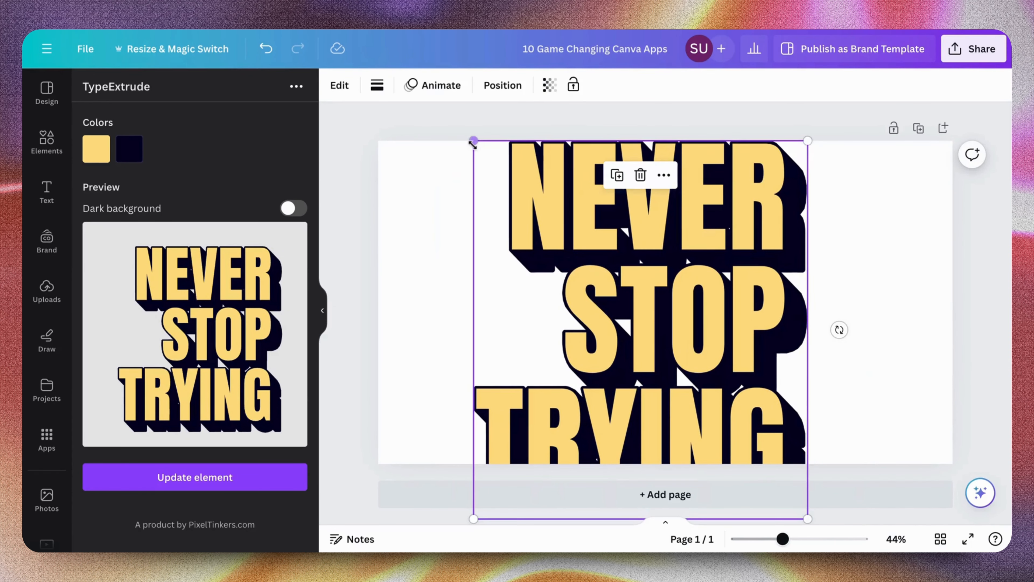
drag(473, 143, 508, 188)
drag(528, 203, 572, 194)
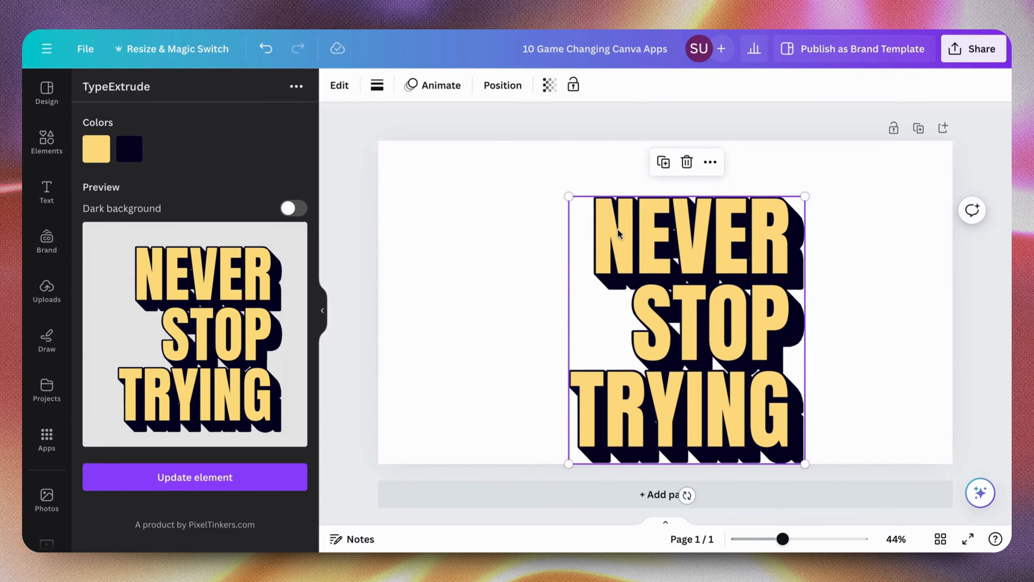
drag(619, 230, 596, 203)
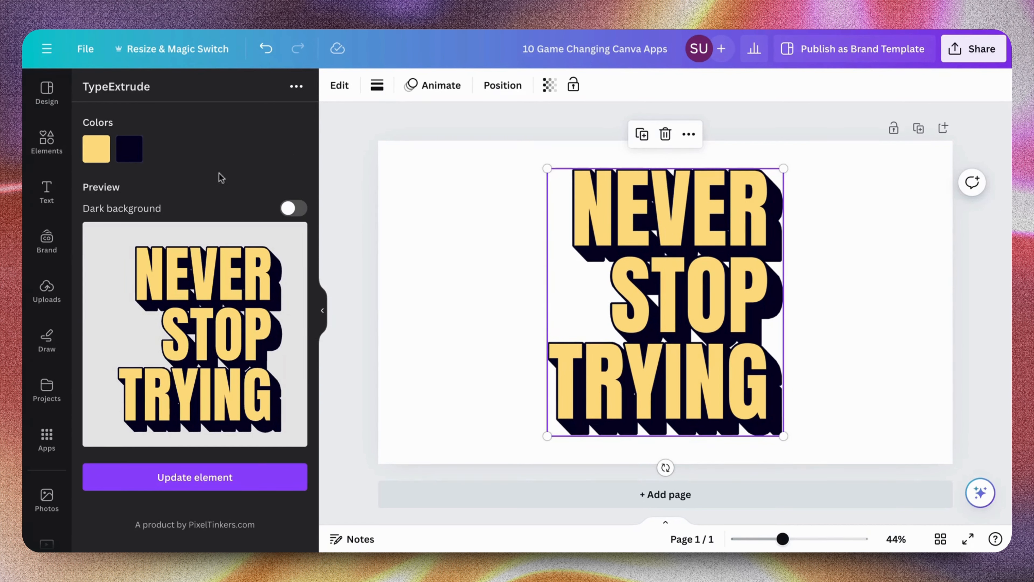
Search the elements for TEXTURE, add the first graphic and place it over the right part of the word NEVER
click(46, 141)
click(196, 88)
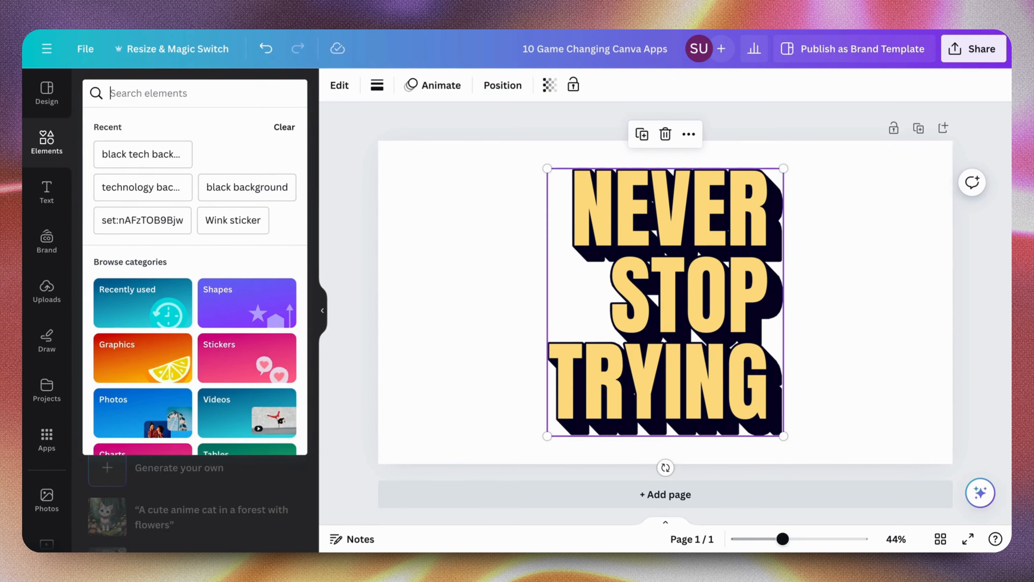
text(TEXTURE)
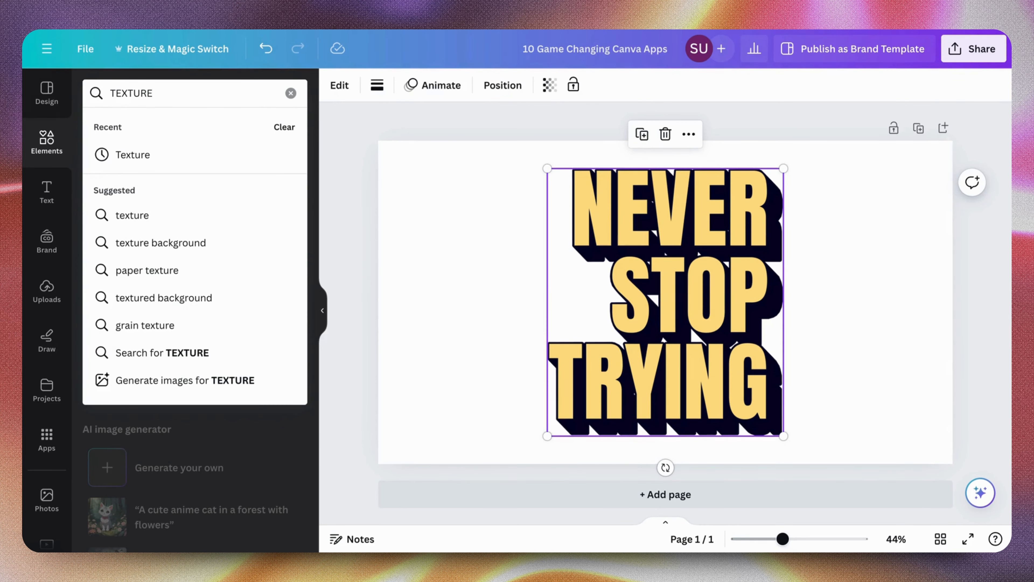
key(Return)
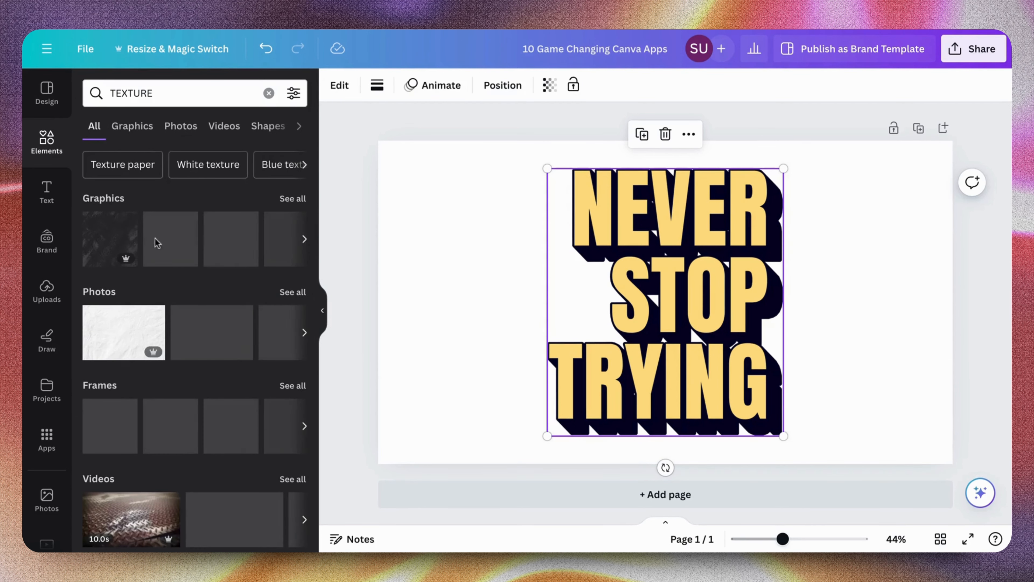
click(124, 243)
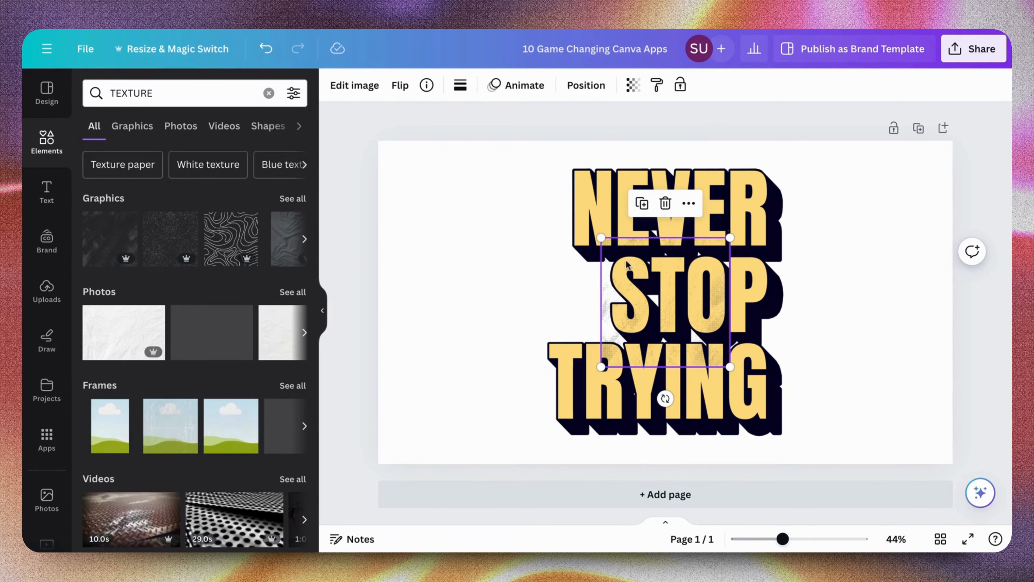
click(602, 248)
drag(635, 296, 660, 230)
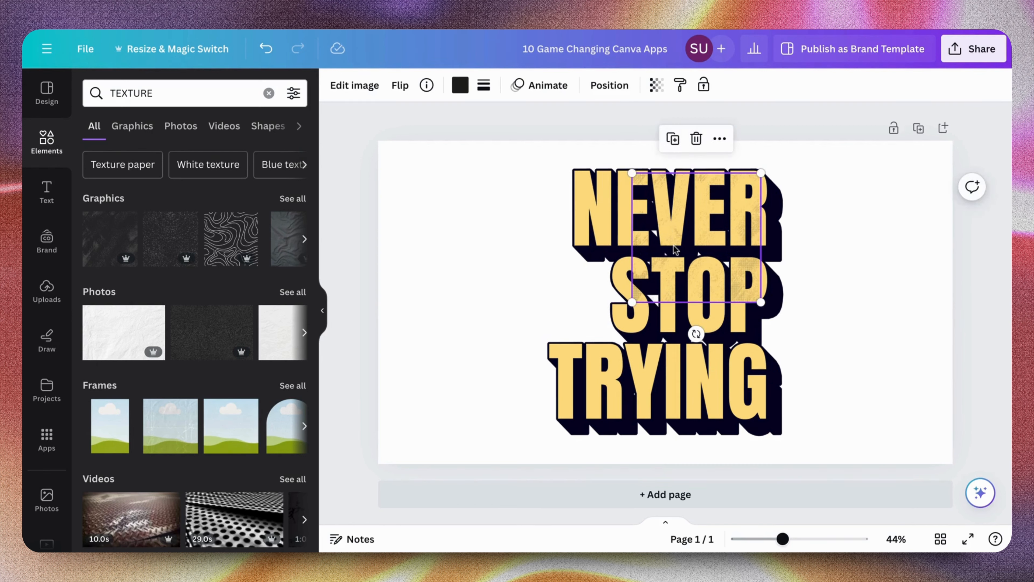
Place a copy of the texture over the word TRYING, adjust both pieces over the lettering and collapse the elements library
click(826, 260)
click(697, 253)
drag(696, 253, 691, 362)
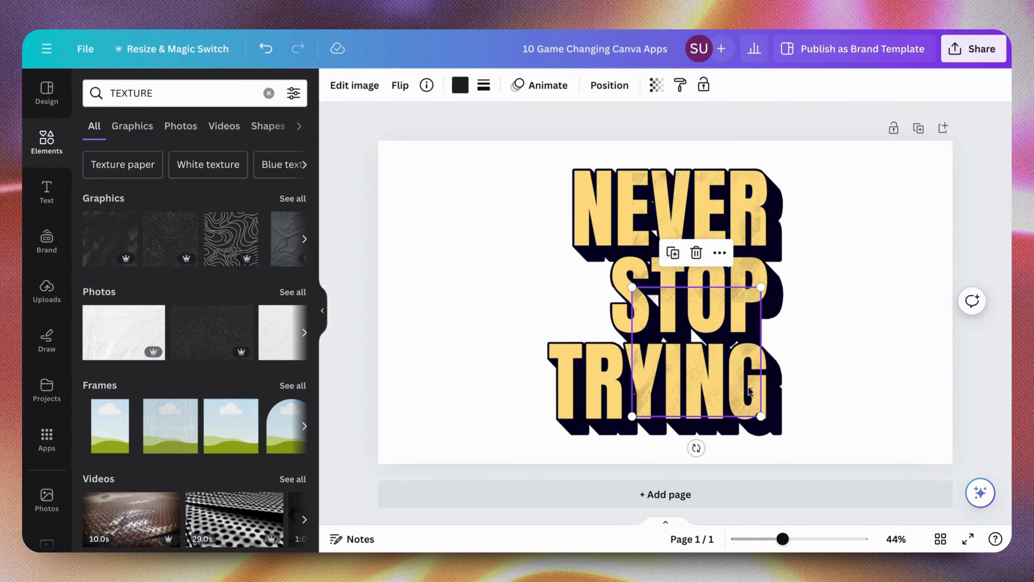
click(742, 264)
mouse_move(742, 264)
mouse_down()
mouse_move(740, 290)
mouse_move(741, 258)
mouse_up()
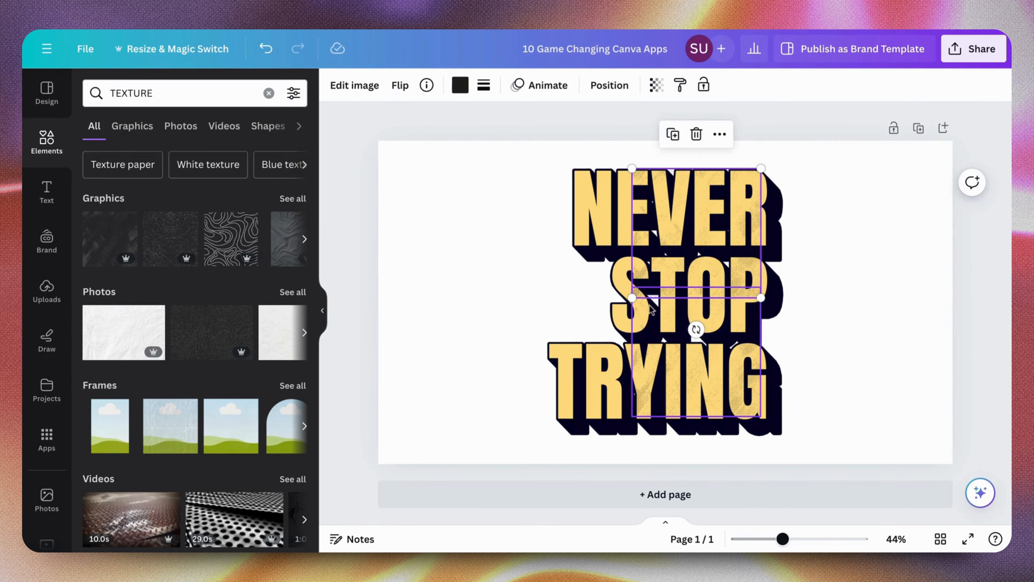
drag(638, 302, 693, 264)
drag(709, 326, 707, 284)
drag(760, 375, 611, 223)
drag(682, 231, 662, 229)
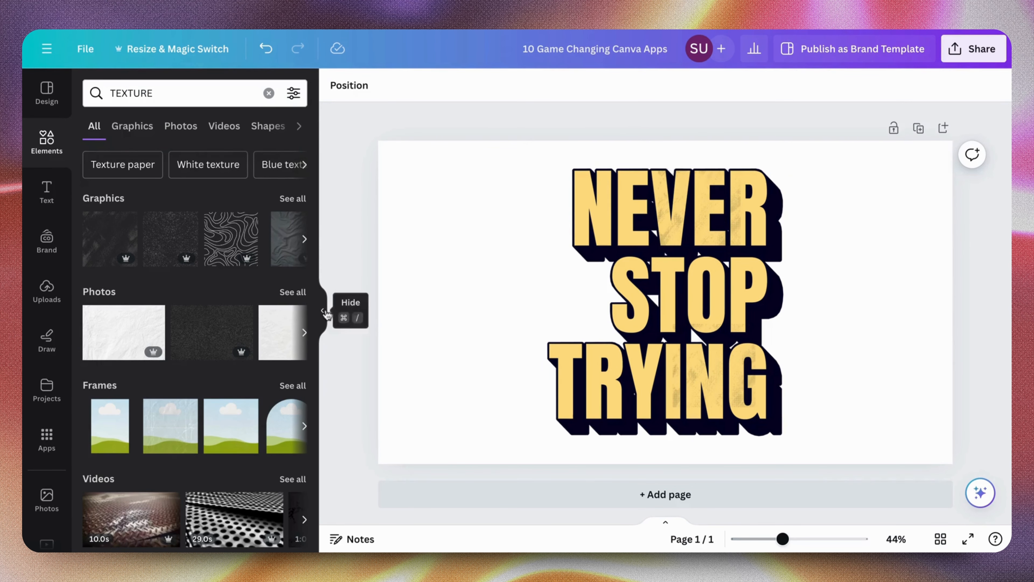
click(326, 314)
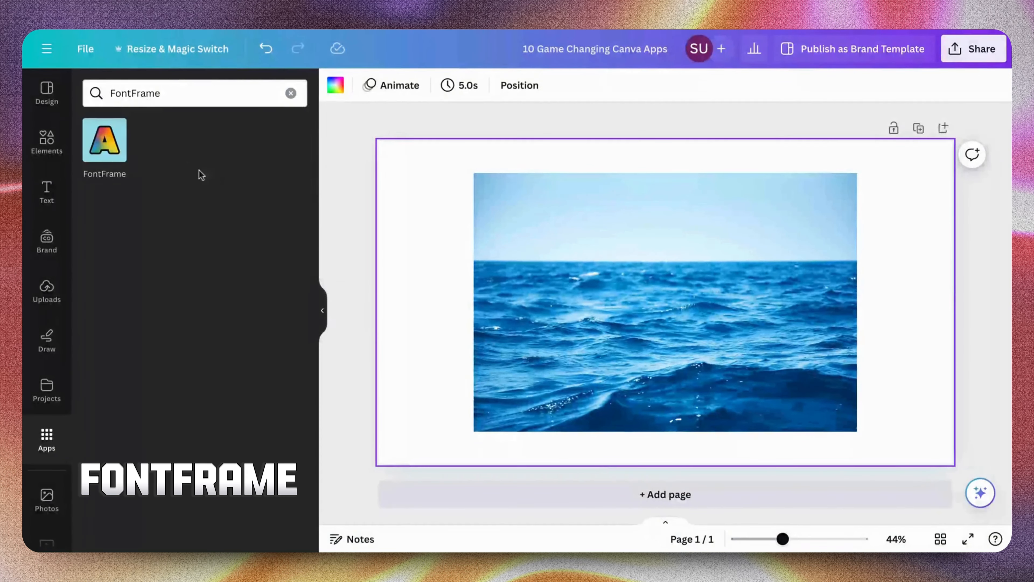
View the FontFrame app's details and open the app
click(120, 136)
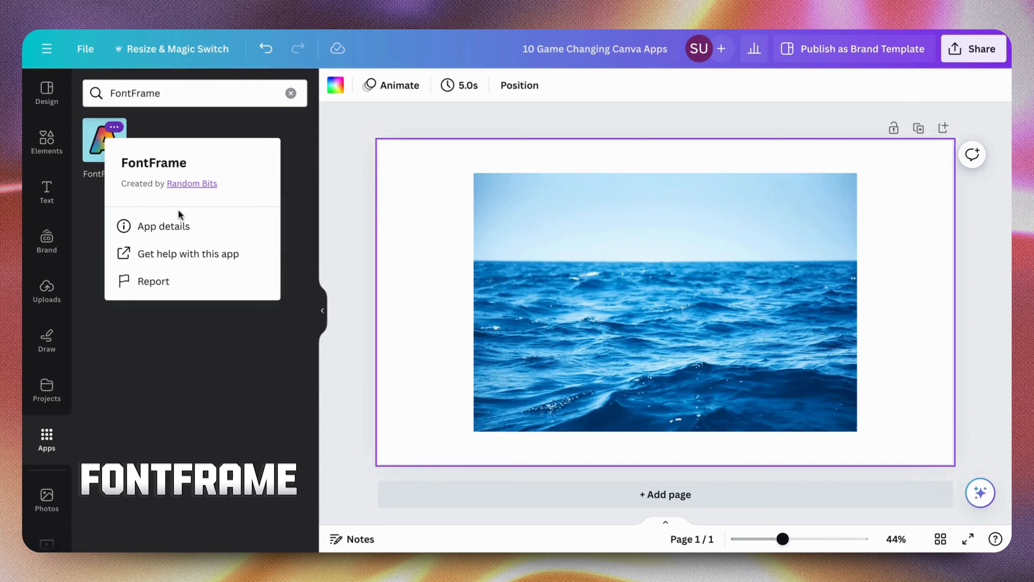
click(181, 227)
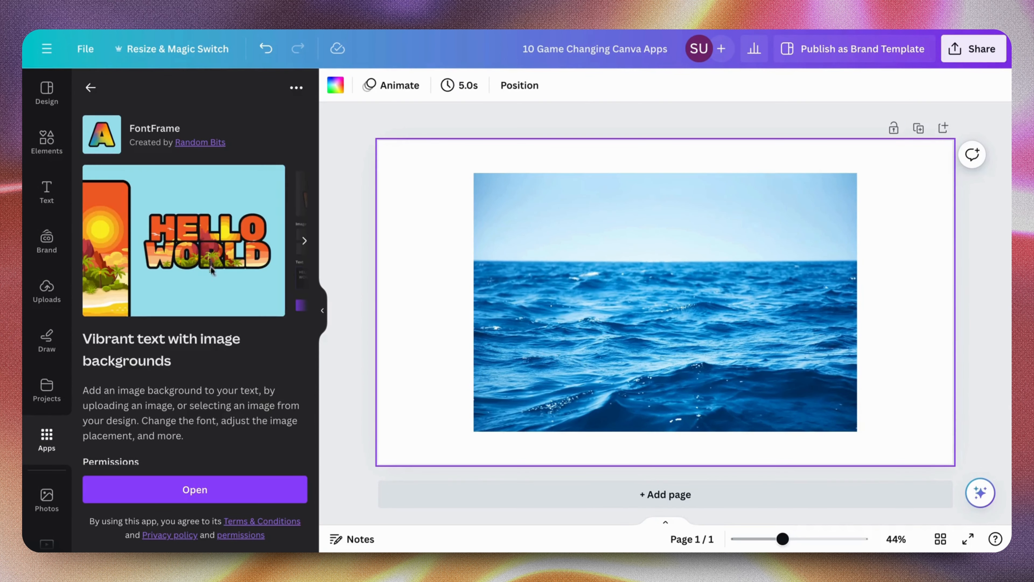
scroll(211, 266, down, 2)
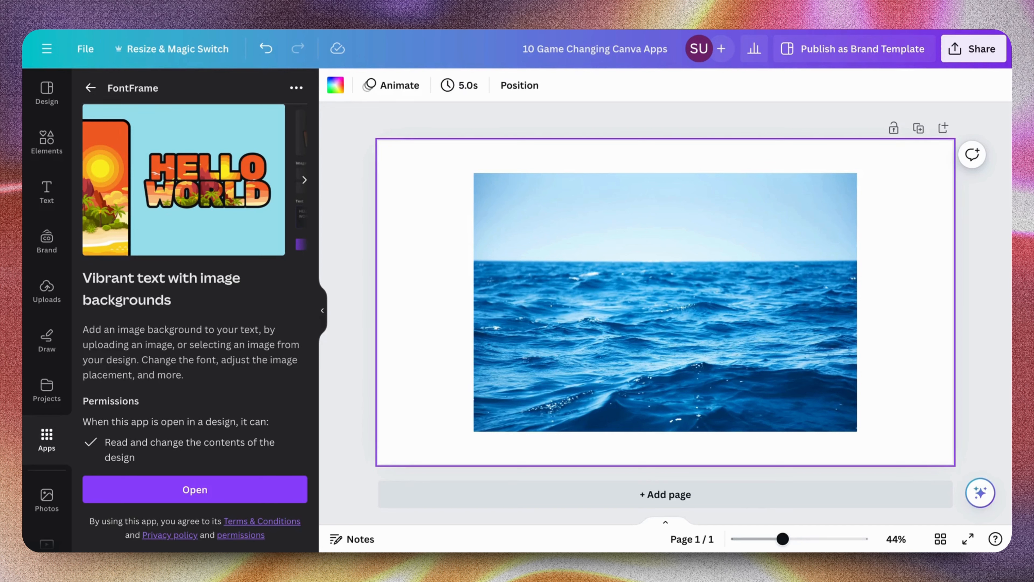
click(171, 491)
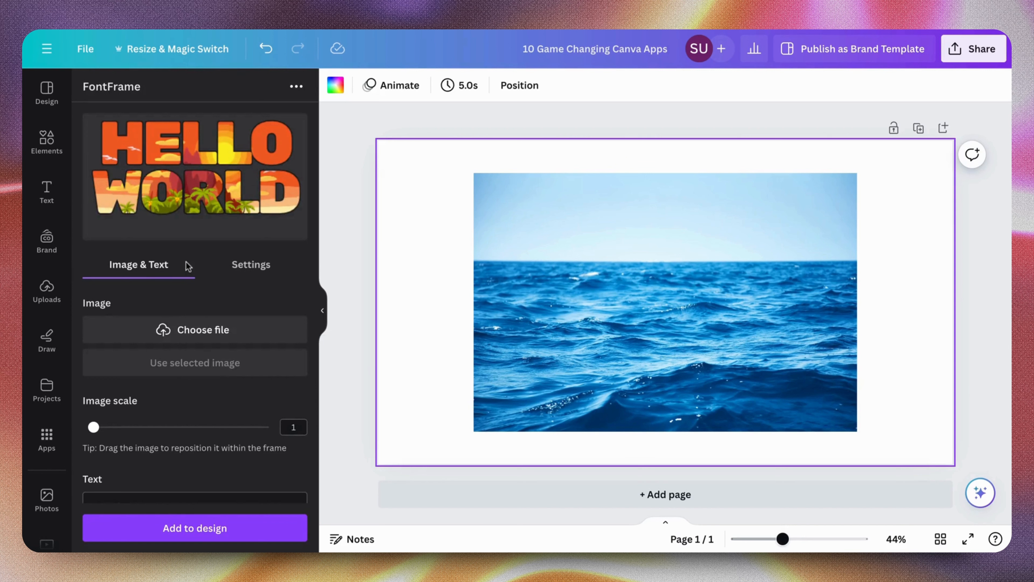
Replace the FontFrame sample text with STAY POSITIVE
scroll(180, 337, down, 1)
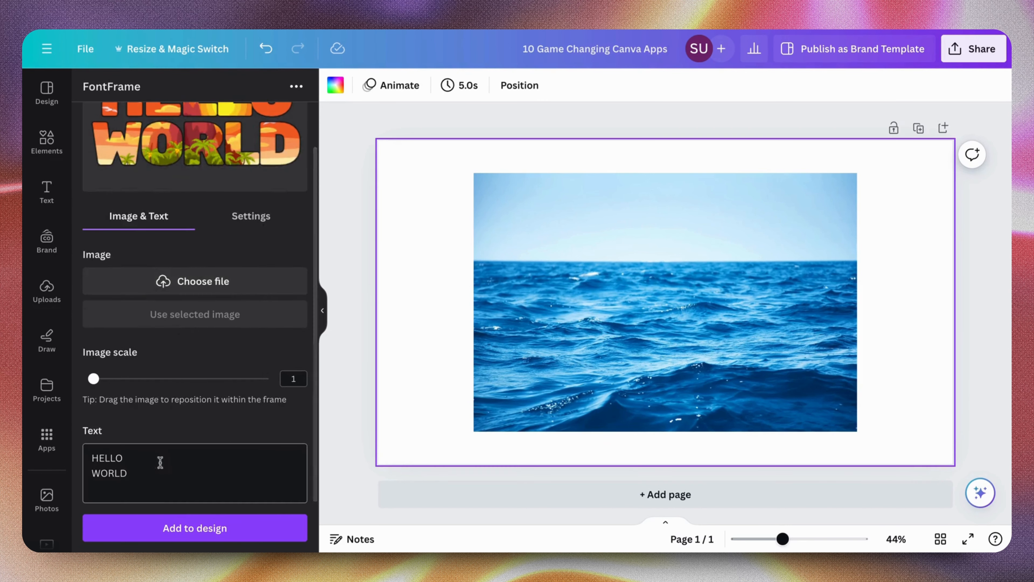
drag(153, 482, 80, 454)
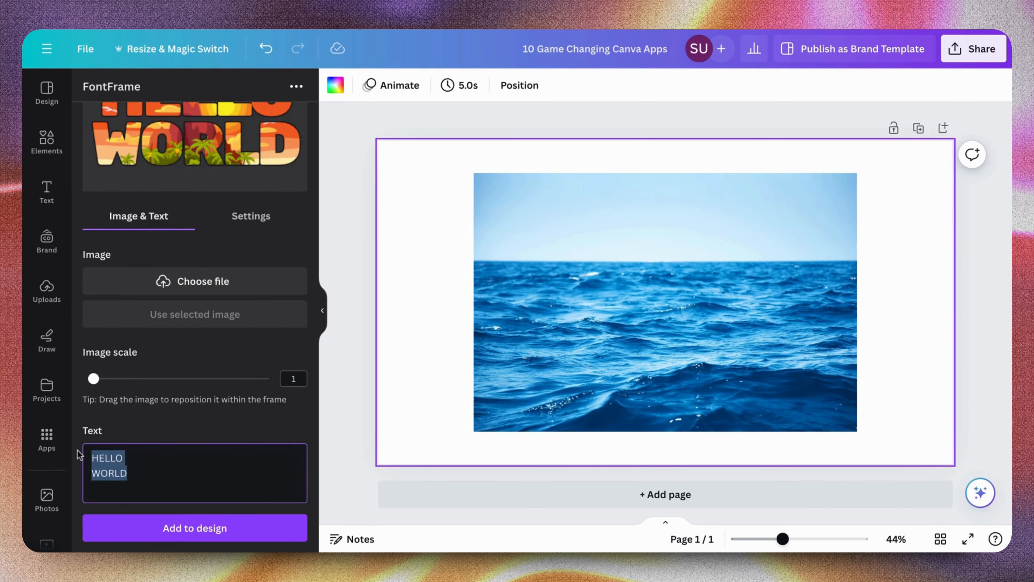
text(STAY P)
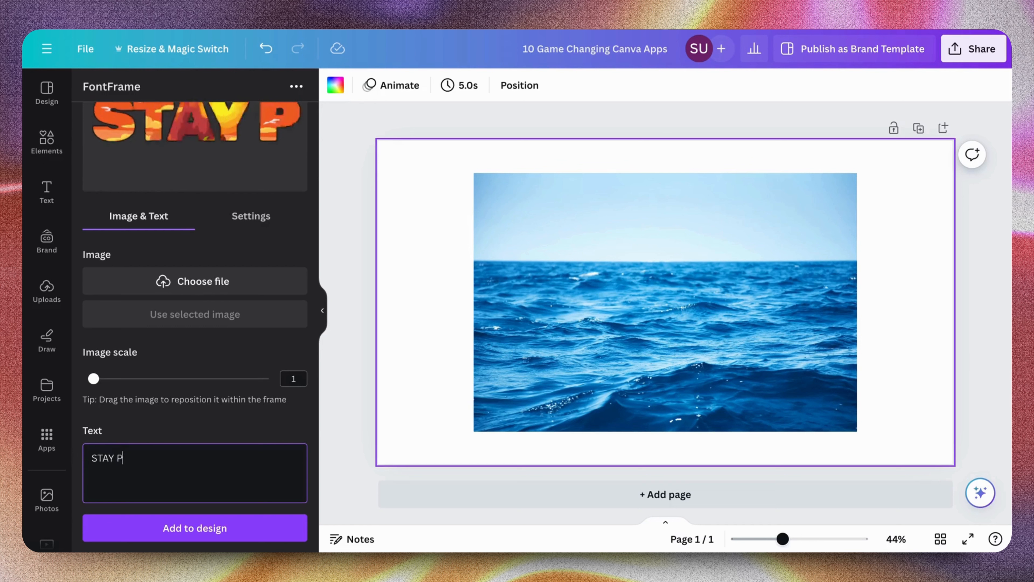
text(OSITIVE)
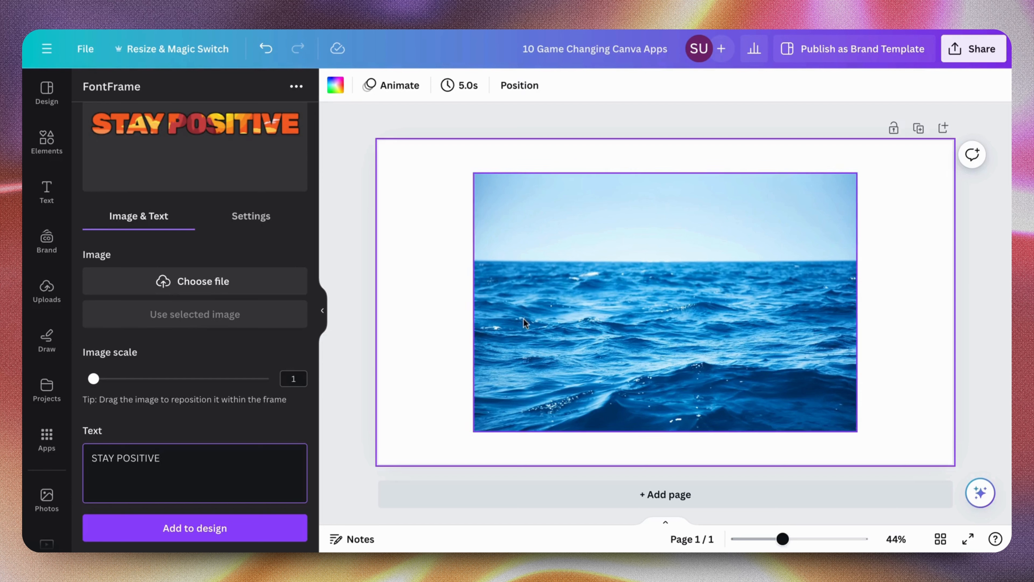
Use the ocean photo on the page as the lettering's image fill and set the image scale to 1.1
click(532, 321)
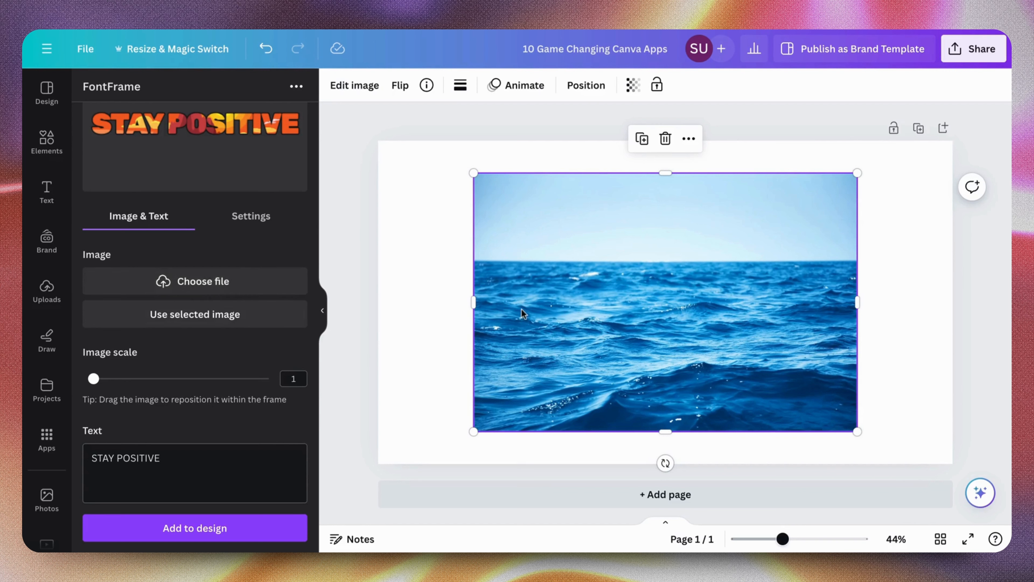
click(219, 326)
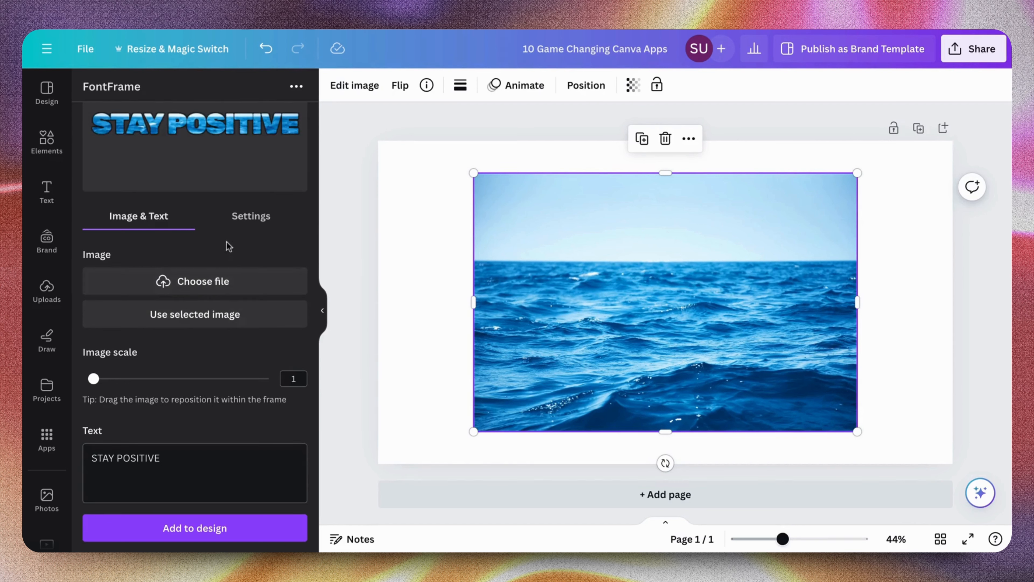
scroll(211, 274, up, 2)
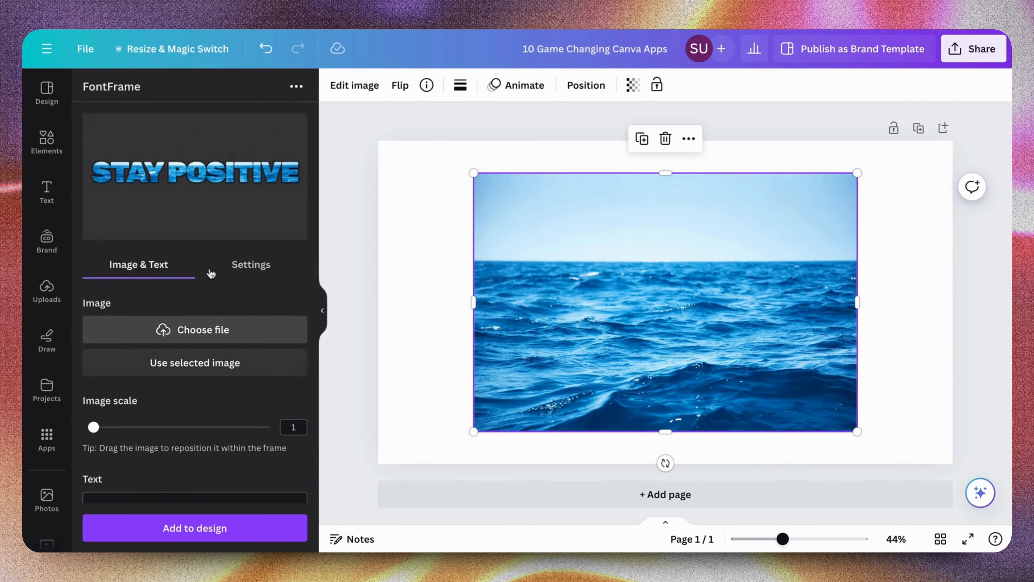
scroll(252, 203, down, 2)
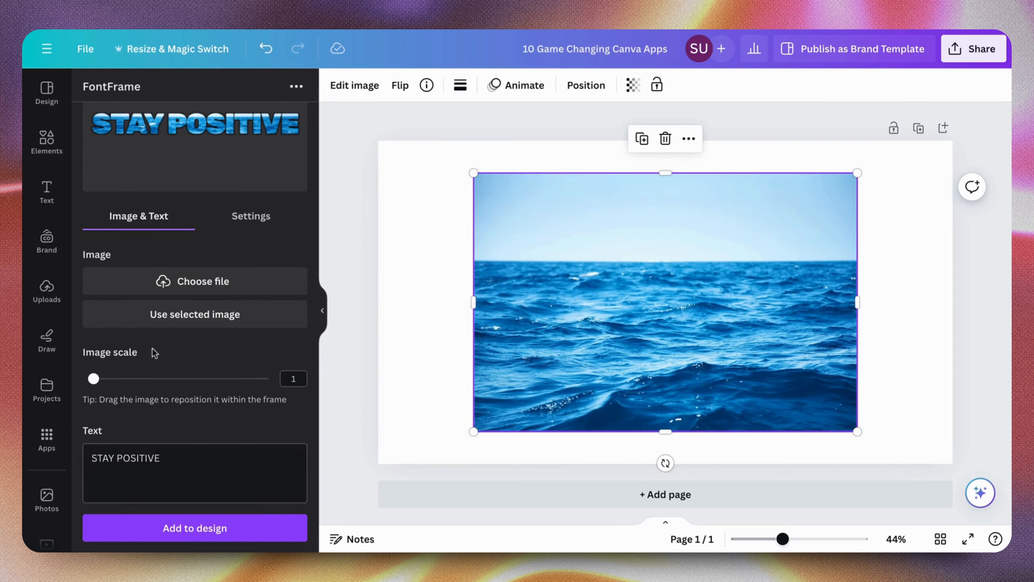
mouse_move(102, 382)
mouse_down()
mouse_move(239, 385)
mouse_move(264, 408)
mouse_move(259, 377)
mouse_move(101, 377)
mouse_move(171, 369)
mouse_move(81, 383)
mouse_move(228, 377)
mouse_move(100, 375)
mouse_up()
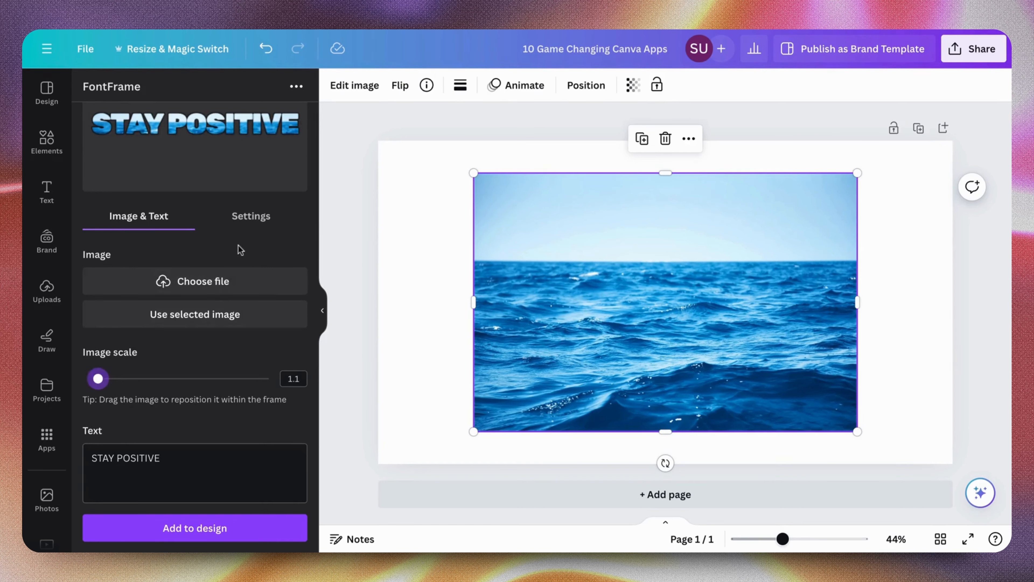
Try left alignment in the FontFrame settings and restore the centered alignment
click(246, 230)
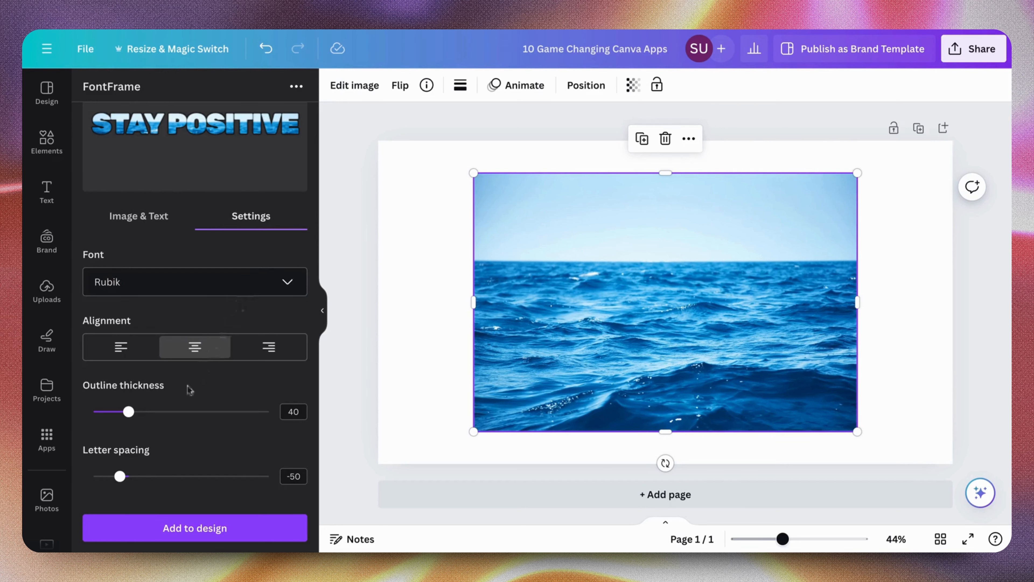
click(122, 348)
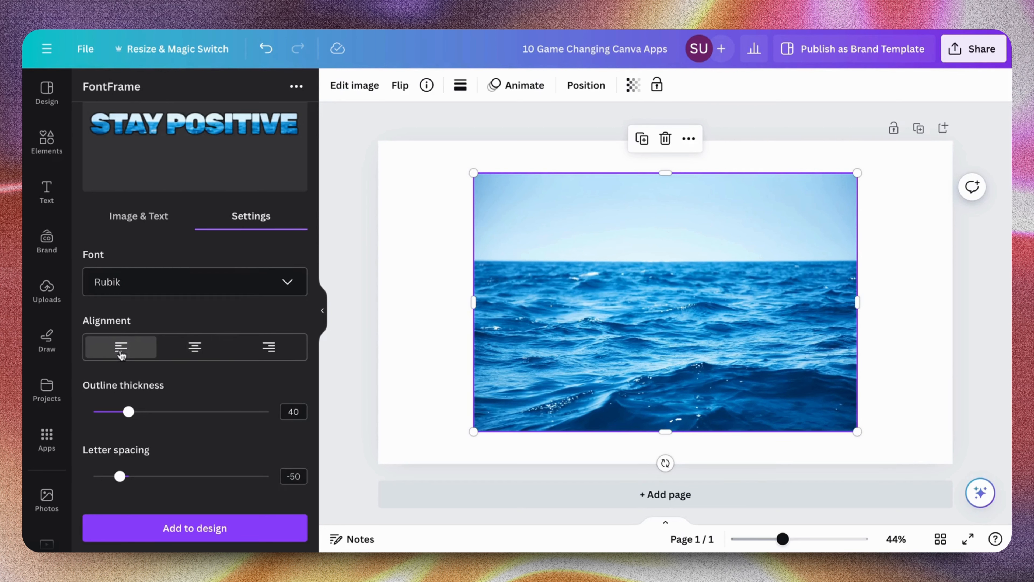
click(202, 348)
scroll(203, 386, down, 1)
scroll(204, 385, up, 1)
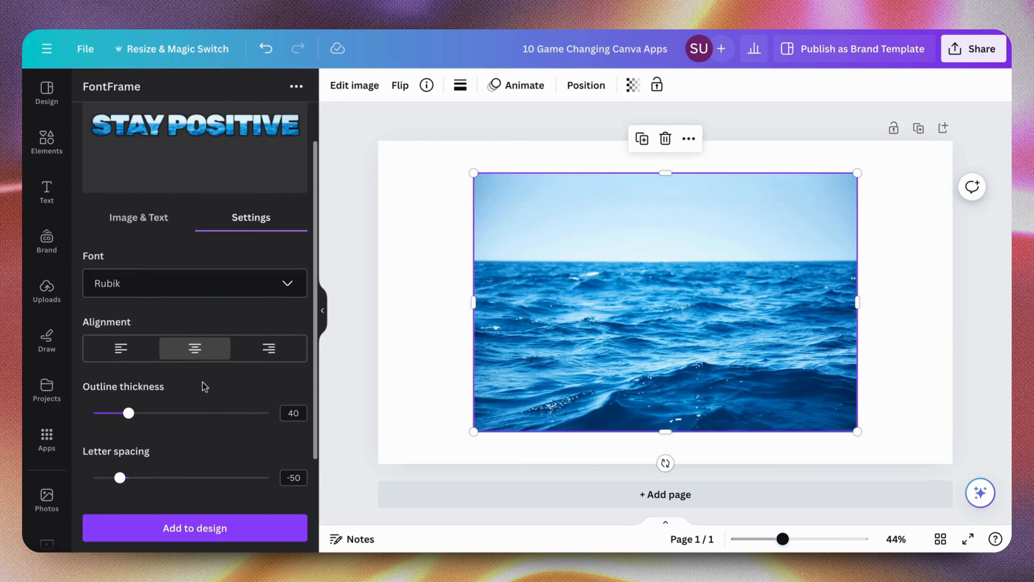
Set the lettering's outline thickness to 64 and look over the remaining FontFrame settings
drag(137, 414, 151, 444)
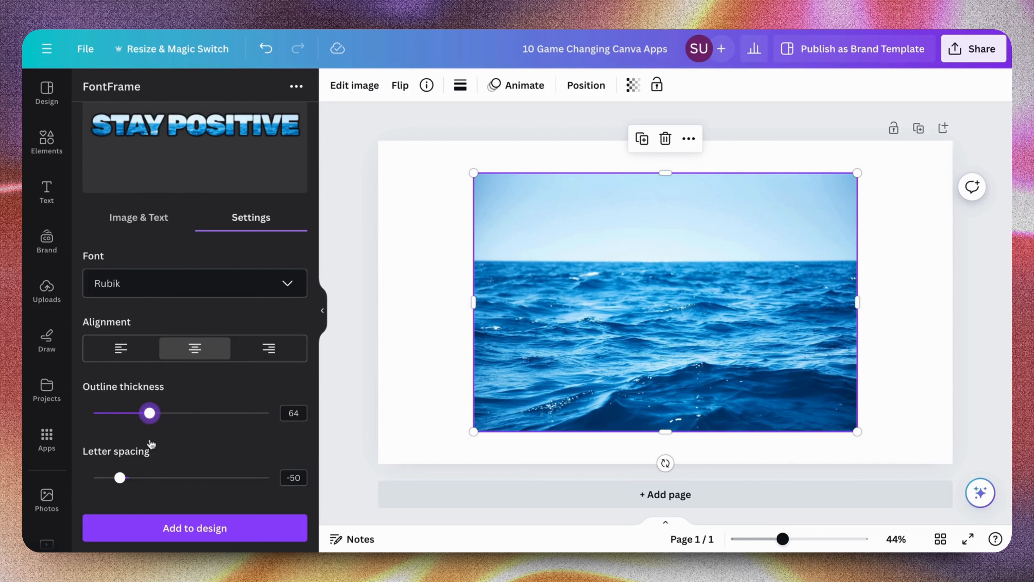
scroll(151, 445, down, 3)
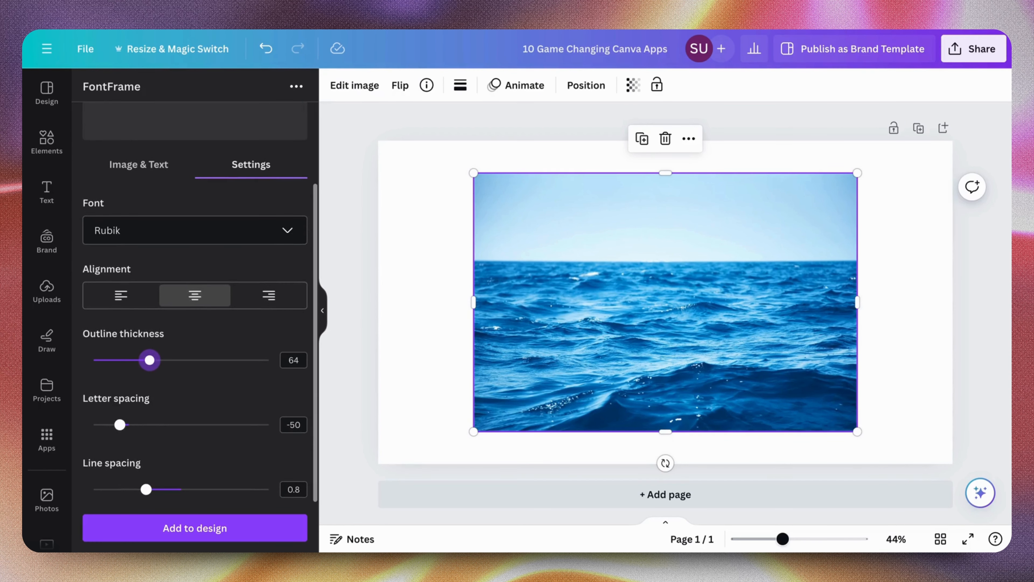
scroll(195, 326, up, 5)
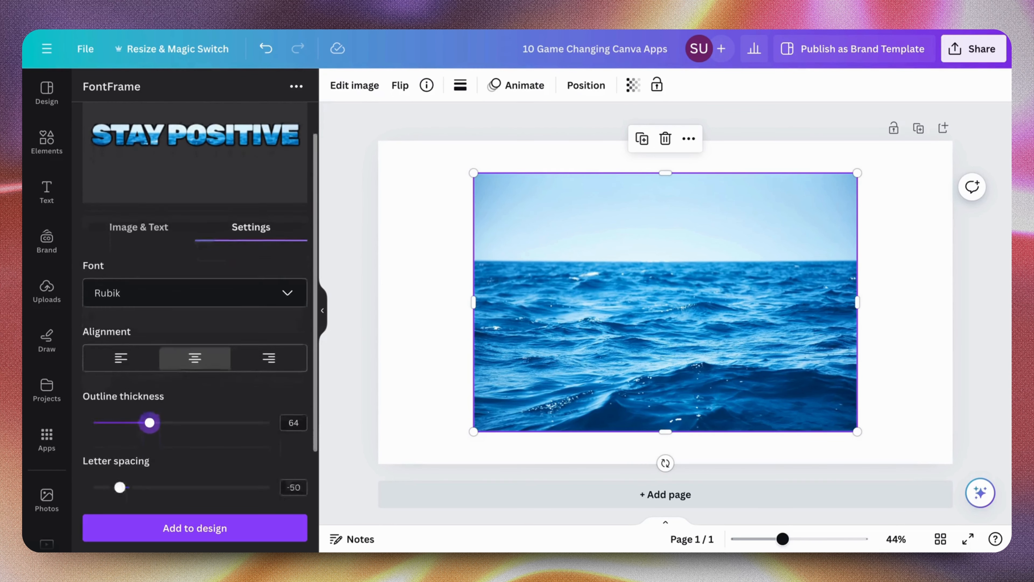
scroll(191, 348, down, 5)
scroll(191, 348, up, 5)
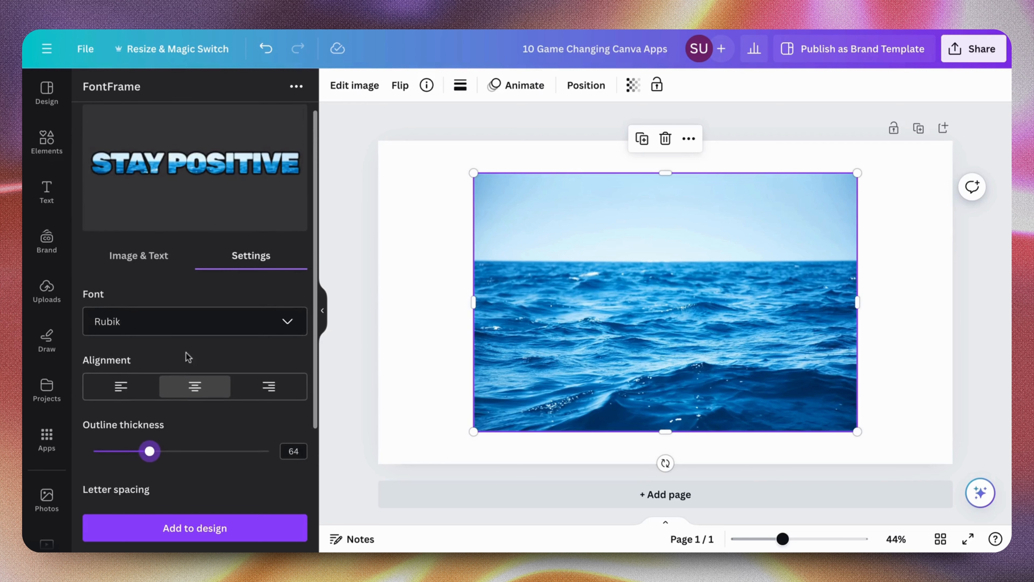
Change the STAY POSITIVE lettering's font to Work Sans
click(203, 321)
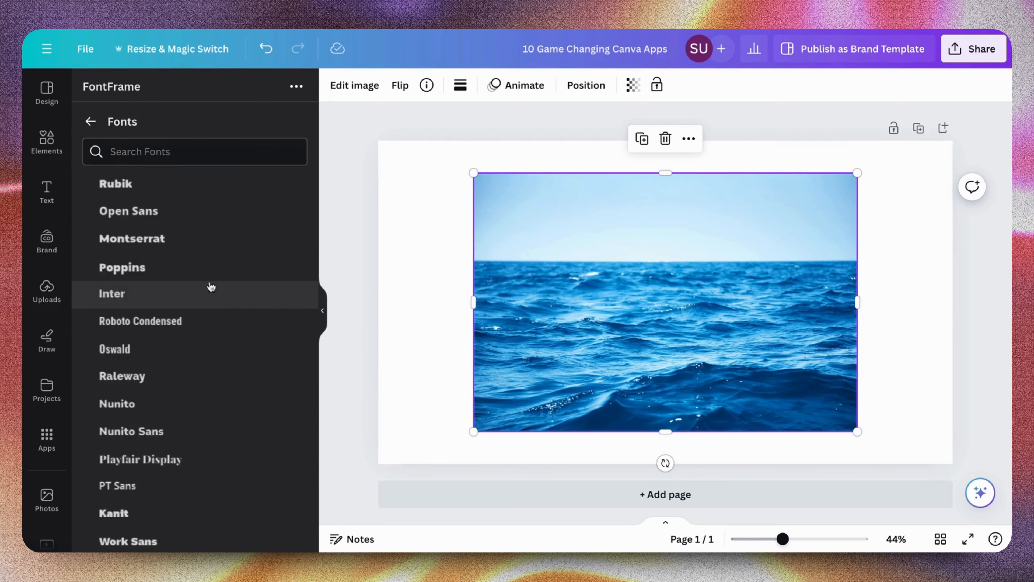
scroll(175, 427, down, 3)
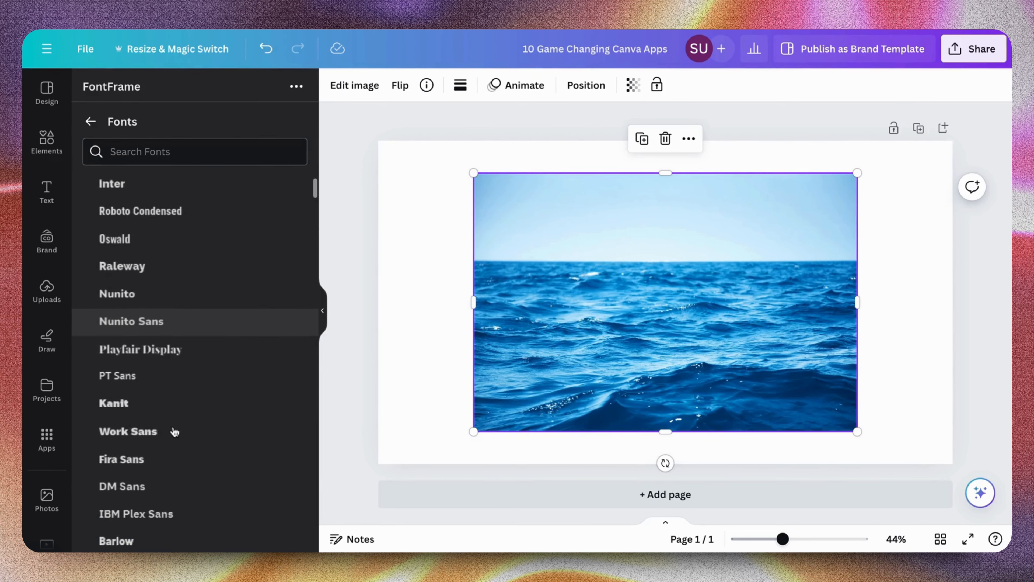
click(174, 432)
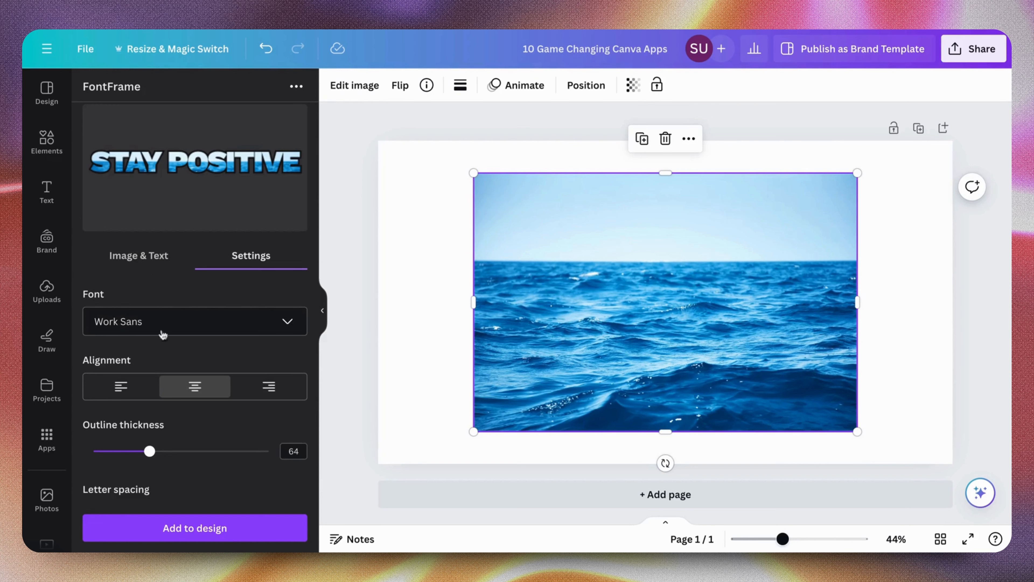
Set the lettering's letter spacing to 20 and check the preview
scroll(177, 408, down, 2)
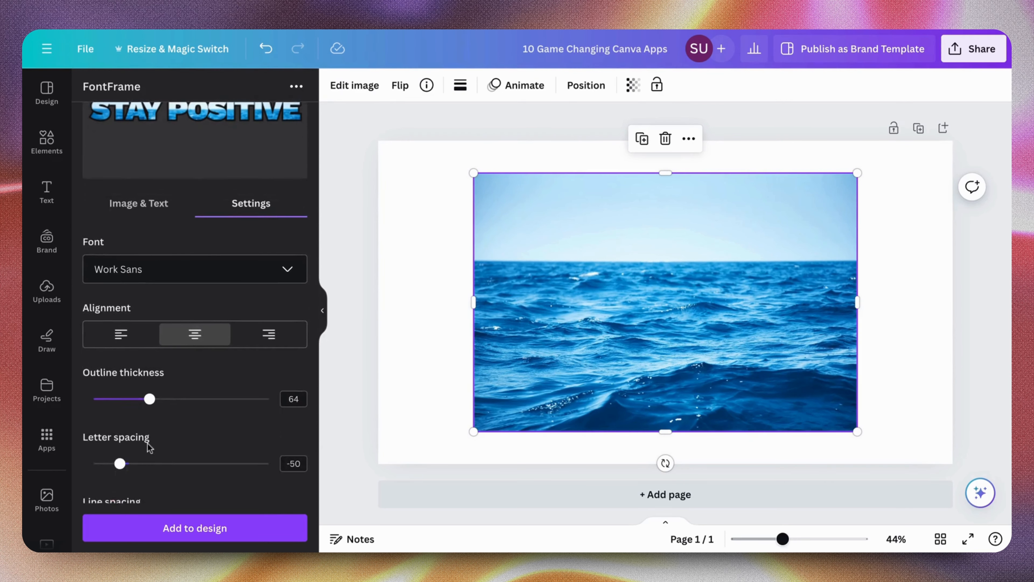
scroll(151, 446, down, 1)
drag(120, 444, 132, 443)
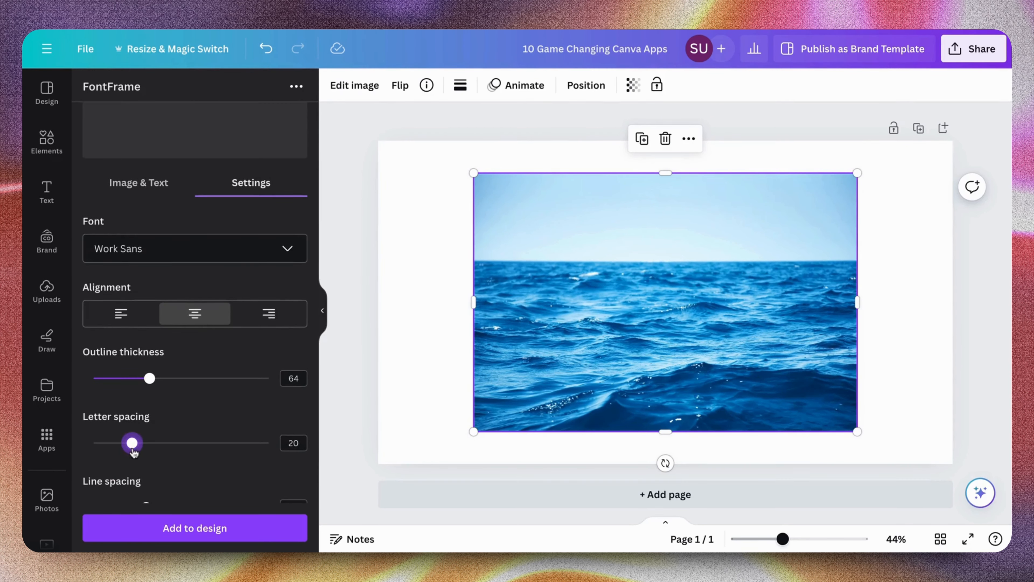
scroll(156, 325, up, 2)
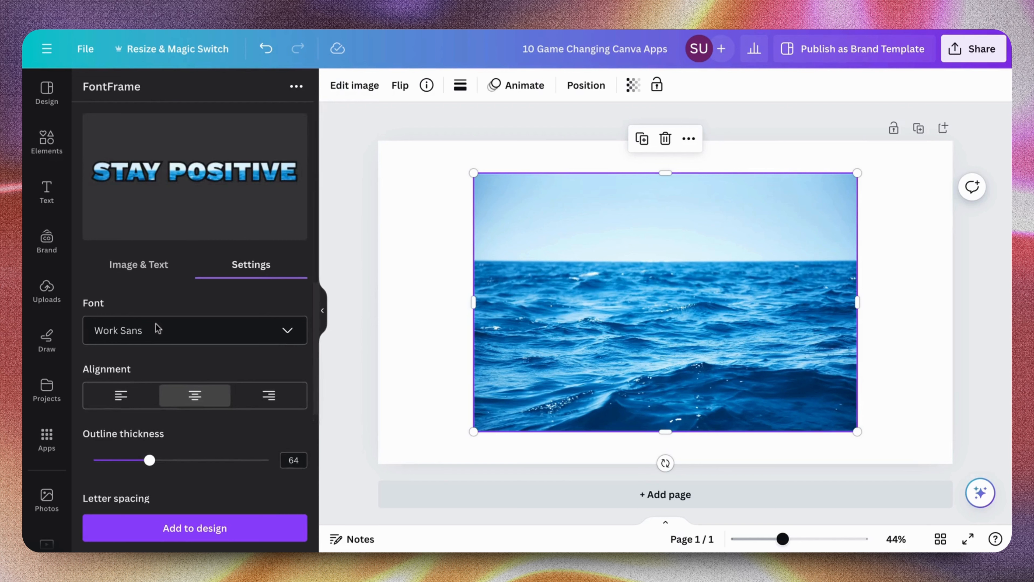
Add the ocean-filled STAY POSITIVE lettering to the page and delete the ocean photo behind it
scroll(157, 326, down, 2)
scroll(158, 328, down, 1)
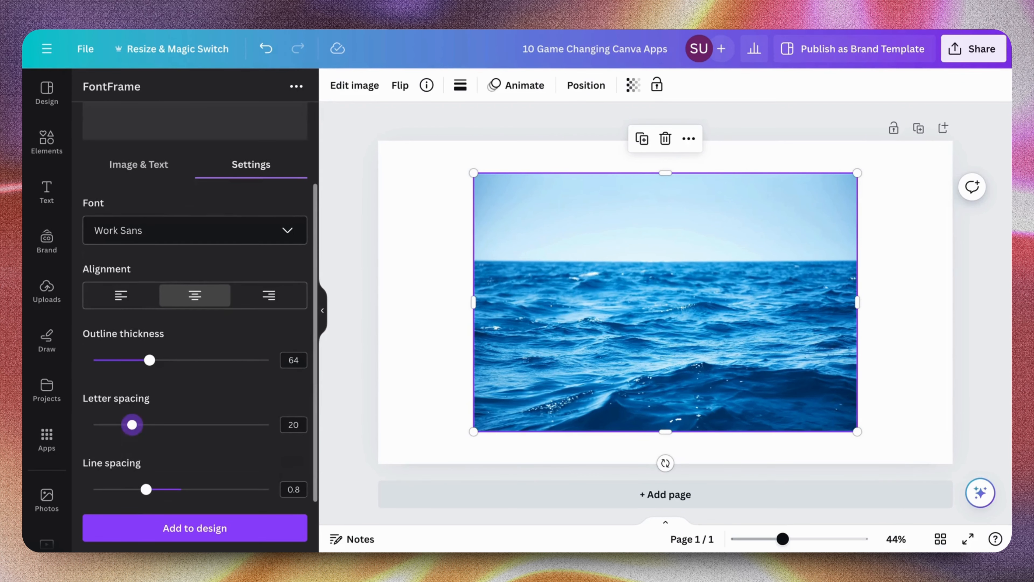
click(158, 537)
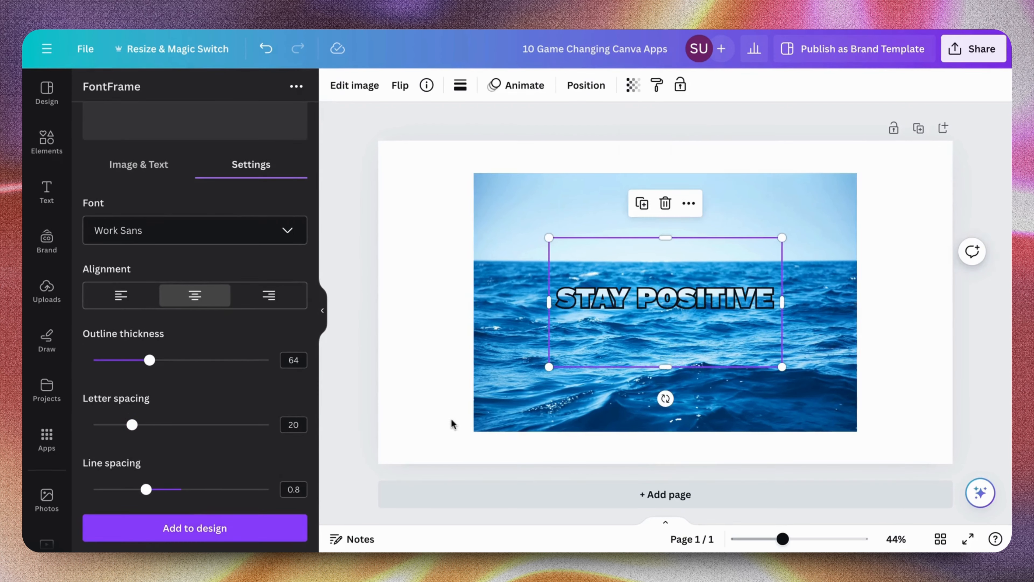
click(504, 354)
key(Delete)
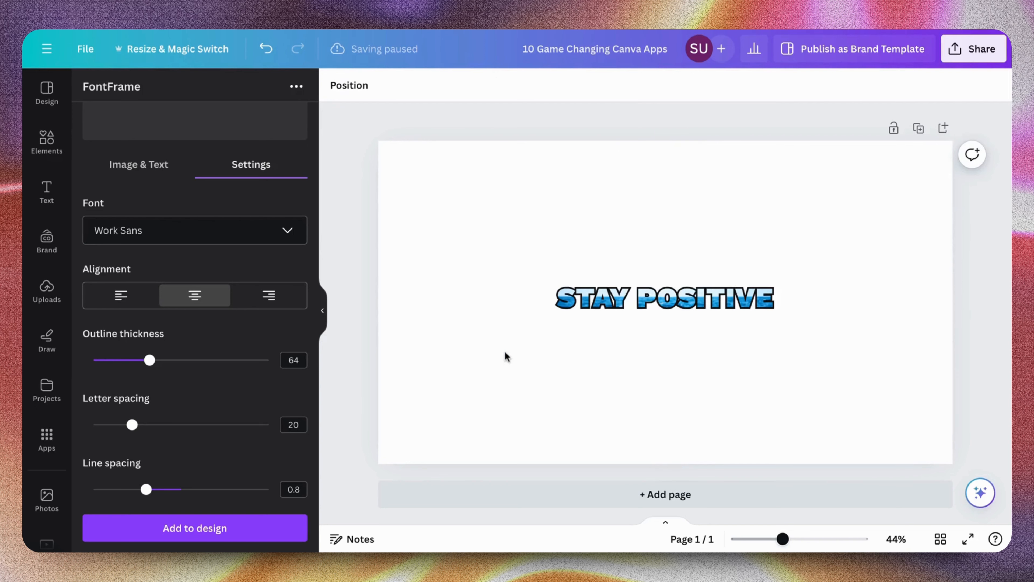
Enlarge the STAY POSITIVE lettering across most of the page and crop the empty space above and below the letters
click(551, 364)
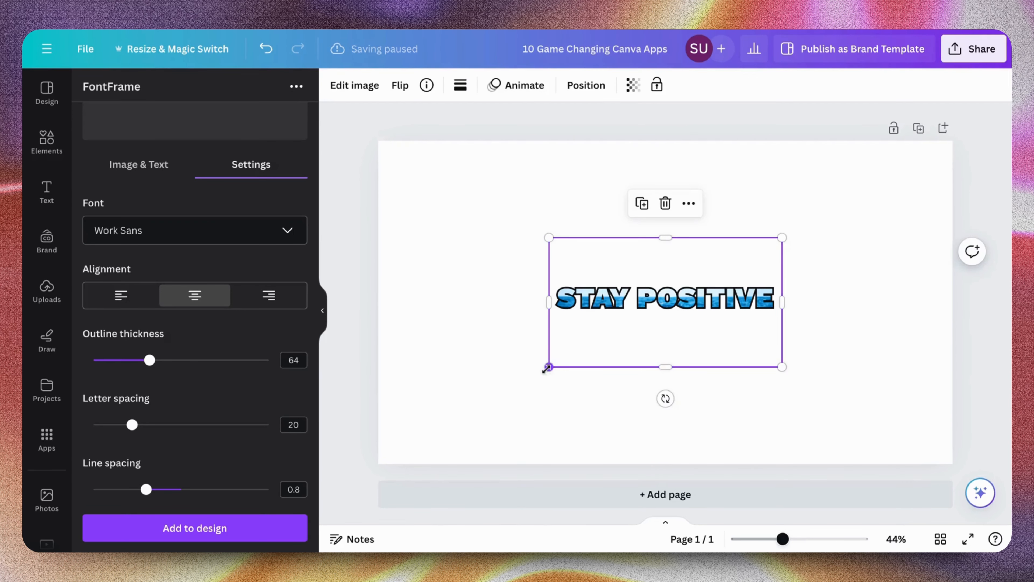
drag(548, 366, 350, 509)
drag(496, 422, 612, 363)
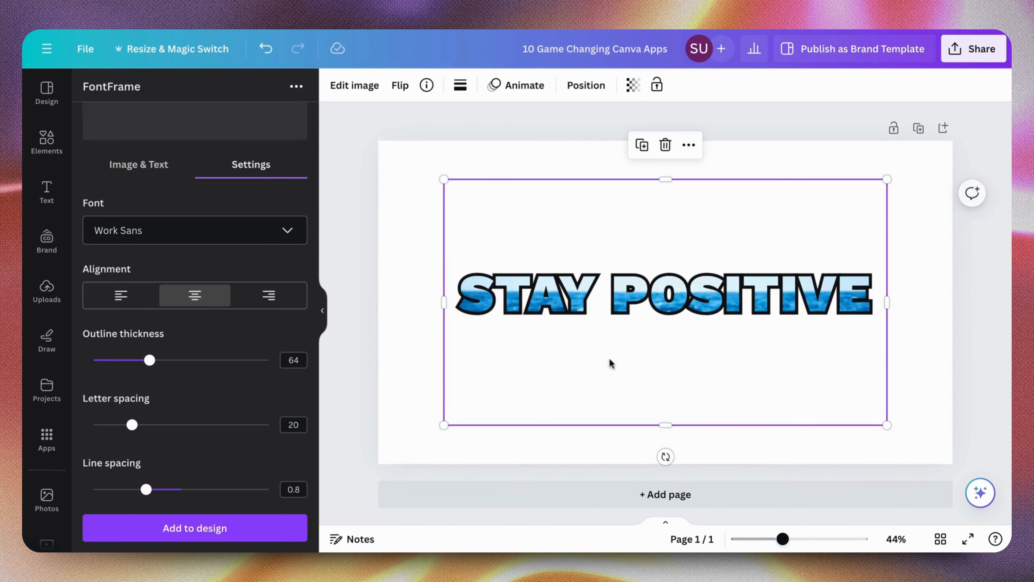
drag(671, 426, 678, 351)
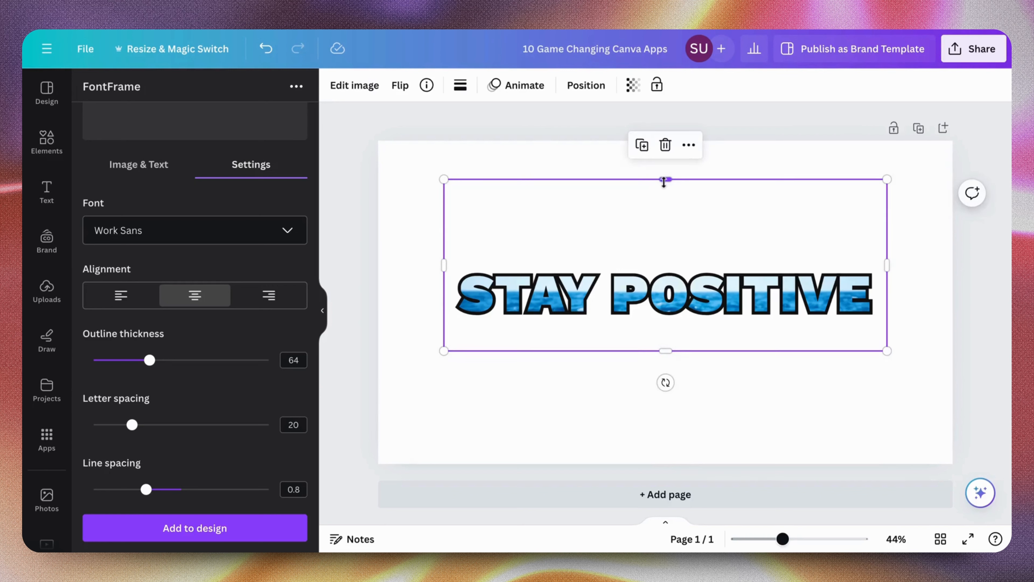
drag(664, 182, 665, 208)
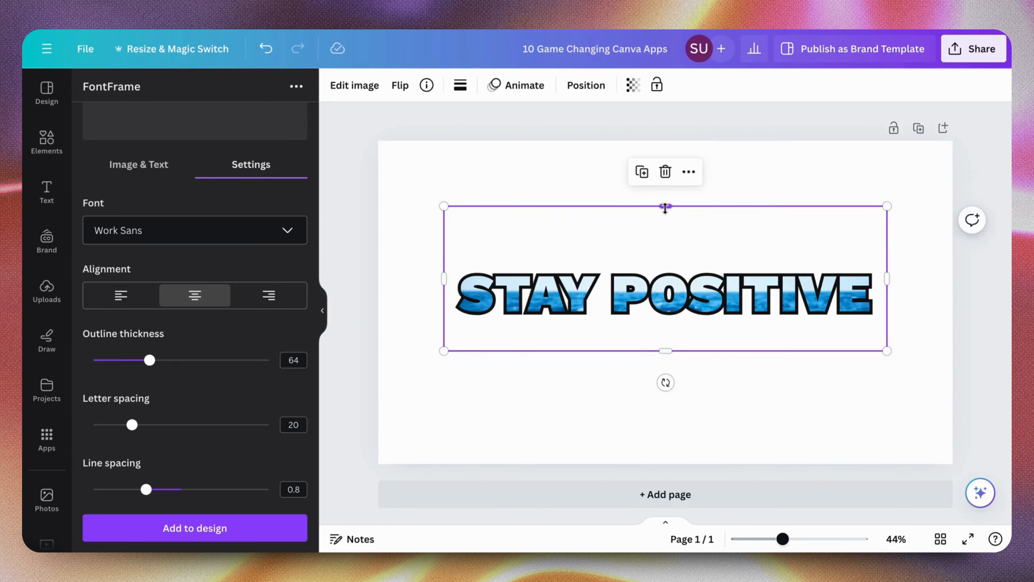
drag(665, 207, 665, 247)
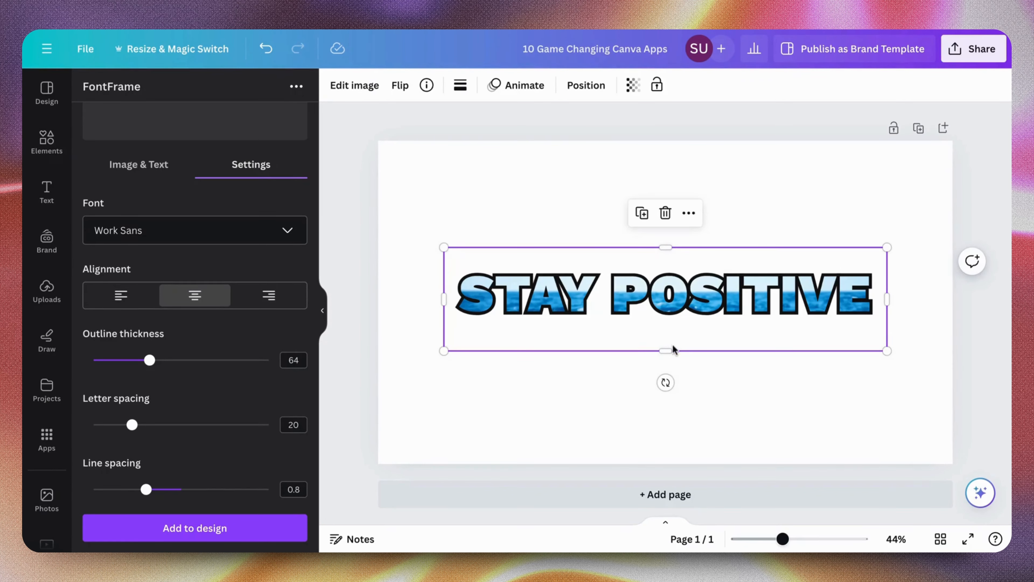
click(840, 377)
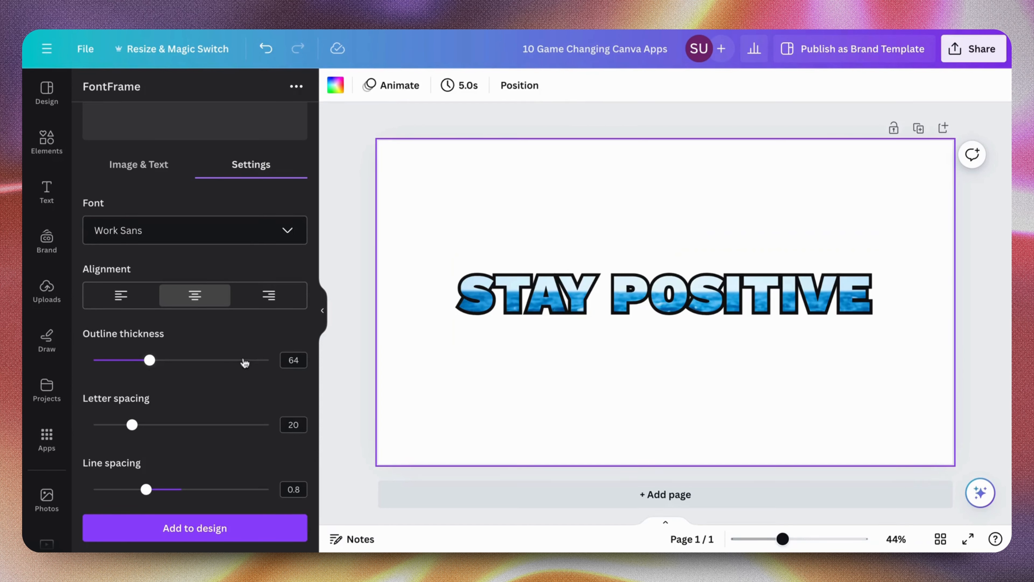
Reduce the FontFrame lettering's outline thickness to 12 and check the preview
scroll(222, 233, up, 3)
scroll(222, 231, down, 2)
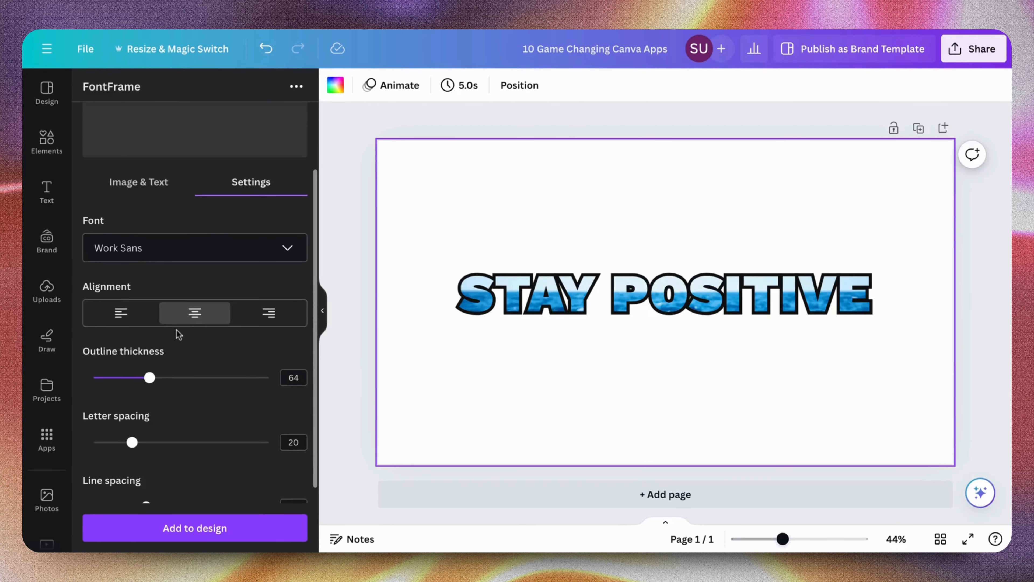
drag(148, 385, 103, 385)
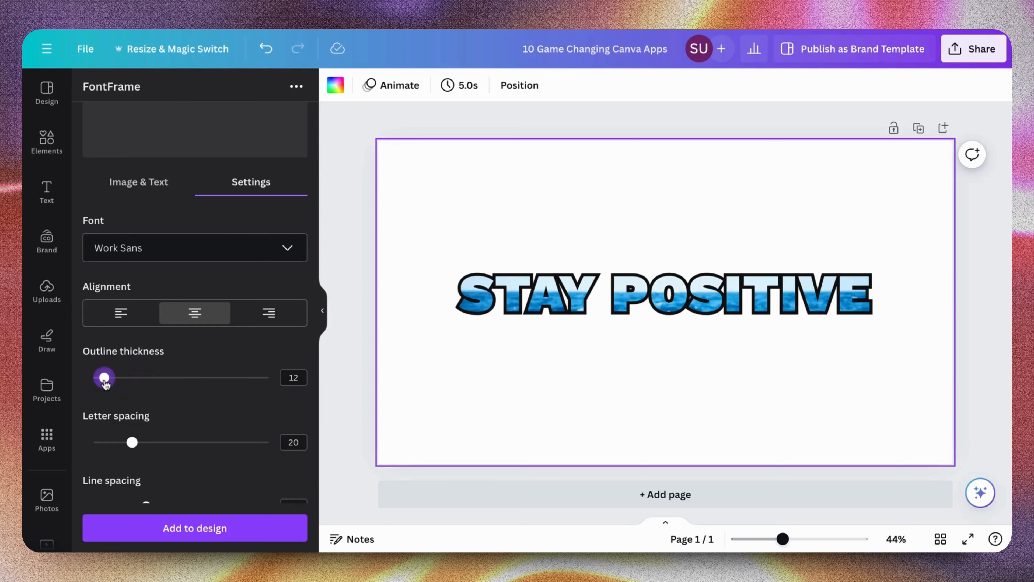
scroll(165, 268, up, 2)
scroll(166, 268, down, 3)
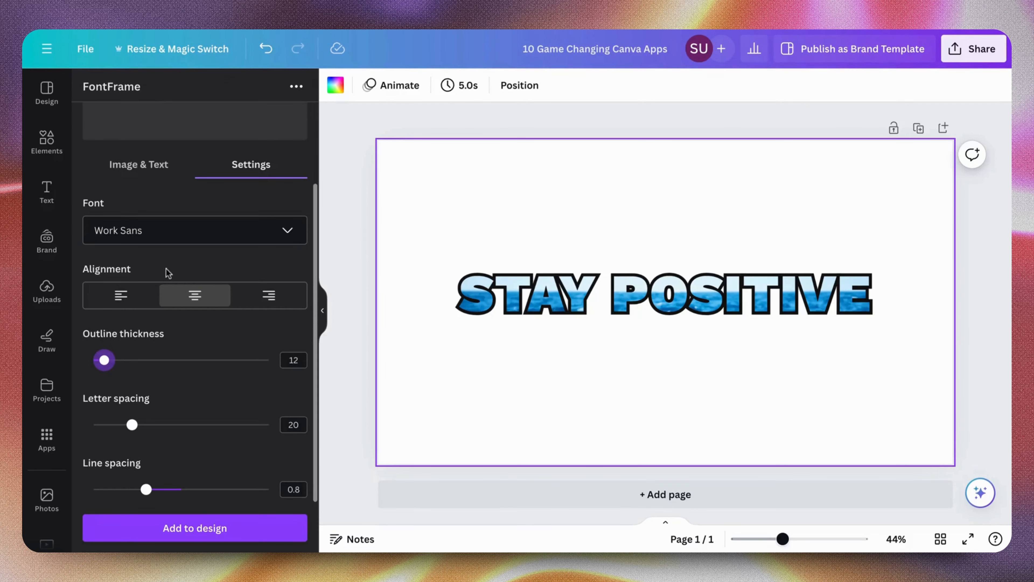
Add the thin-outlined lettering to the page and delete the earlier thick-outlined version
click(166, 539)
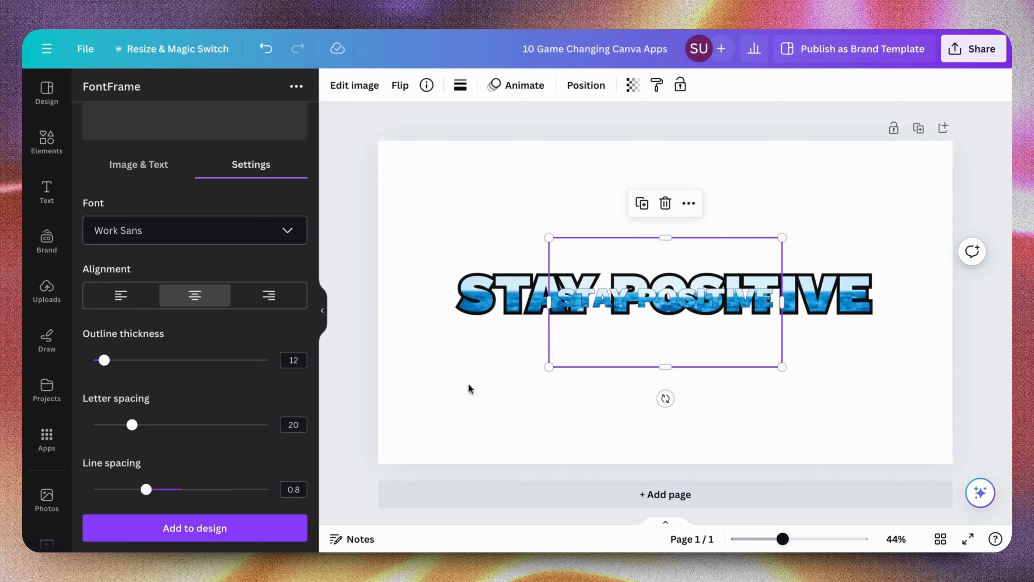
click(469, 333)
key(Delete)
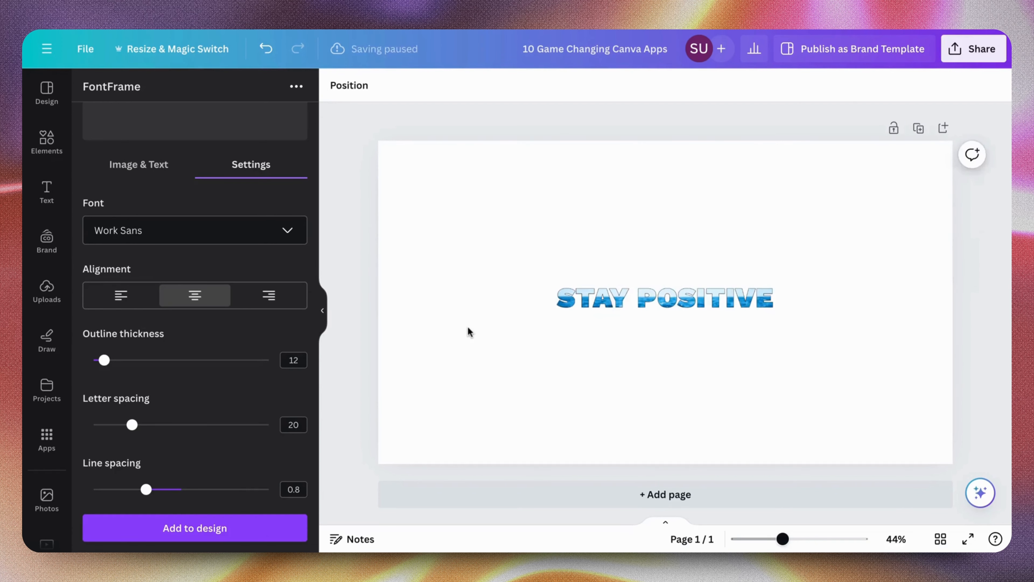
Crop the empty space above and below the thin-outlined lettering, enlarge it and reposition it on the page
click(614, 304)
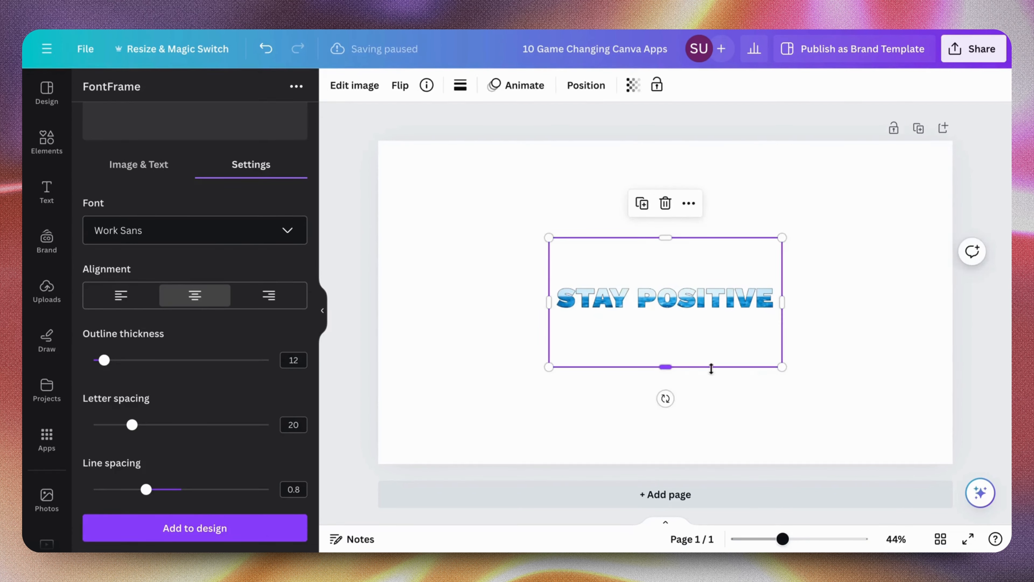
drag(711, 367, 731, 332)
drag(675, 237, 686, 268)
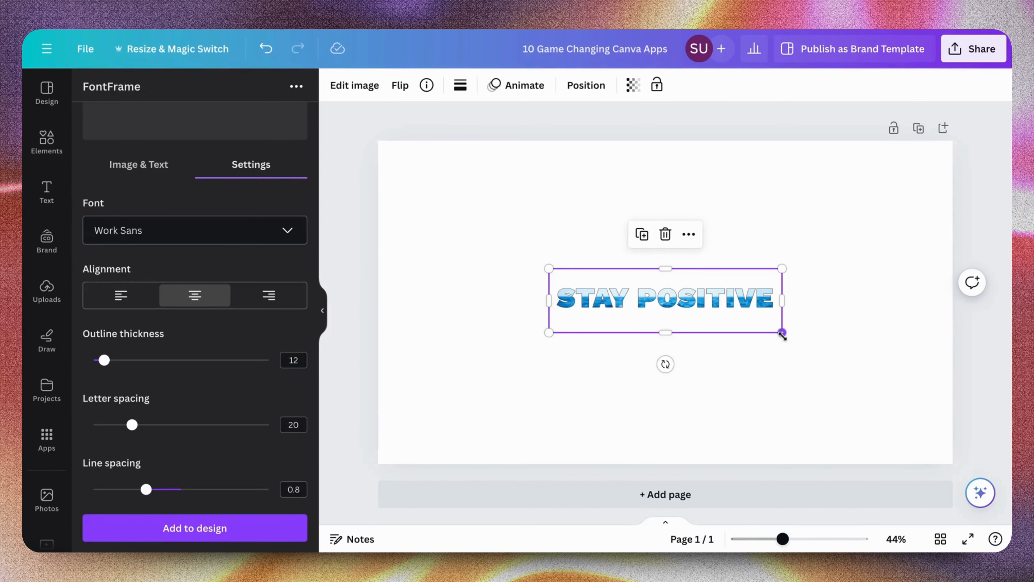
drag(784, 335, 936, 509)
drag(850, 351, 737, 337)
click(782, 206)
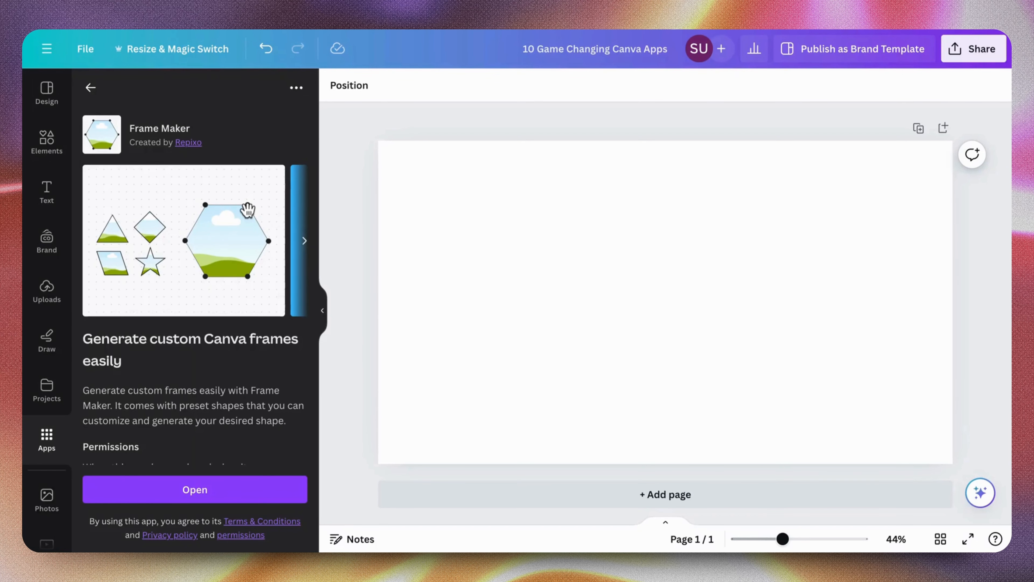
Open the Frame Maker app and choose the hexagon as the starting frame shape
scroll(247, 210, down, 1)
click(249, 489)
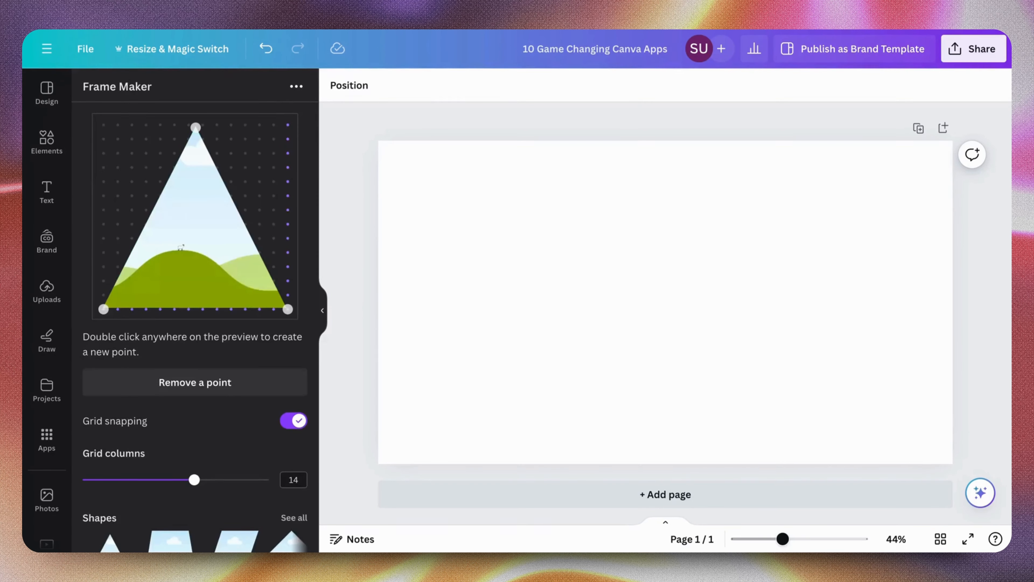
scroll(258, 238, down, 3)
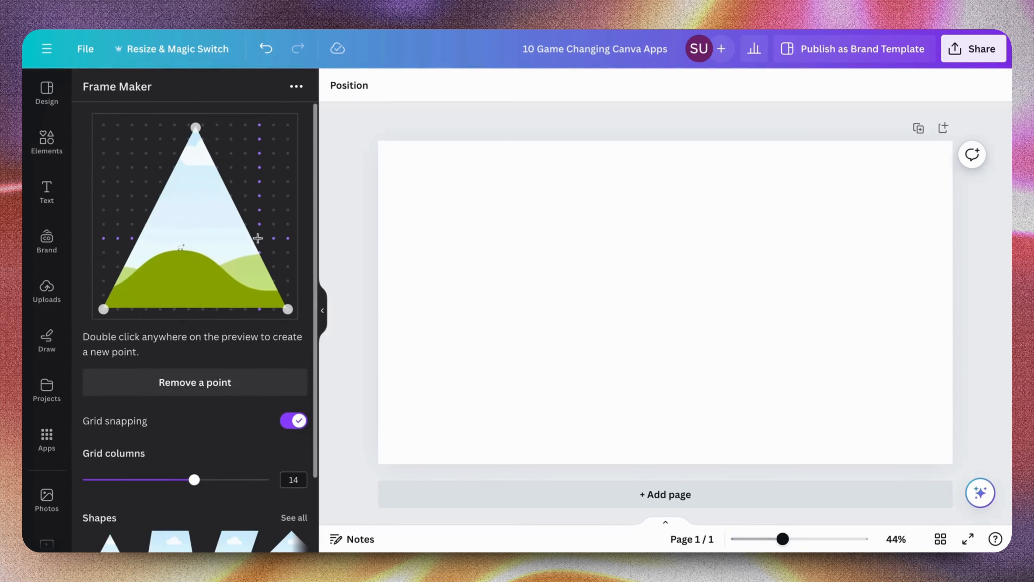
scroll(279, 451, right, 3)
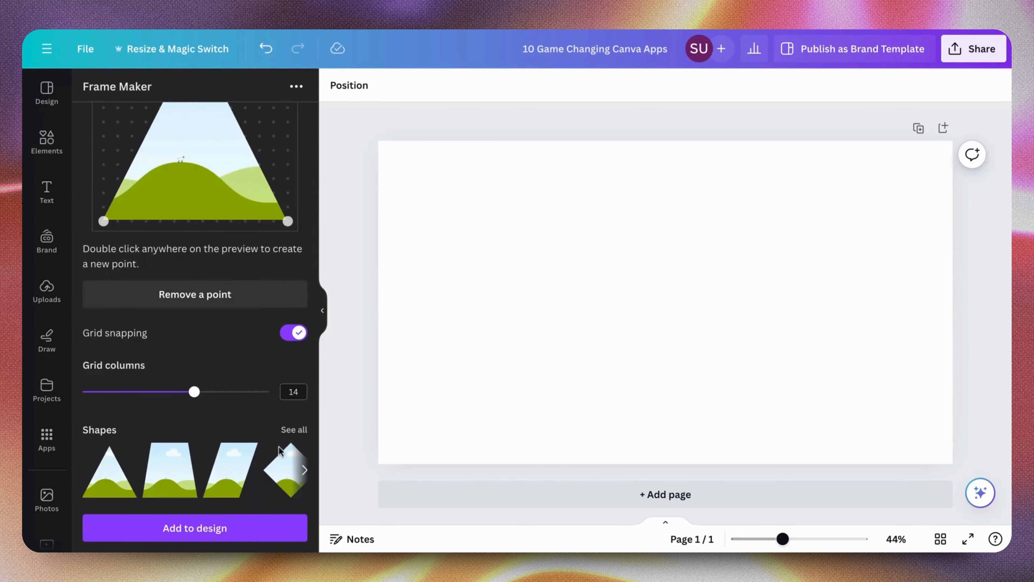
scroll(279, 450, right, 1)
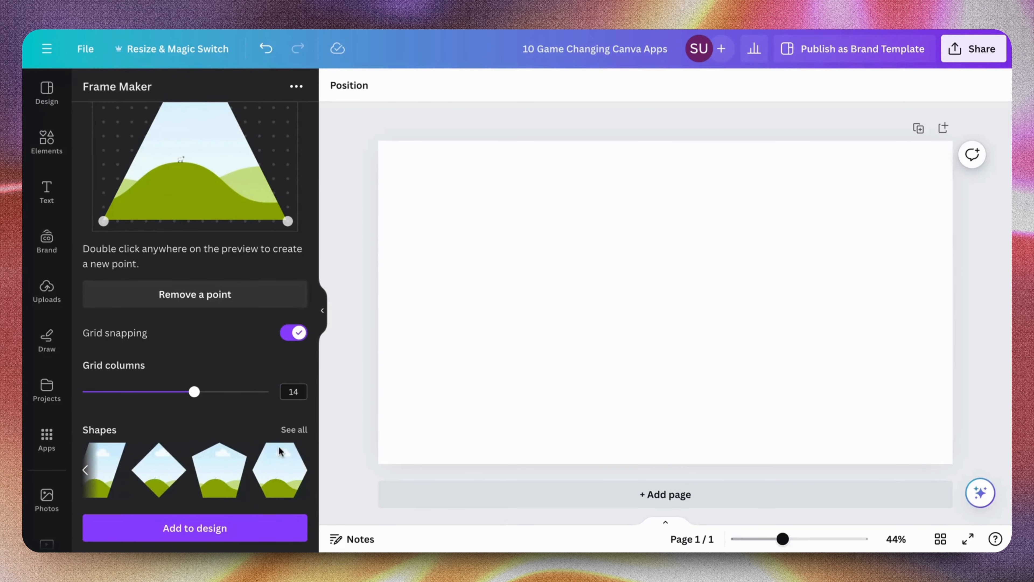
click(280, 470)
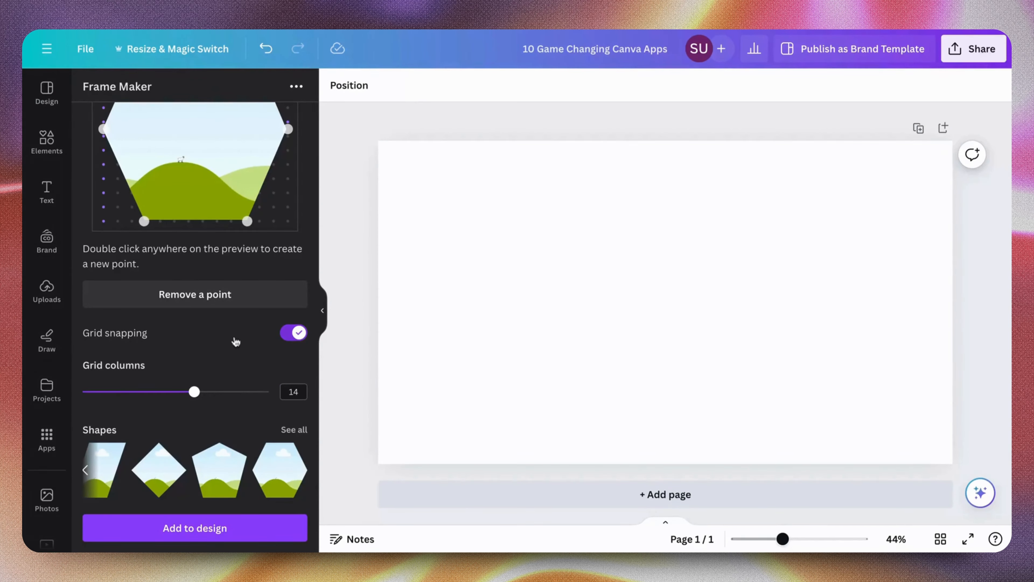
Reshape the hexagon frame by pulling its upper and lower corner points outward and lowering its left middle point slightly
scroll(233, 339, up, 2)
drag(145, 126, 104, 124)
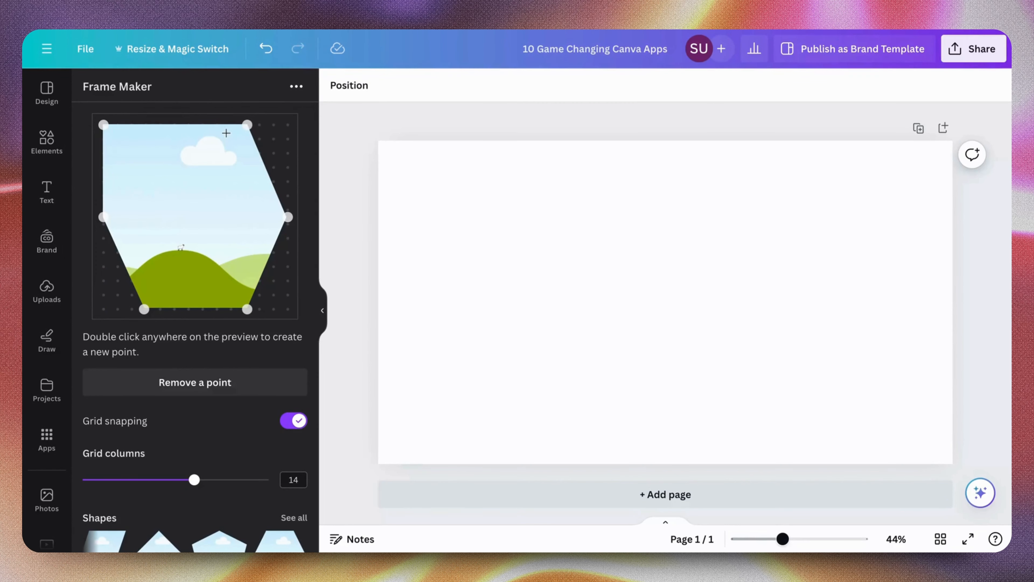
drag(247, 125, 288, 125)
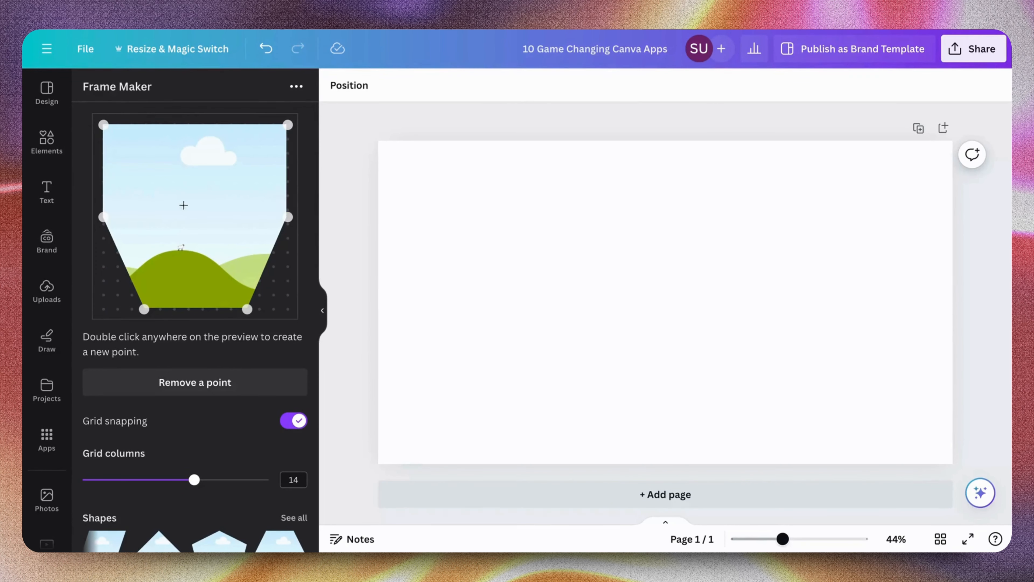
mouse_move(104, 218)
mouse_down()
mouse_move(104, 238)
mouse_move(103, 224)
mouse_up()
drag(247, 309, 259, 309)
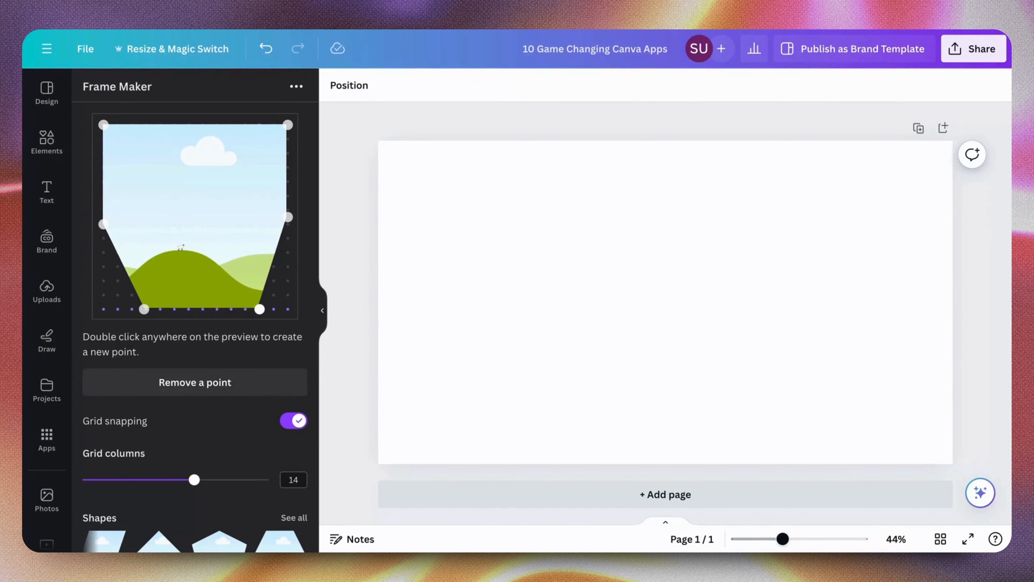
drag(144, 309, 117, 309)
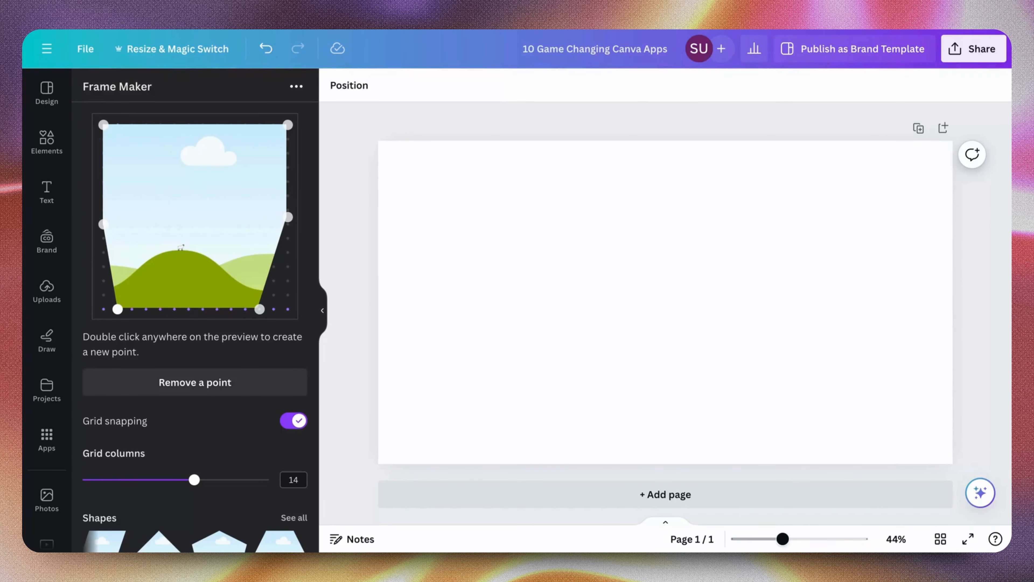
drag(259, 317, 281, 330)
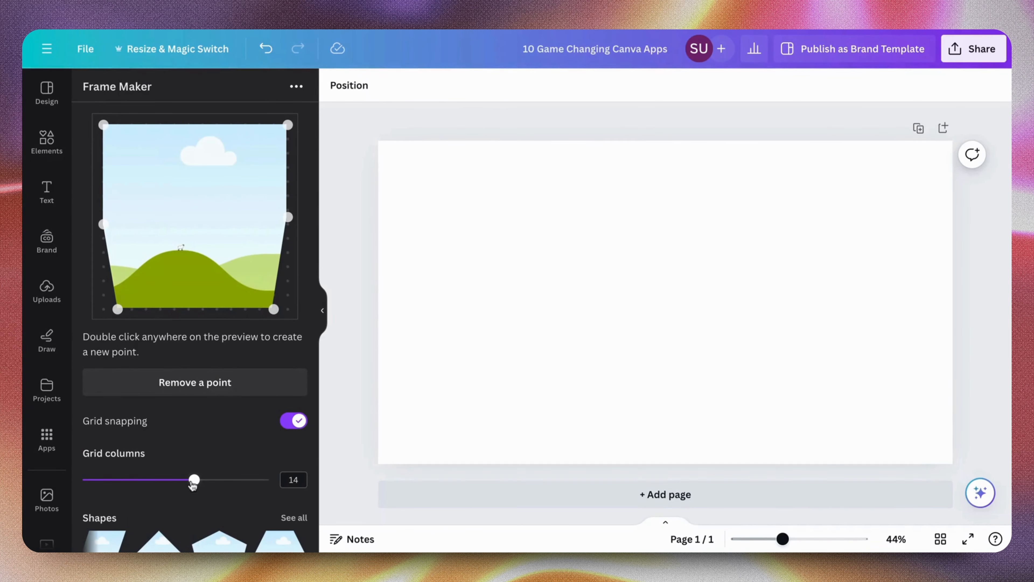
Reduce the Frame Maker grid columns to 5 and look over the frame preview and options
drag(194, 481, 83, 480)
scroll(181, 455, down, 2)
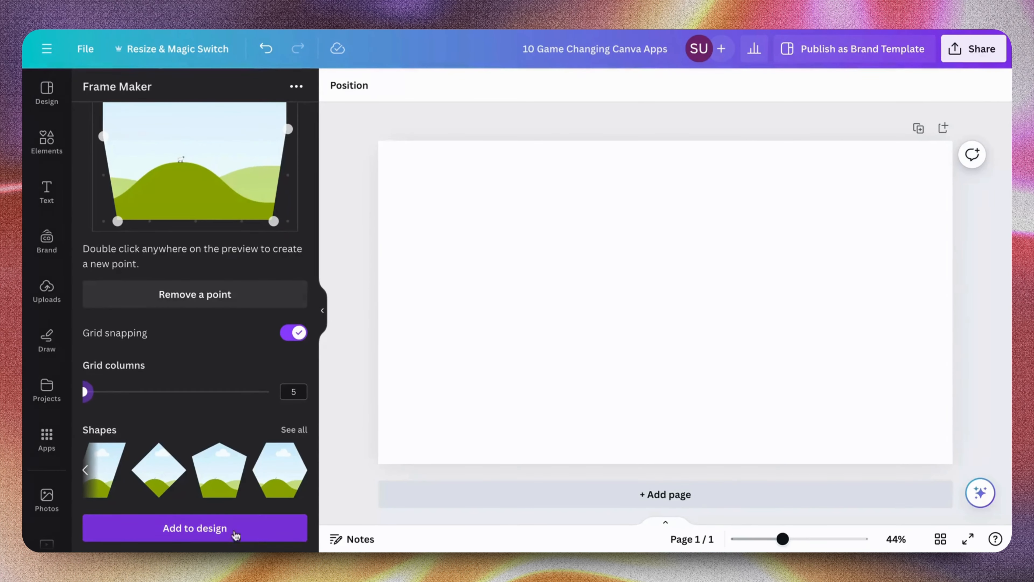
scroll(270, 331, up, 2)
scroll(271, 330, down, 2)
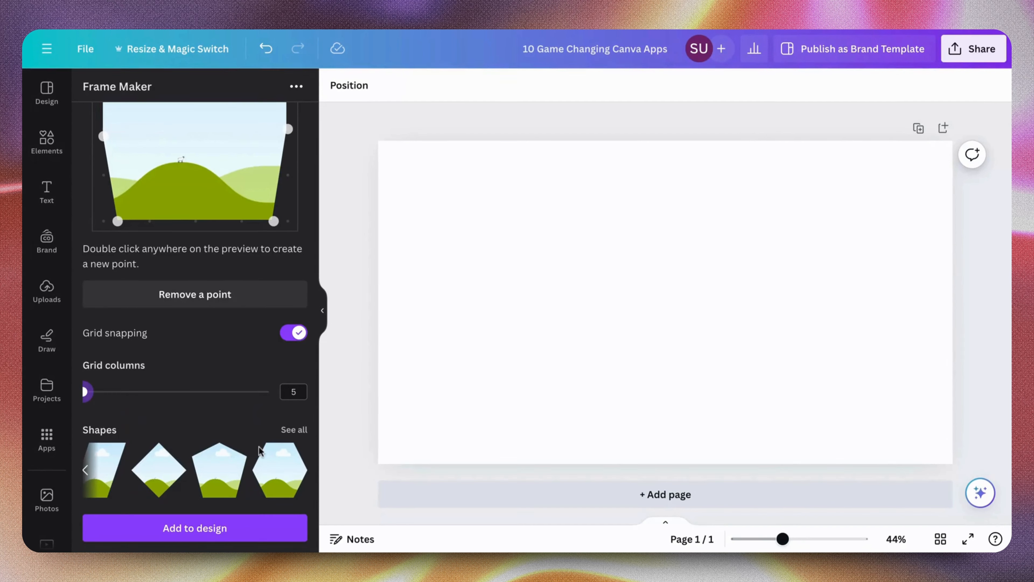
Turn off grid snapping in Frame Maker and add the reshaped hexagon frame to the page
scroll(260, 451, left, 3)
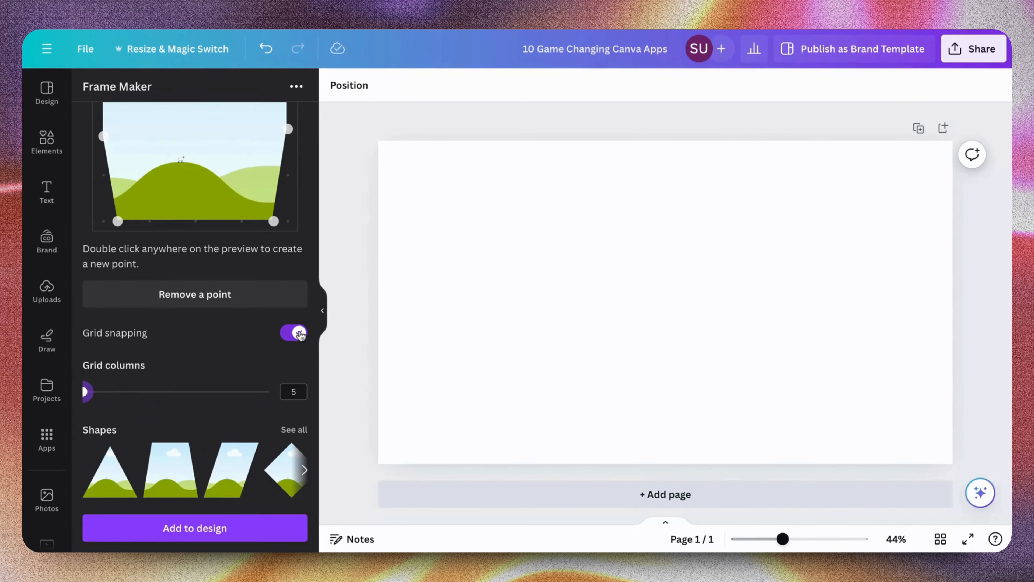
click(300, 333)
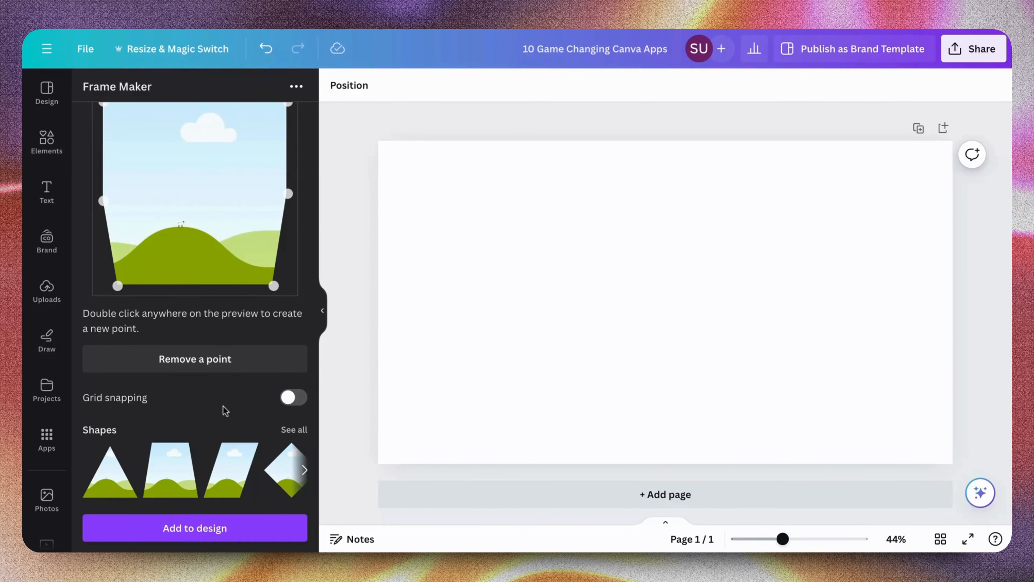
click(238, 527)
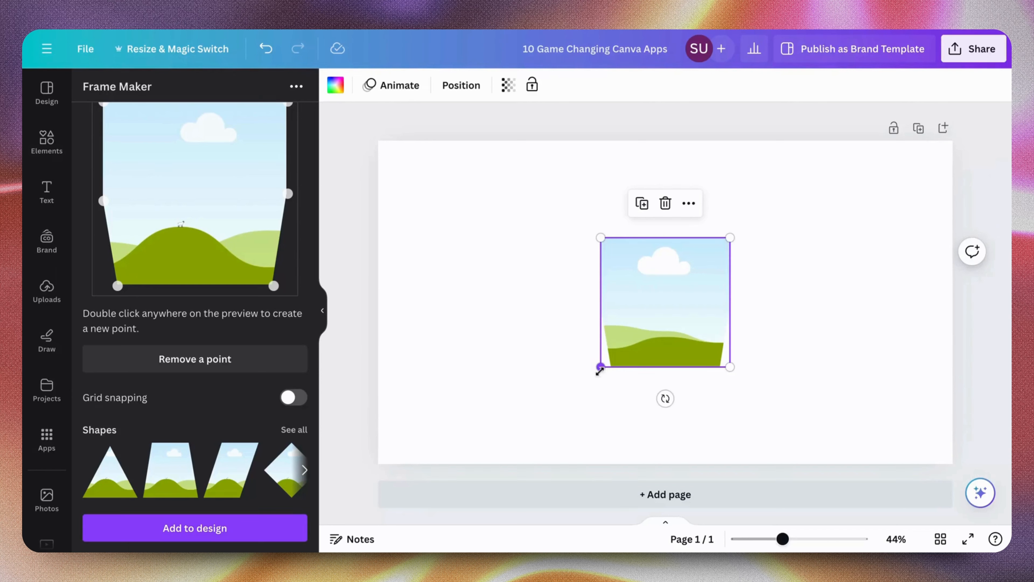
Enlarge the frame on the page until it nearly fills the page height and reposition it within the page
drag(600, 368, 465, 501)
drag(550, 427, 607, 343)
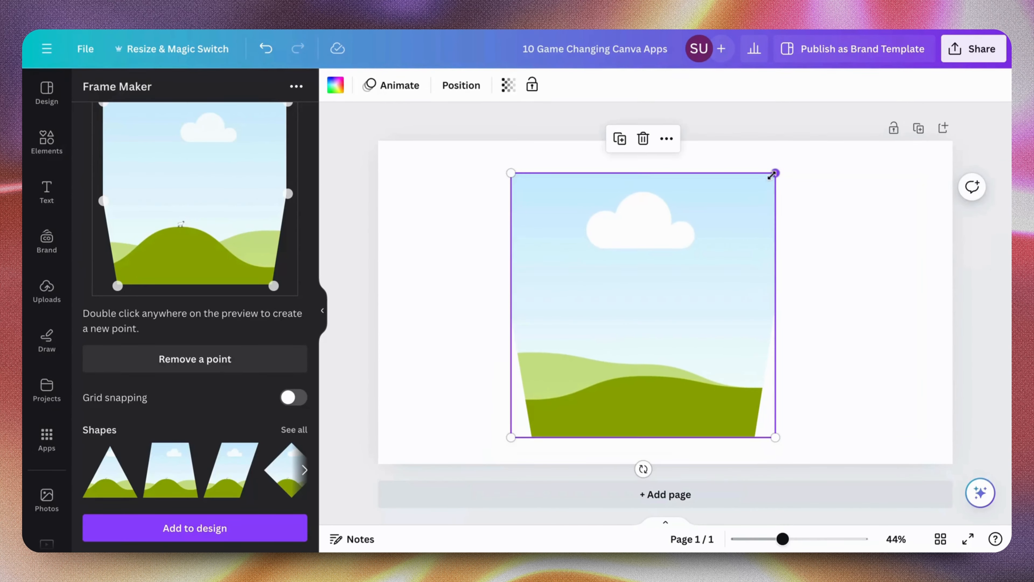
drag(774, 172, 793, 157)
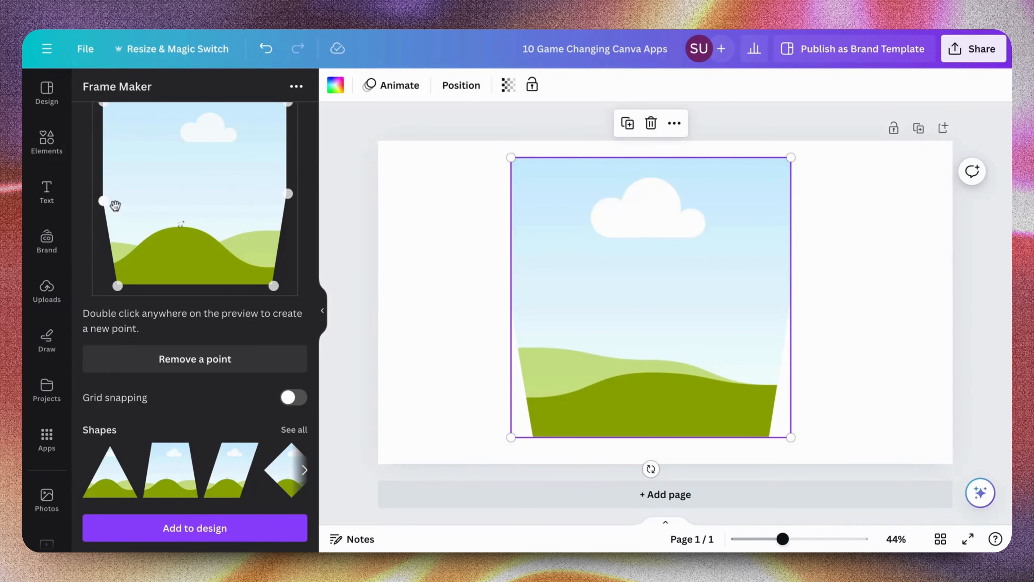
Pull the left middle point of the frame preview outward and switch the starting shape to the trapezoid
drag(104, 200, 81, 206)
click(161, 484)
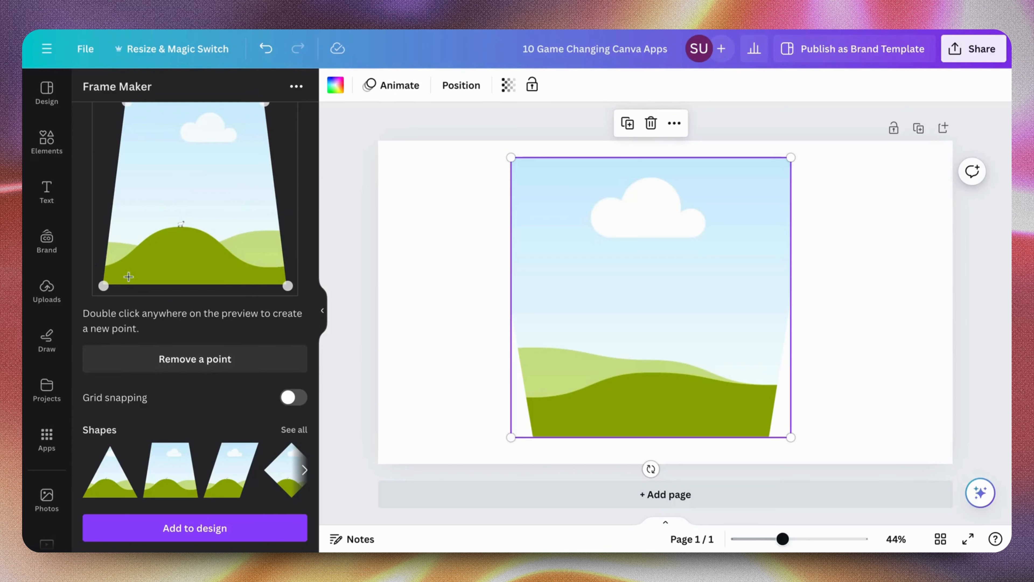
mouse_move(104, 285)
mouse_down()
mouse_move(124, 277)
mouse_move(103, 286)
mouse_up()
Show all the available frame shapes and choose the triangle as the starting shape
scroll(206, 468, right, 2)
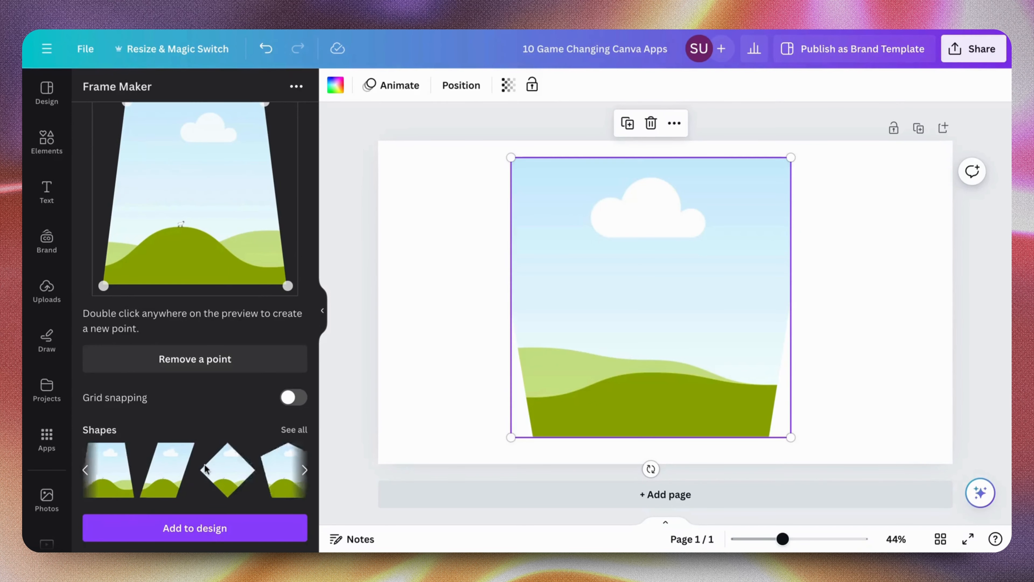
click(296, 430)
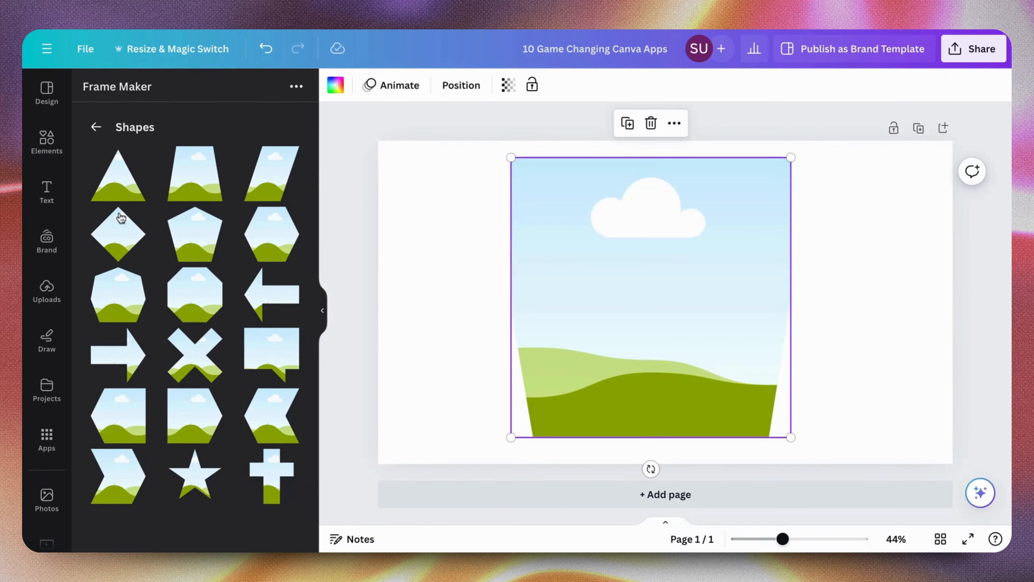
click(127, 173)
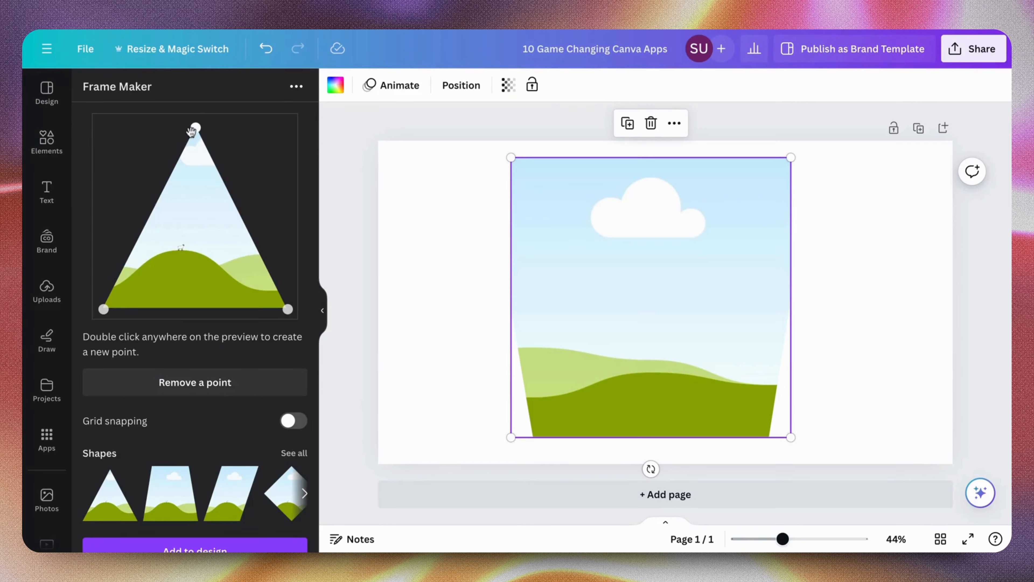
Reshape the triangle by lowering its apex slightly and moving its lower left corner to below the apex and slightly up
drag(195, 128, 191, 154)
drag(104, 308, 194, 309)
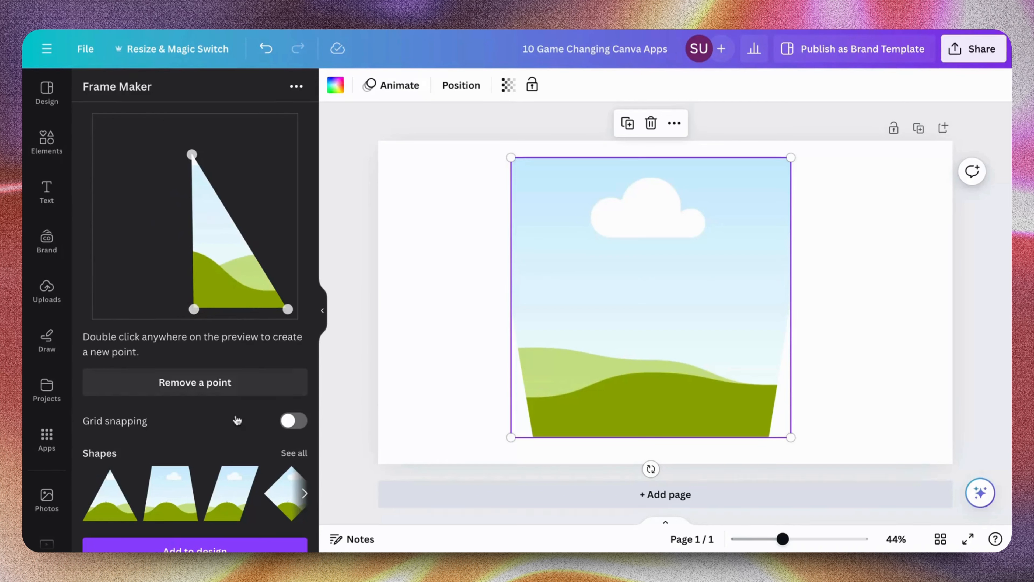
scroll(222, 385, down, 1)
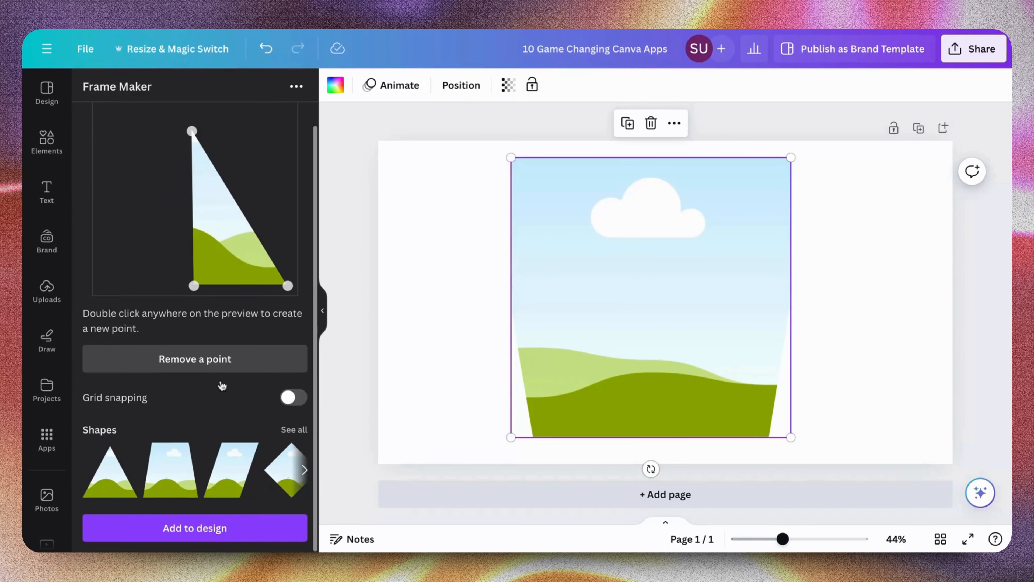
click(220, 366)
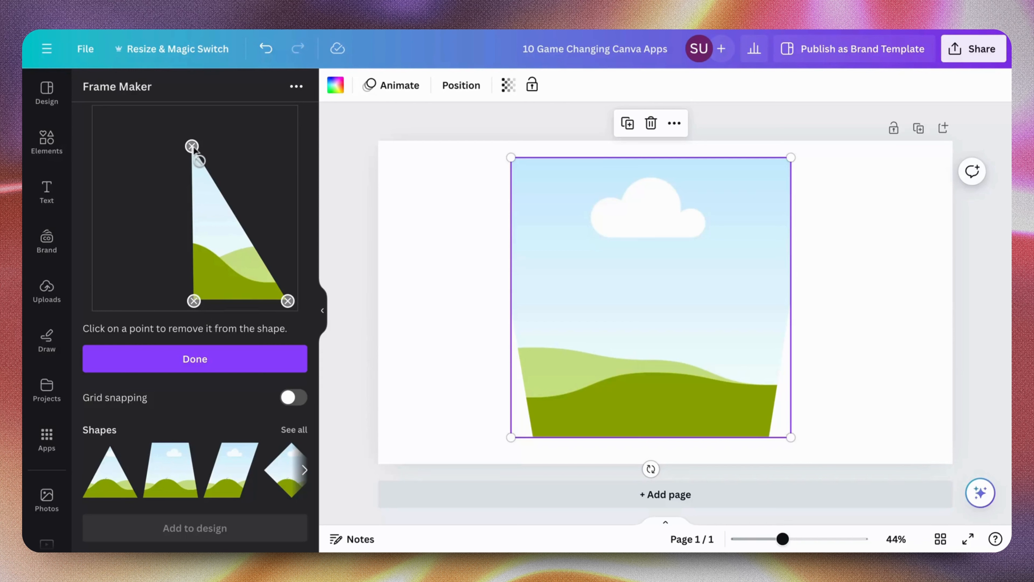
click(223, 360)
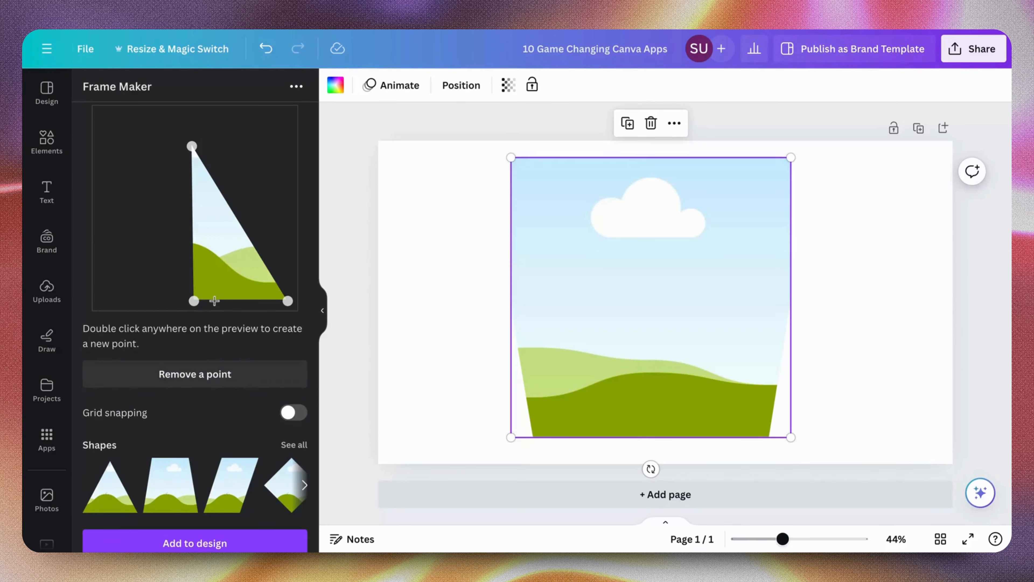
drag(195, 301, 192, 273)
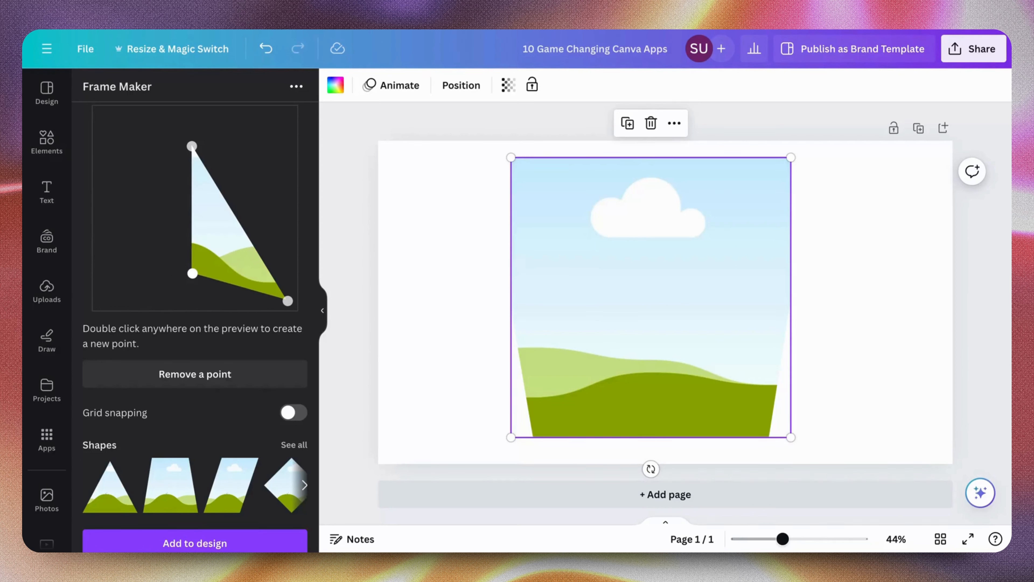
Add the reshaped triangle frame to the page and delete the large hexagon-based frame
scroll(221, 407, down, 1)
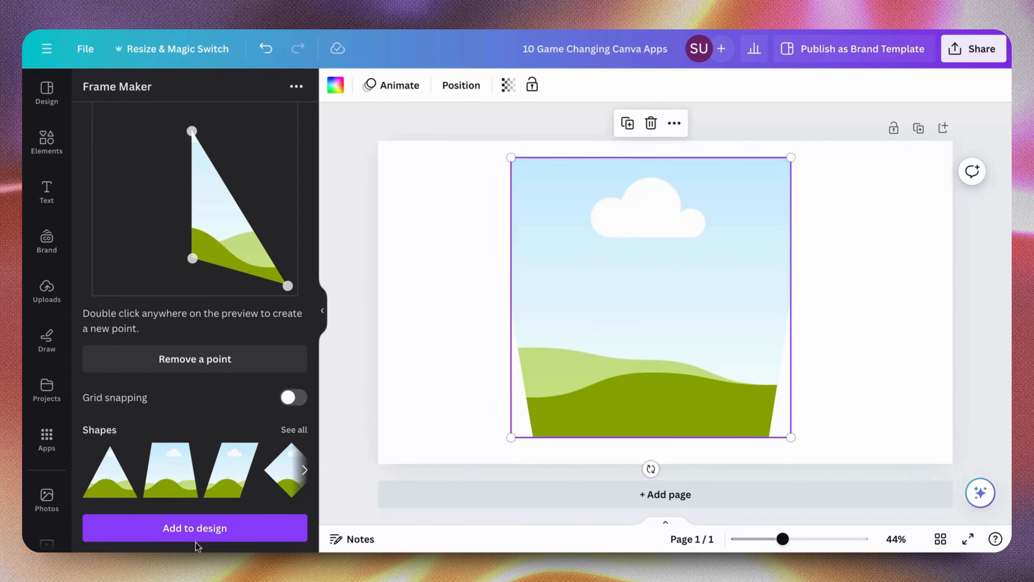
click(194, 528)
click(556, 362)
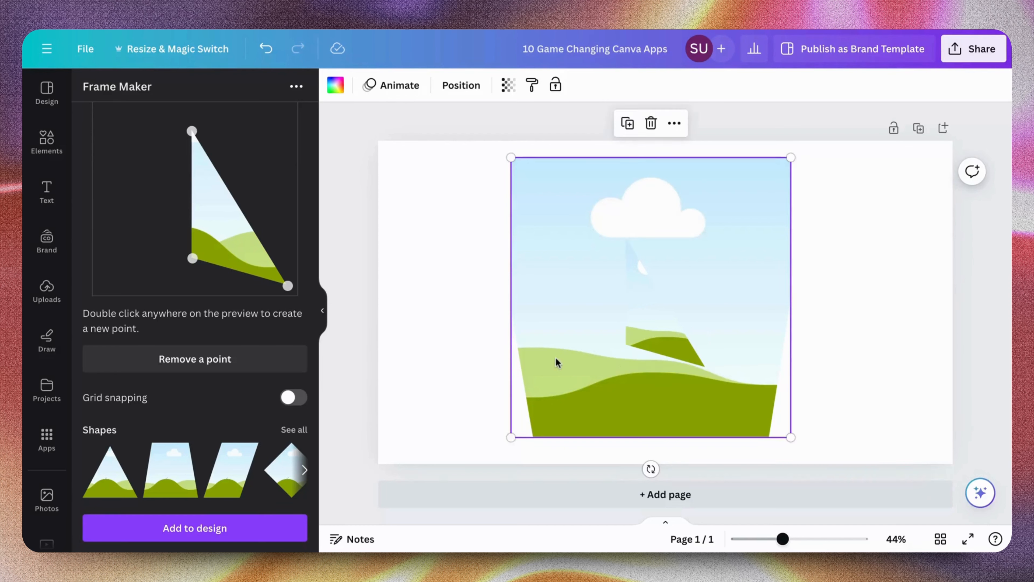
key(Delete)
Enlarge the triangle frame and move it up on the page
click(642, 331)
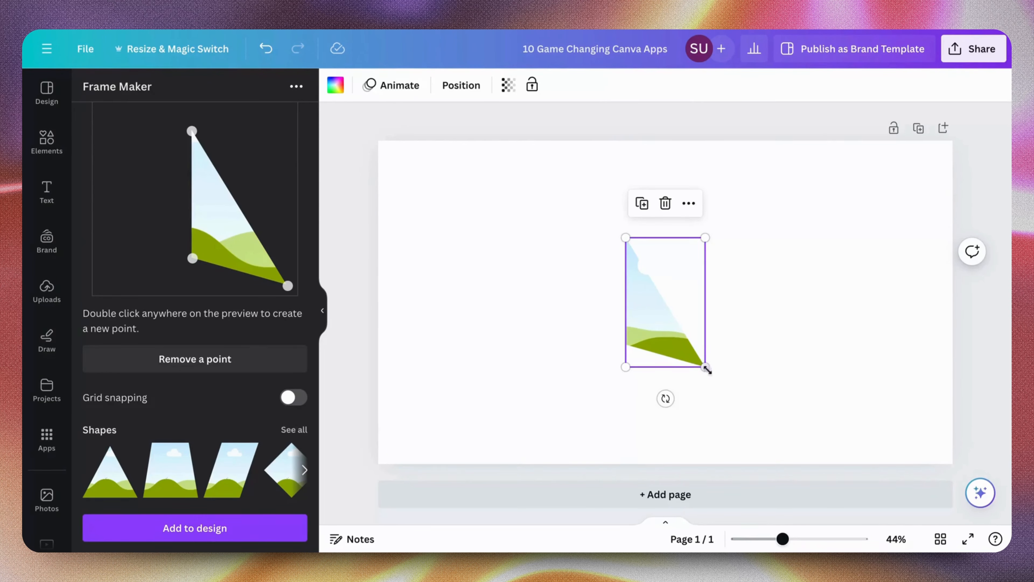
drag(701, 366, 856, 452)
drag(769, 430, 751, 340)
click(829, 360)
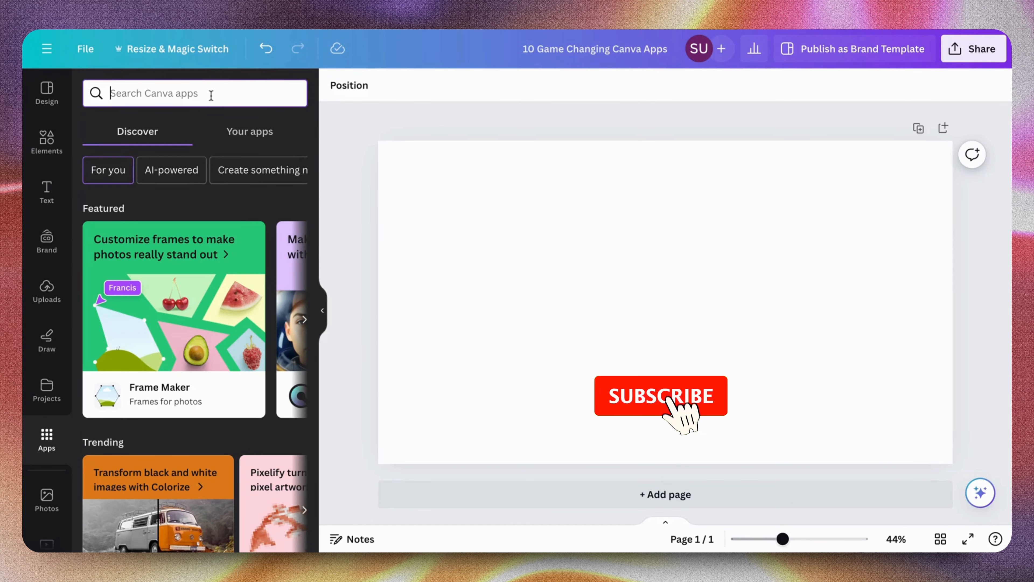
Search the Canva apps for "type", choose TypeGradient and open it
text(type)
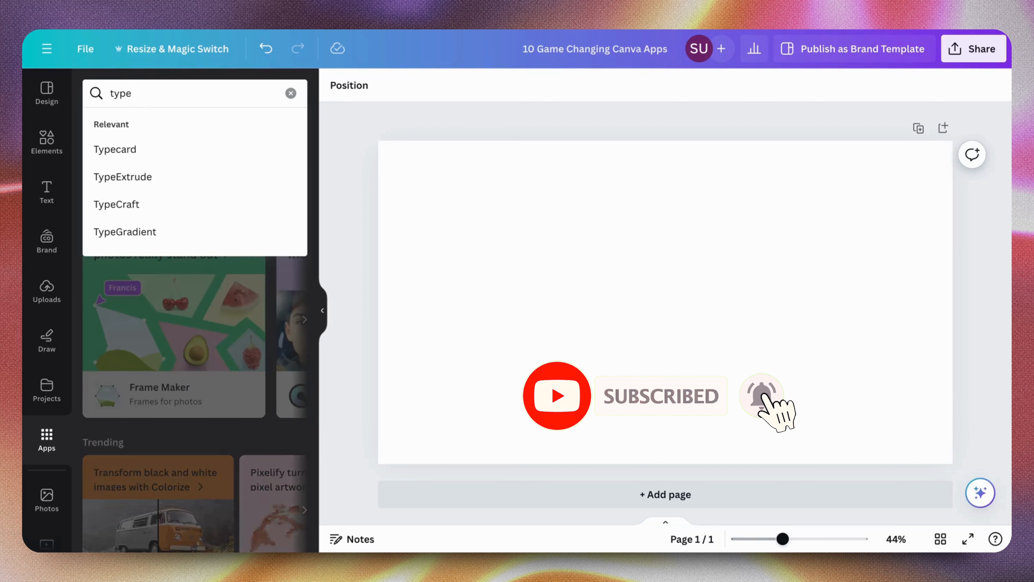
click(105, 239)
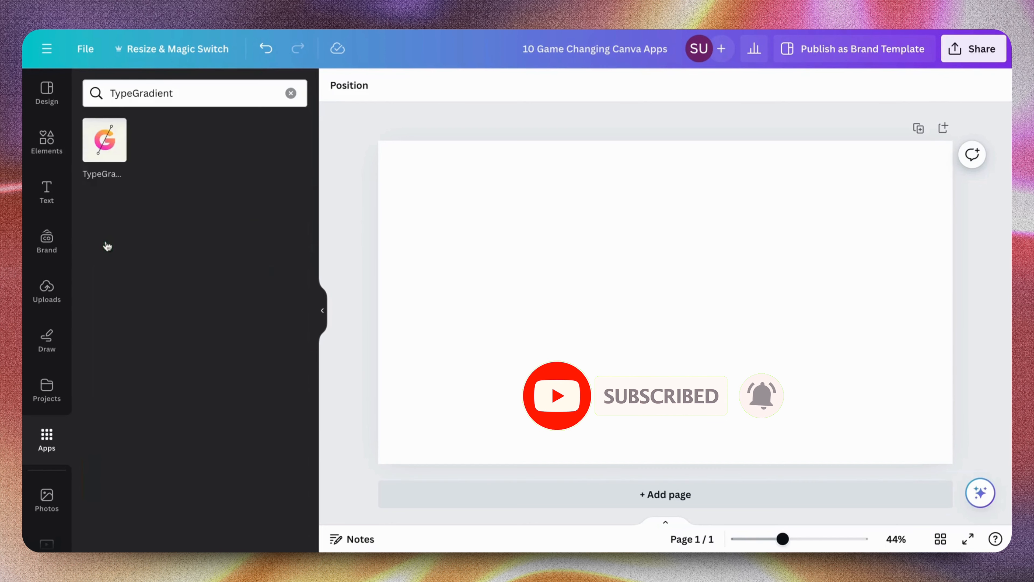
click(101, 156)
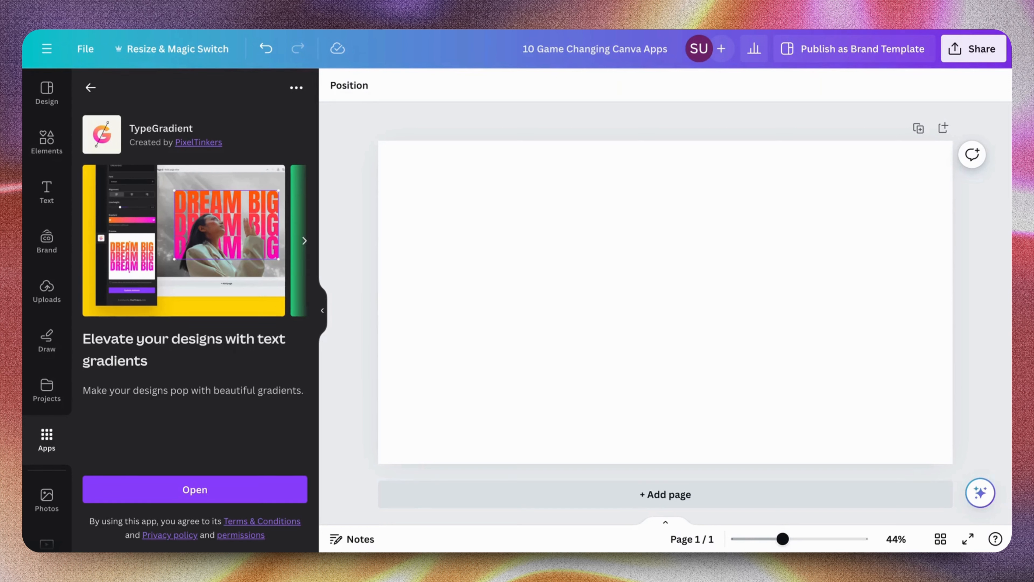
click(258, 491)
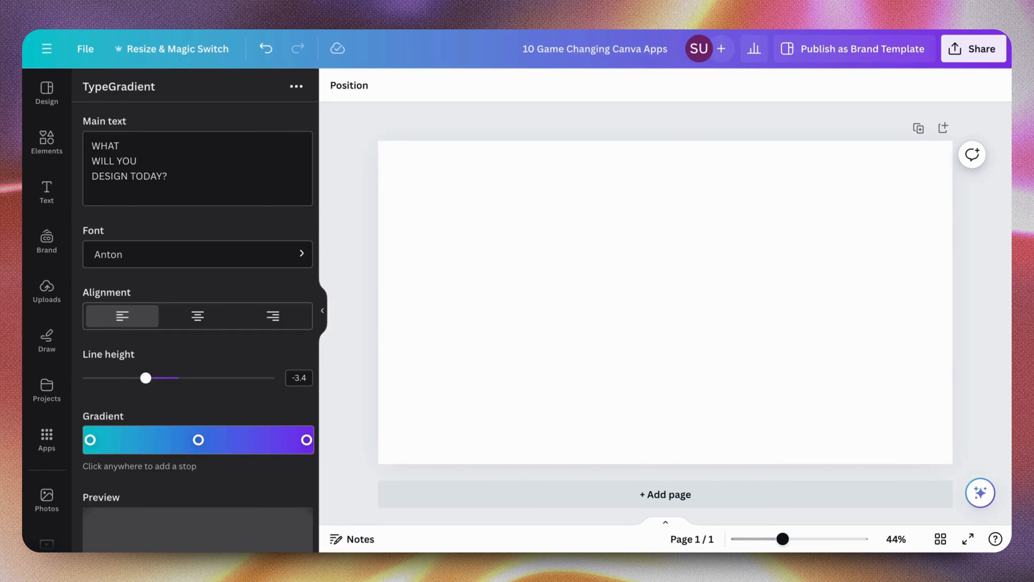
Look over the TypeGradient settings and replace the main text with "I LOVE CANVA"
scroll(234, 176, down, 4)
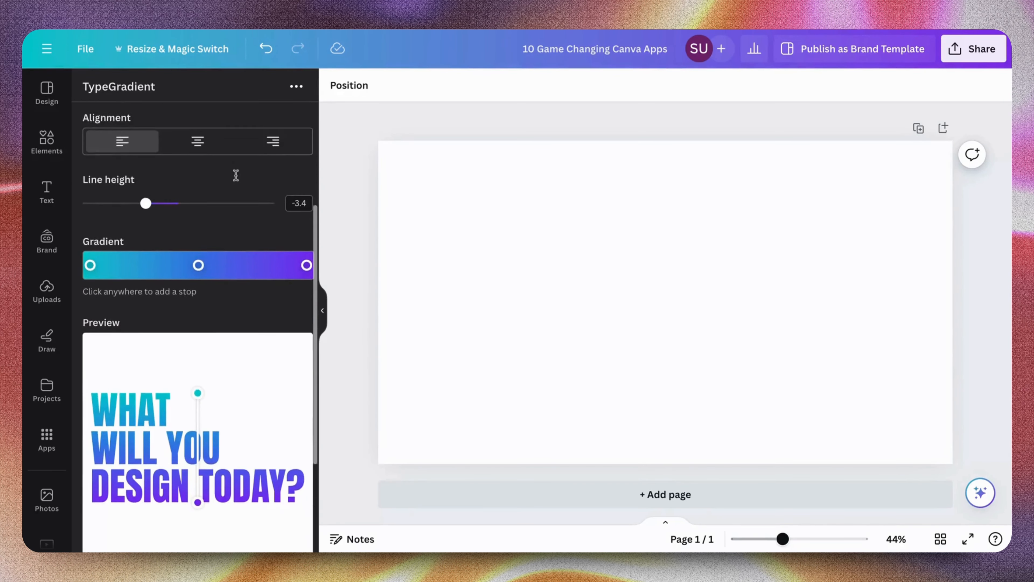
scroll(235, 175, down, 4)
scroll(233, 171, up, 8)
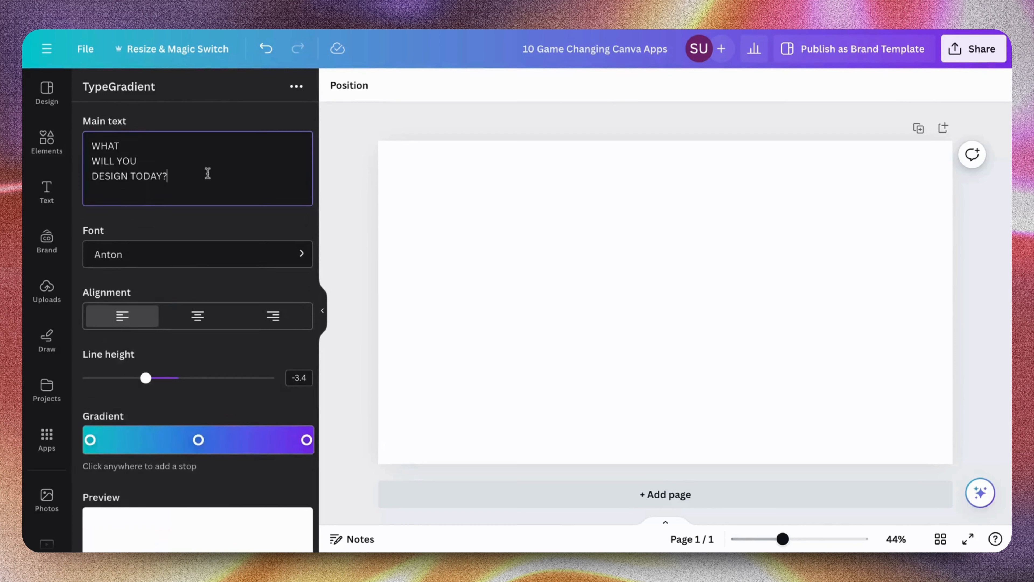
drag(208, 173, 93, 133)
text(I)
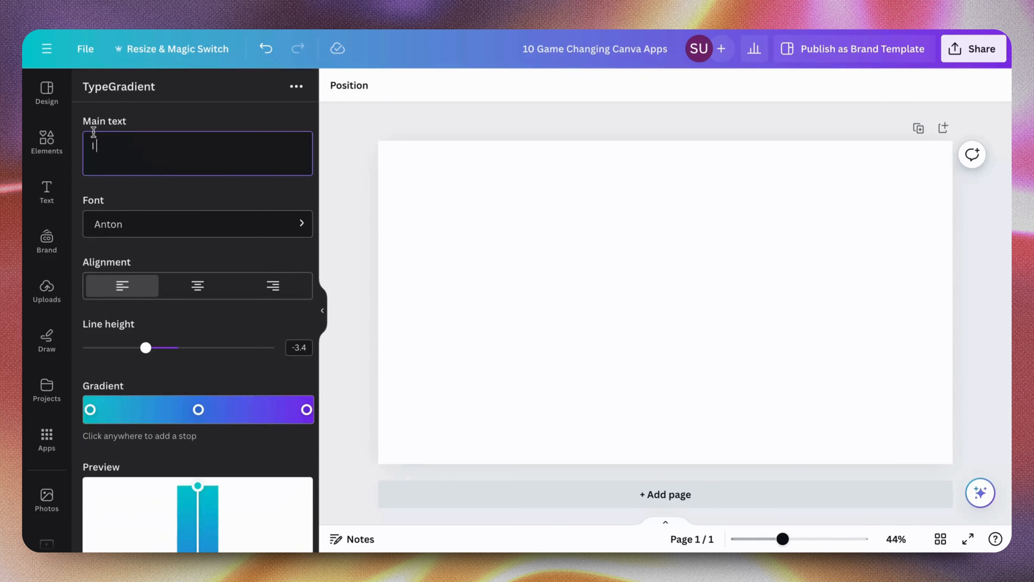
text( love c)
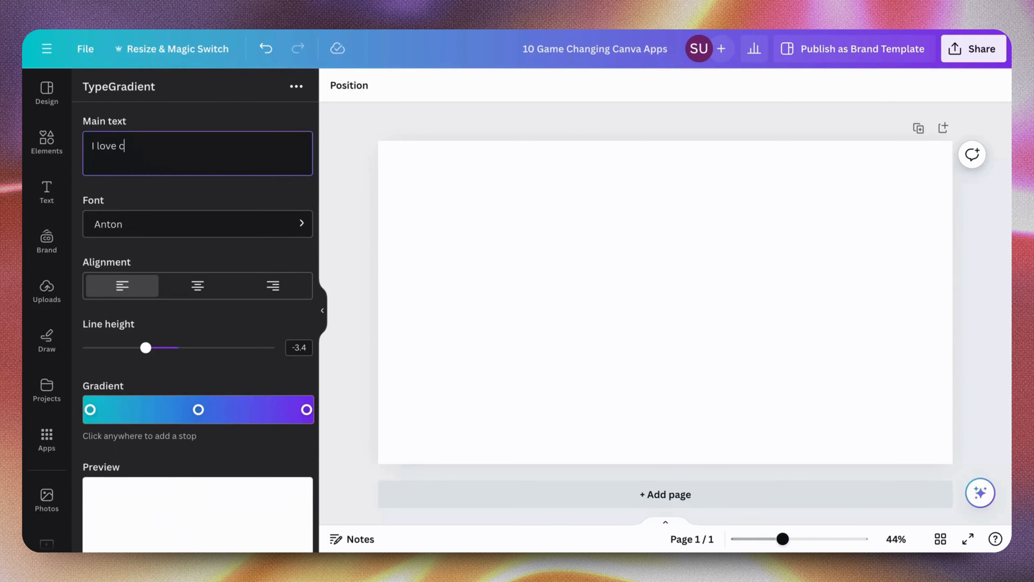
text(a)
key(BackSpace)
key(BackSpace)
key(BackSpace)
key(BackSpace)
key(BackSpace)
key(BackSpace)
key(BackSpace)
key(BackSpace)
key(BackSpace)
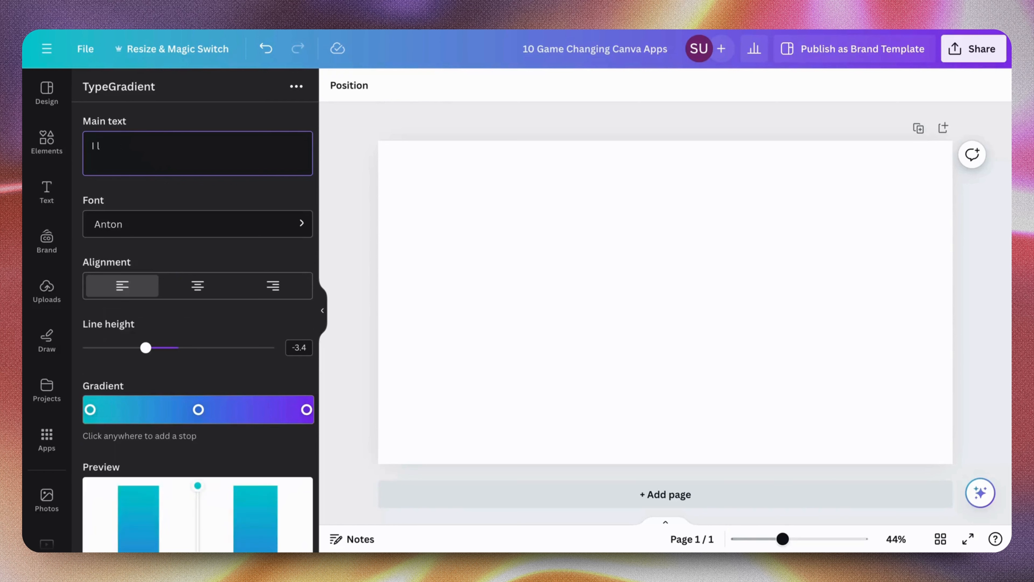
text(I LOVE CANVA)
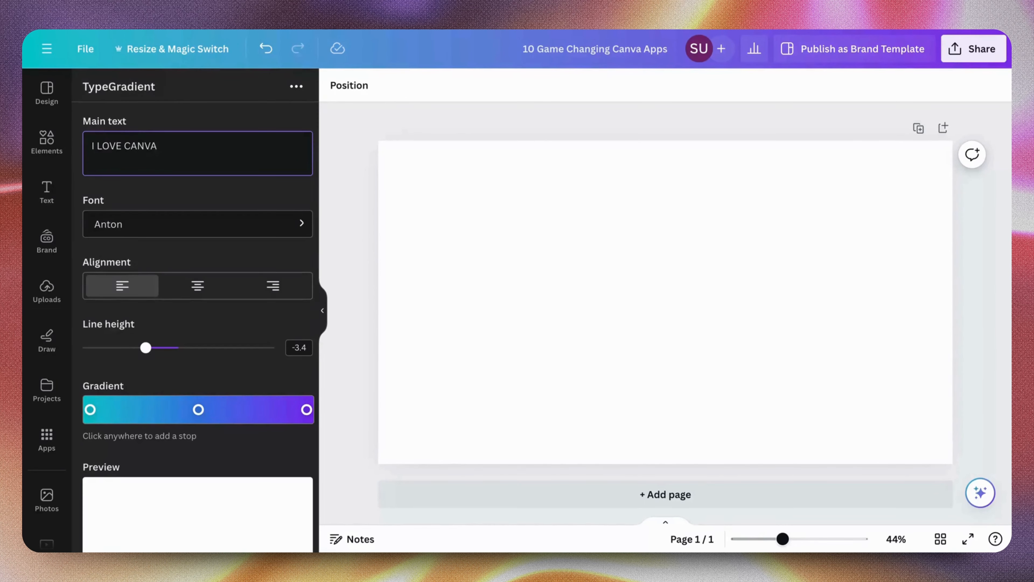
Add a gradient stop between the teal and blue stops and set its colour to pink #ff09e6
scroll(198, 306, down, 6)
scroll(198, 305, up, 3)
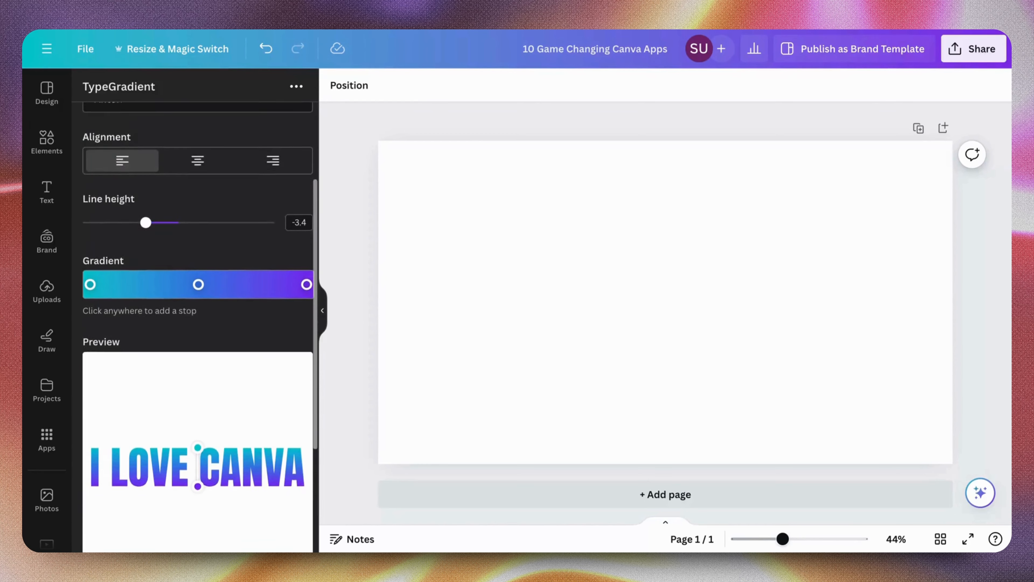
scroll(197, 306, up, 2)
scroll(198, 305, down, 2)
scroll(197, 306, up, 2)
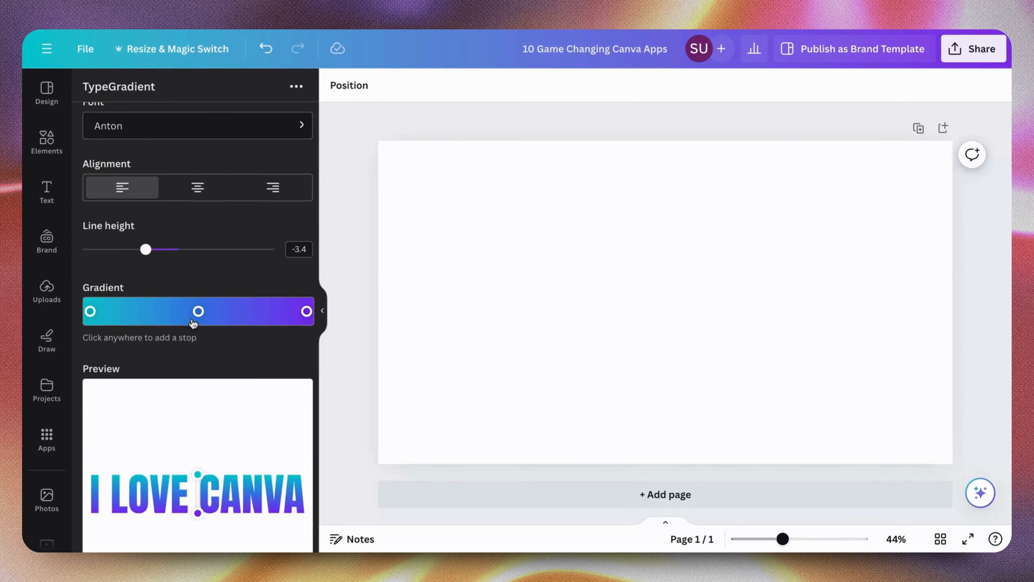
click(143, 318)
scroll(163, 314, down, 3)
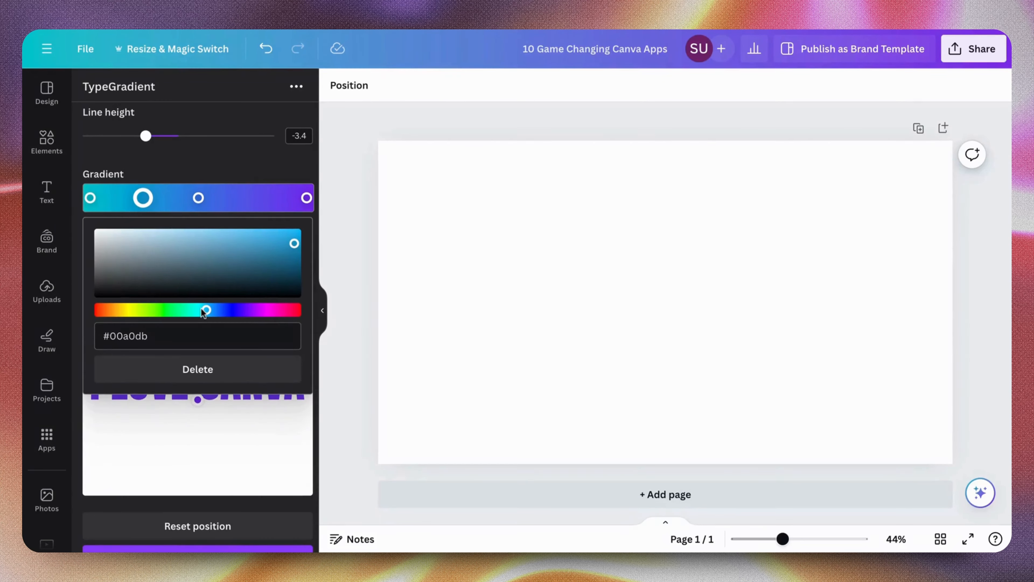
drag(204, 311, 265, 310)
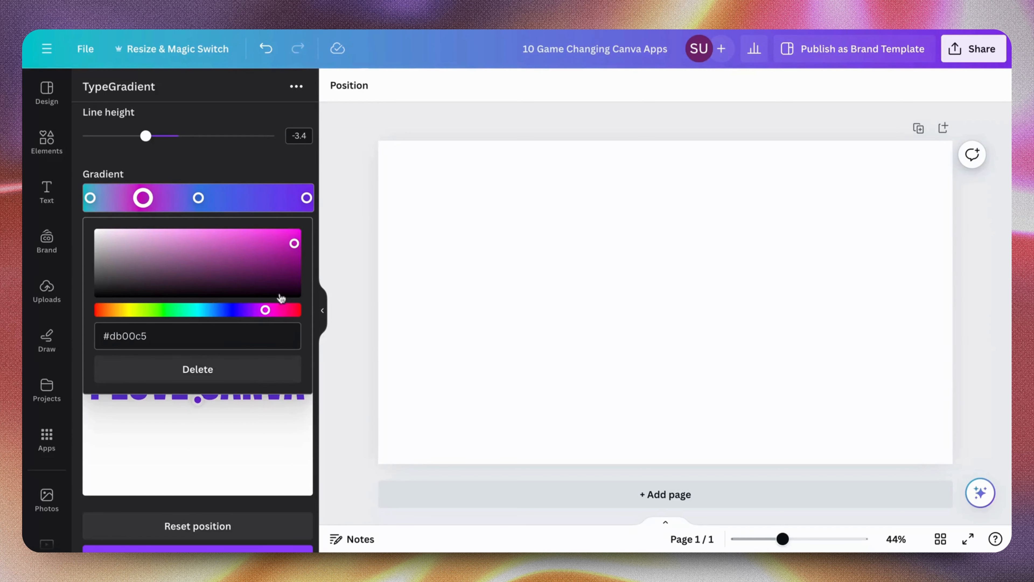
drag(294, 243, 294, 240)
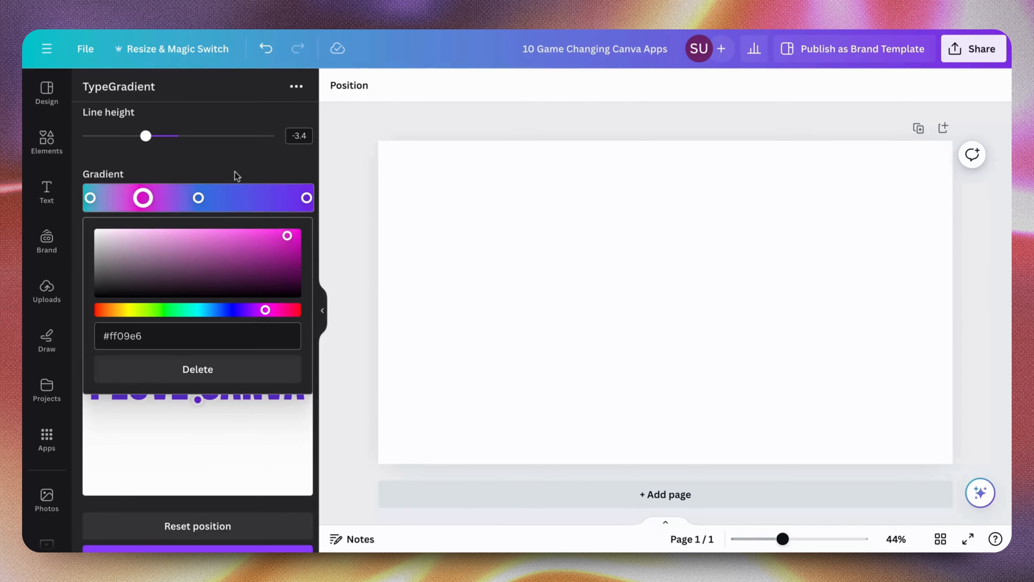
click(230, 164)
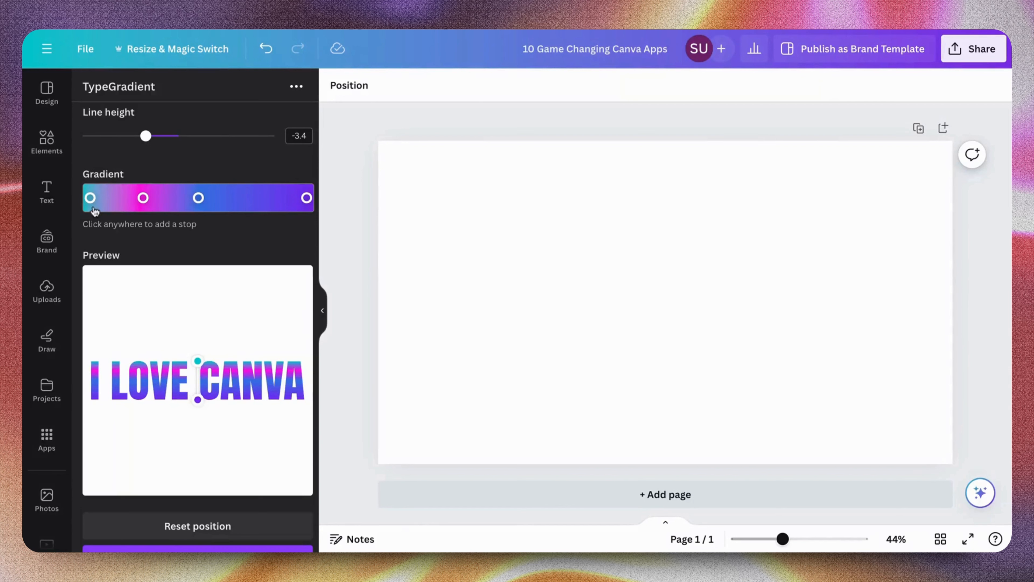
Change the teal stop at the start of the gradient to a very pale, nearly white blue
click(92, 199)
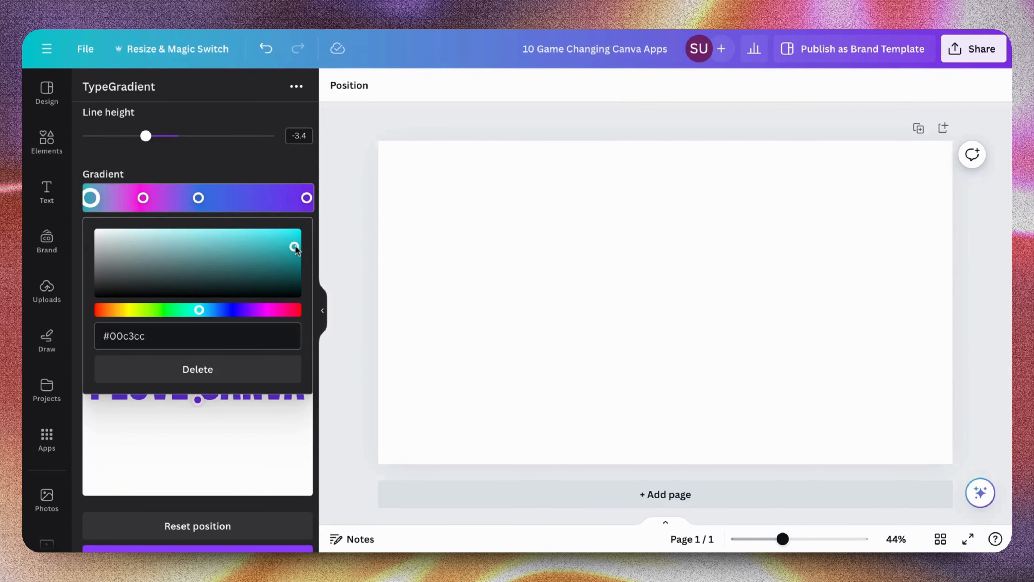
drag(295, 248, 121, 236)
click(139, 184)
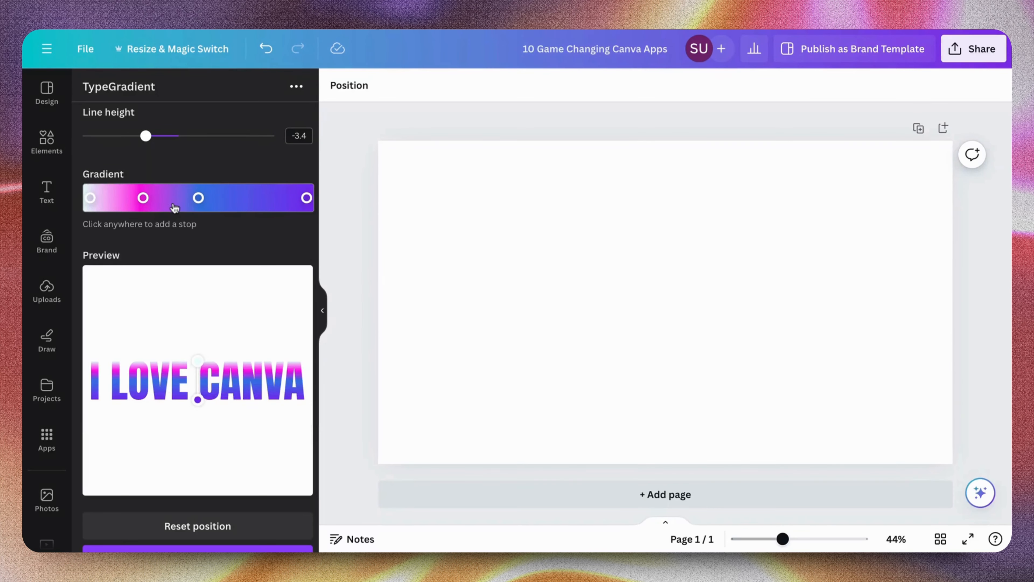
Add a light magenta stop just after the blue gradient stop and move the blue stop past it, towards the purple end
click(216, 197)
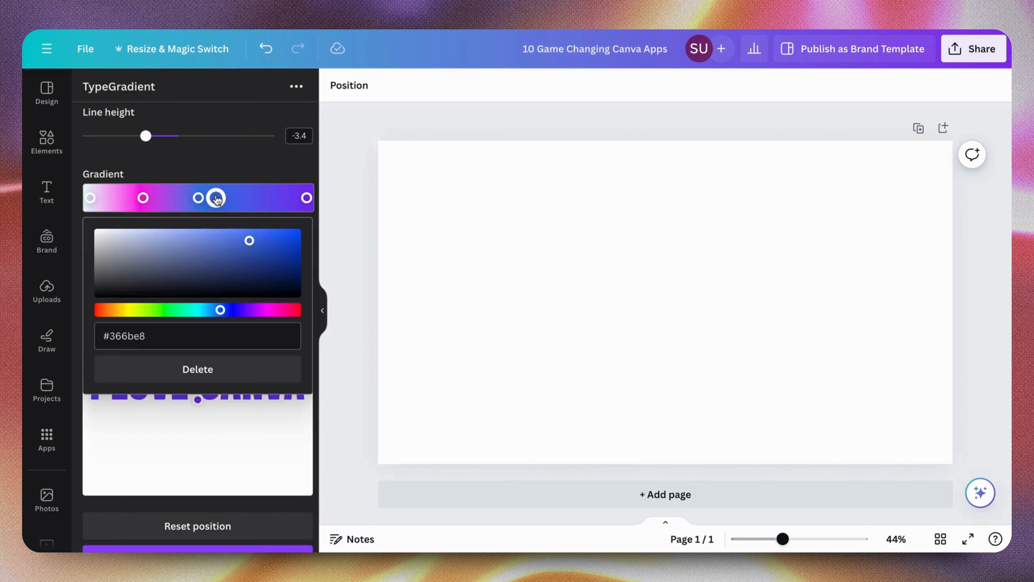
click(247, 244)
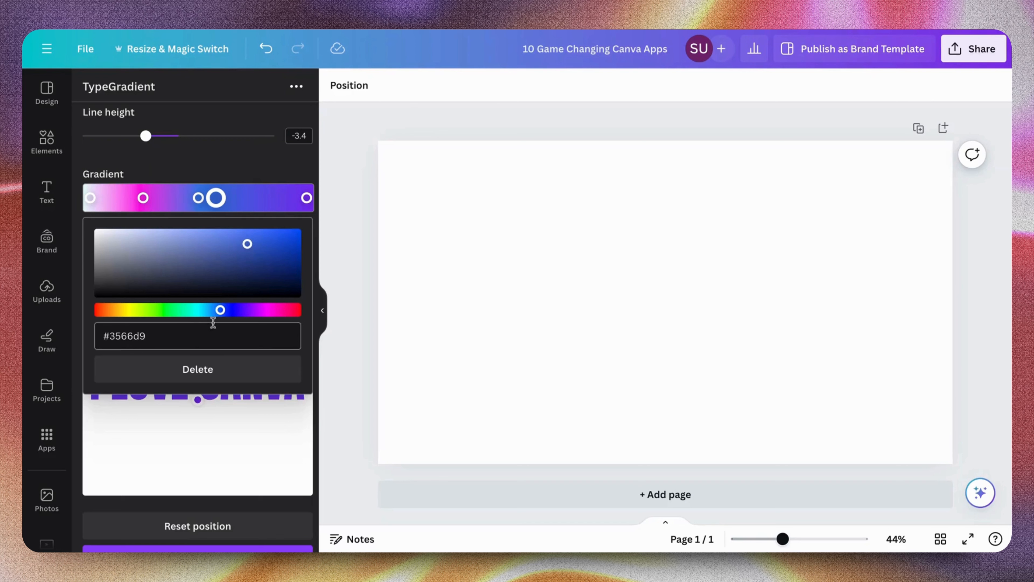
drag(220, 310, 250, 310)
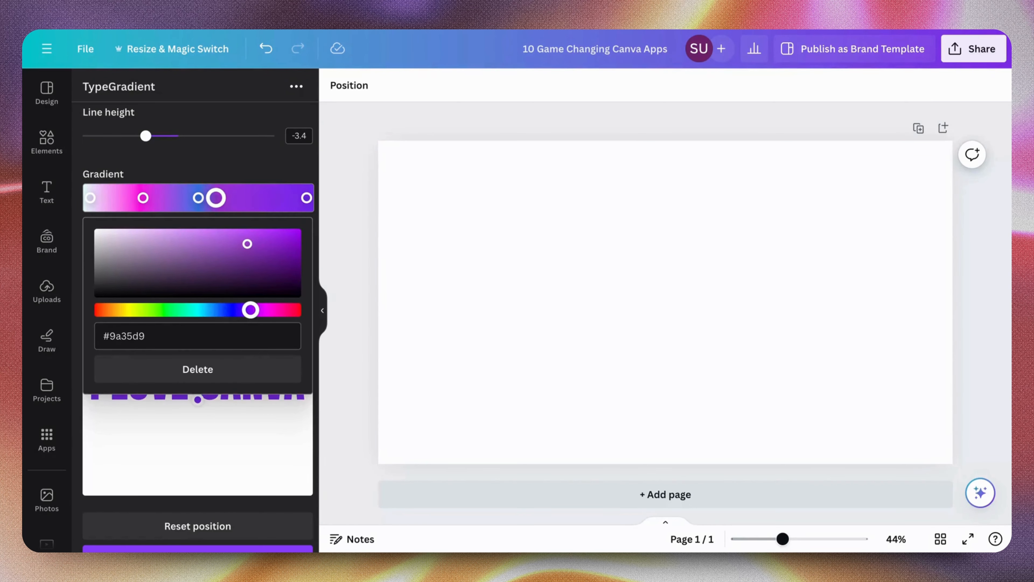
drag(247, 244, 209, 236)
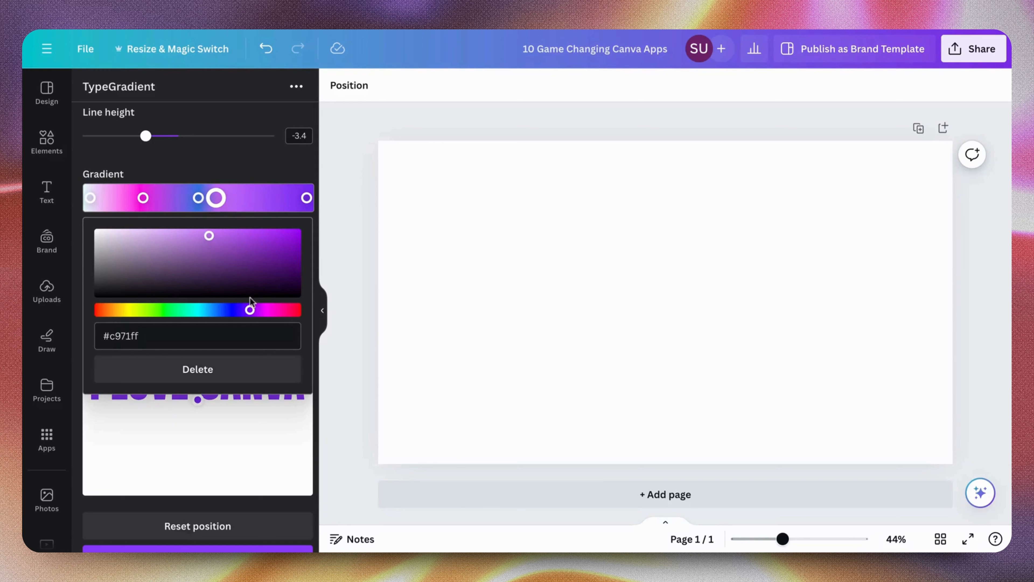
drag(250, 310, 258, 310)
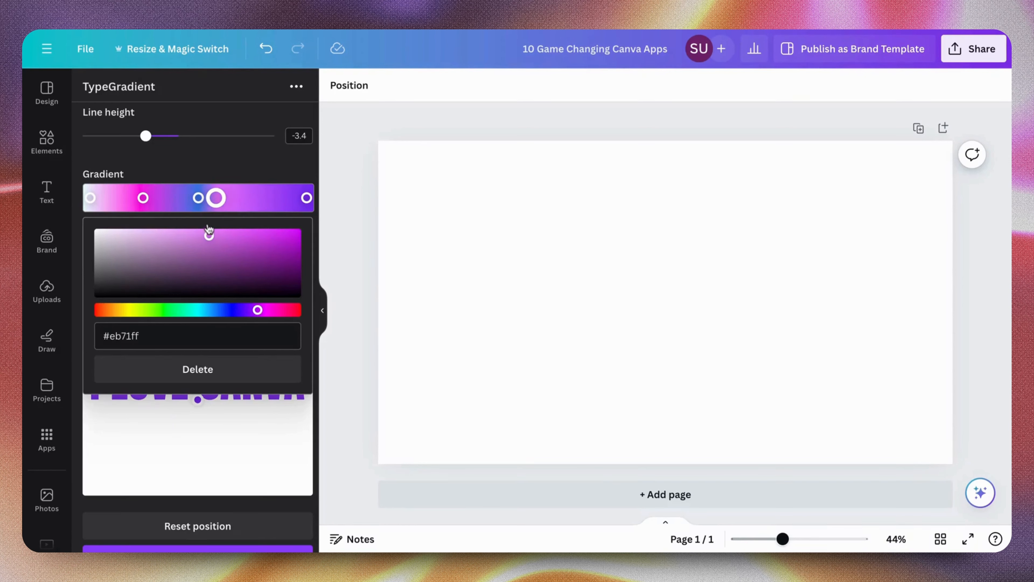
mouse_move(209, 236)
mouse_down()
mouse_move(256, 234)
mouse_move(215, 235)
mouse_up()
click(246, 164)
drag(198, 198, 254, 198)
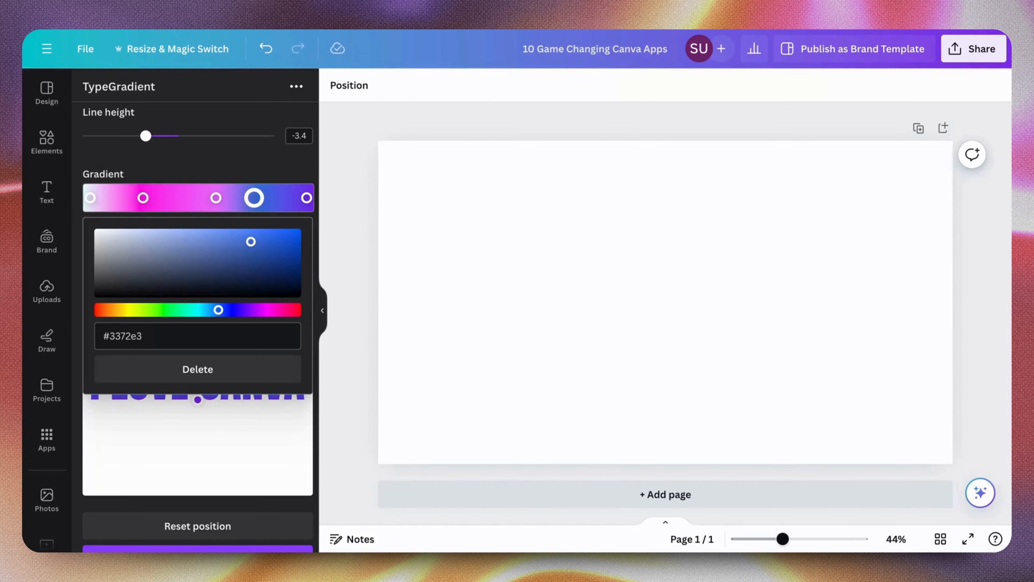
click(194, 172)
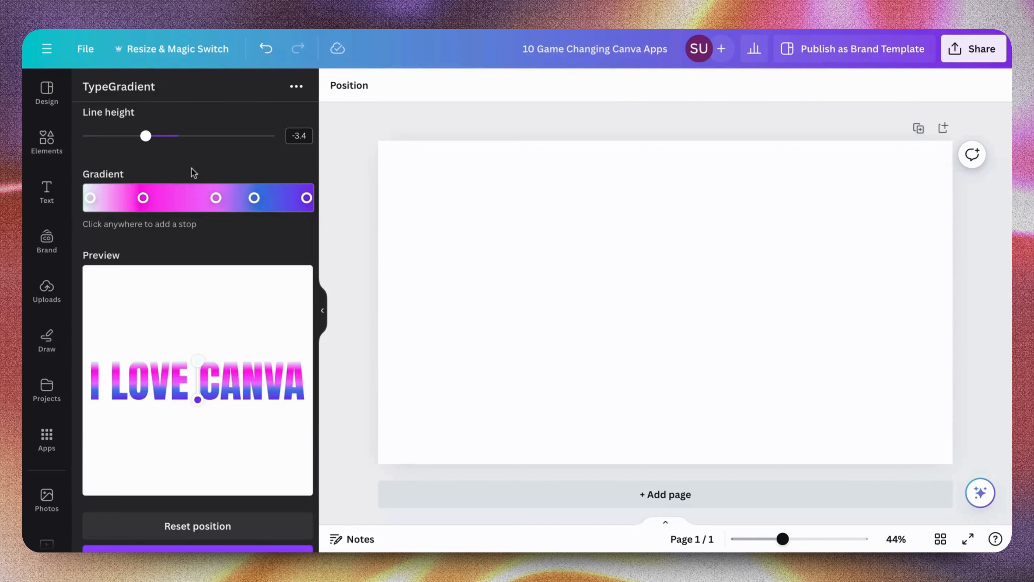
Add a gradient stop between the blue and final purple stops and set its colour to bright purple #c623ff
click(281, 198)
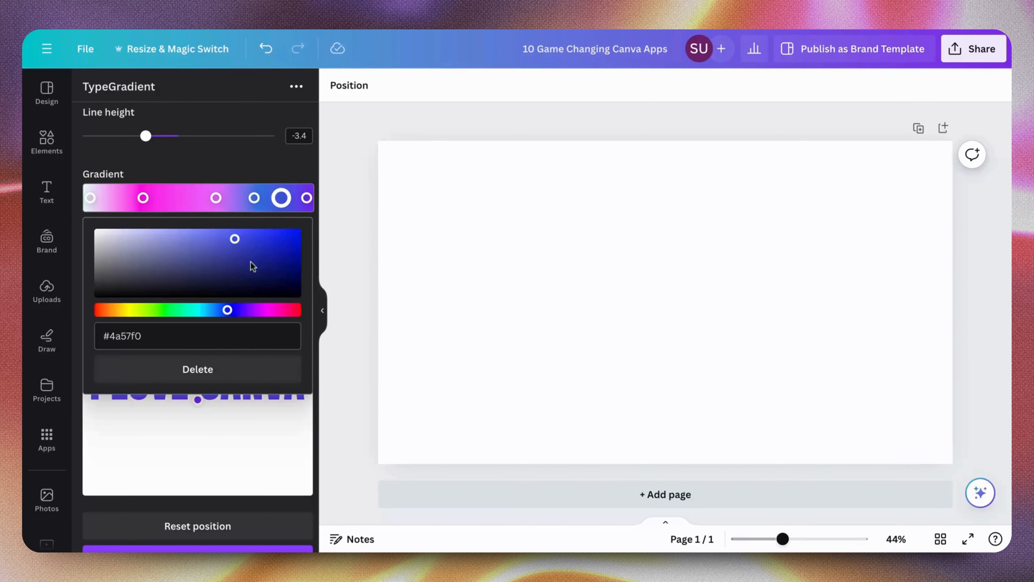
mouse_move(237, 242)
mouse_down()
mouse_move(141, 242)
mouse_move(256, 250)
mouse_up()
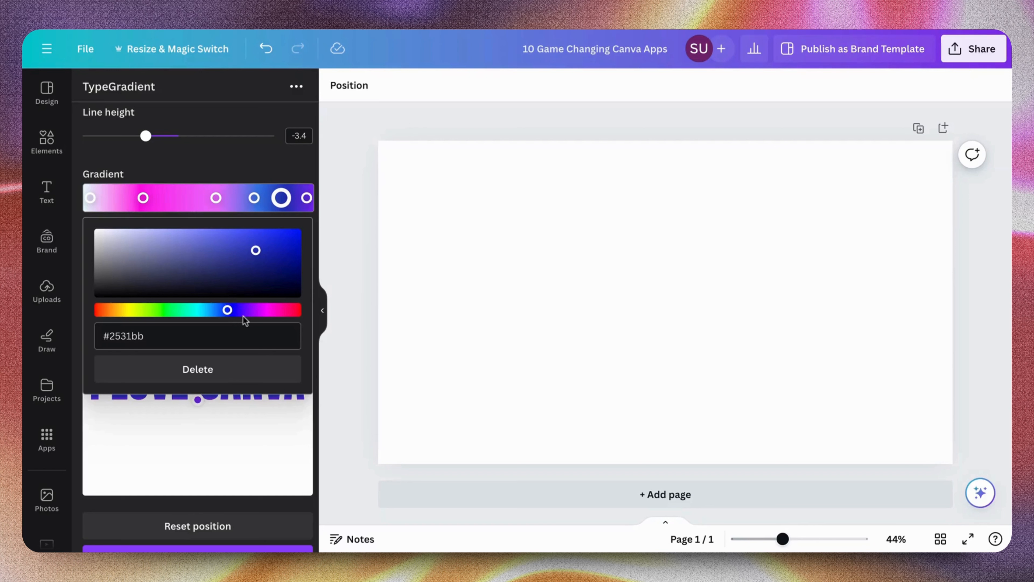
drag(232, 312, 254, 305)
drag(256, 252, 268, 235)
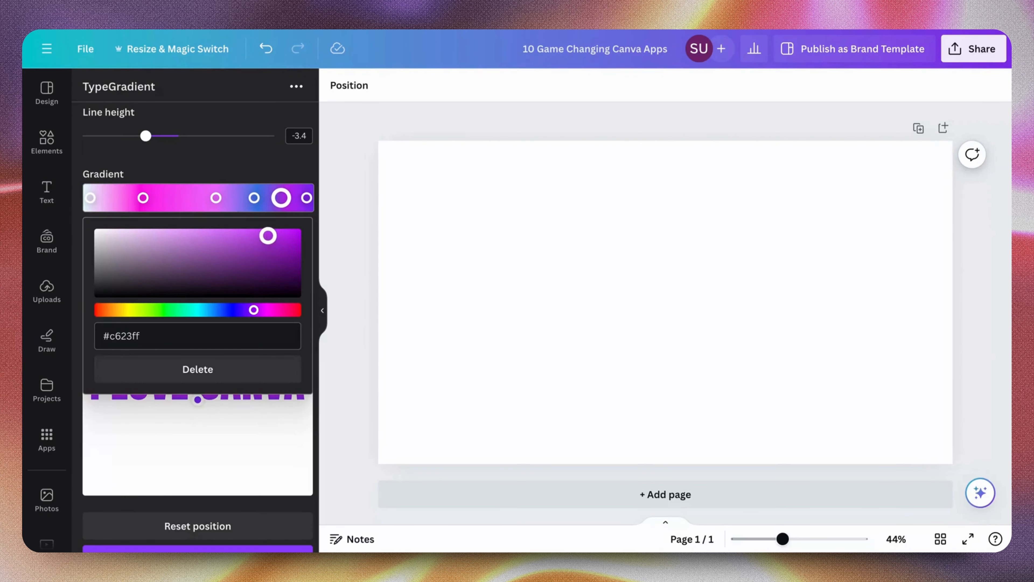
click(277, 170)
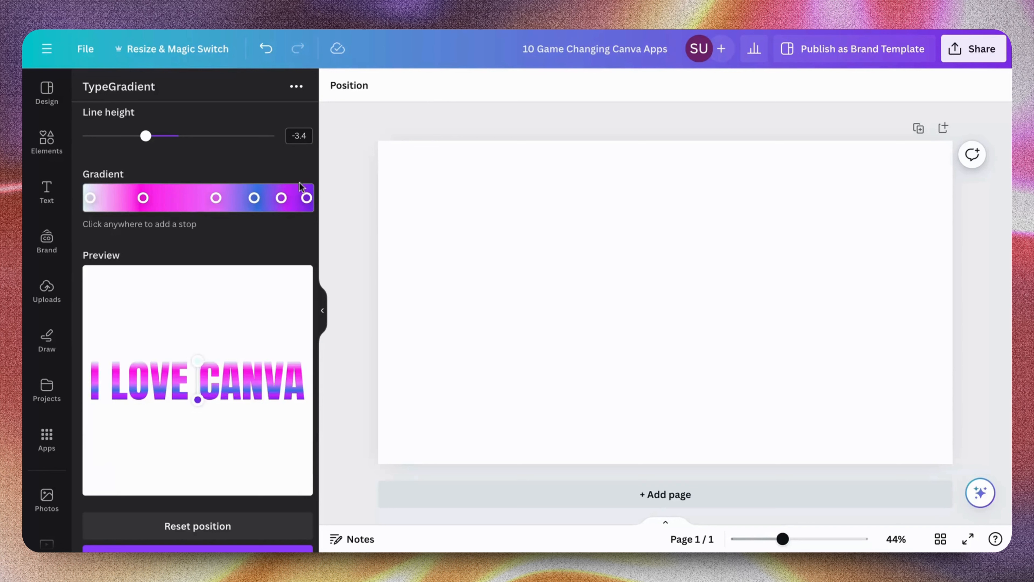
Recolour the remaining blue gradient stop to pale lilac #efb0ff
click(258, 200)
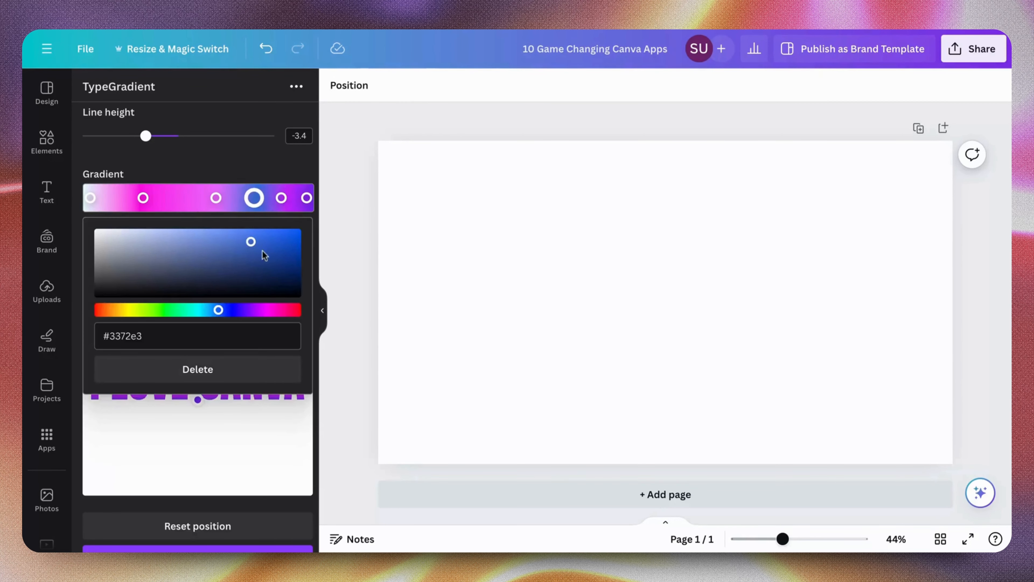
drag(220, 310, 255, 310)
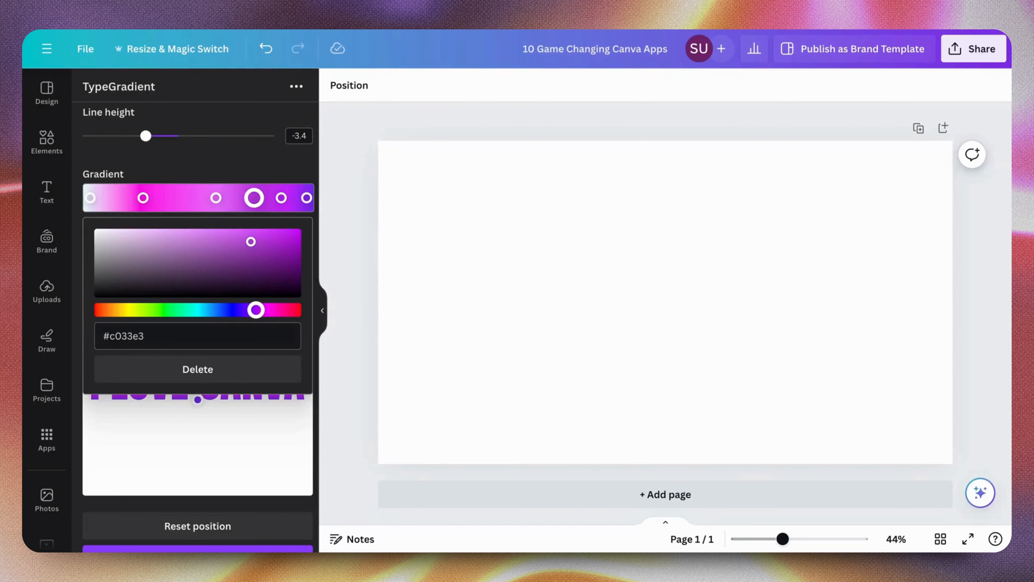
drag(251, 241, 162, 235)
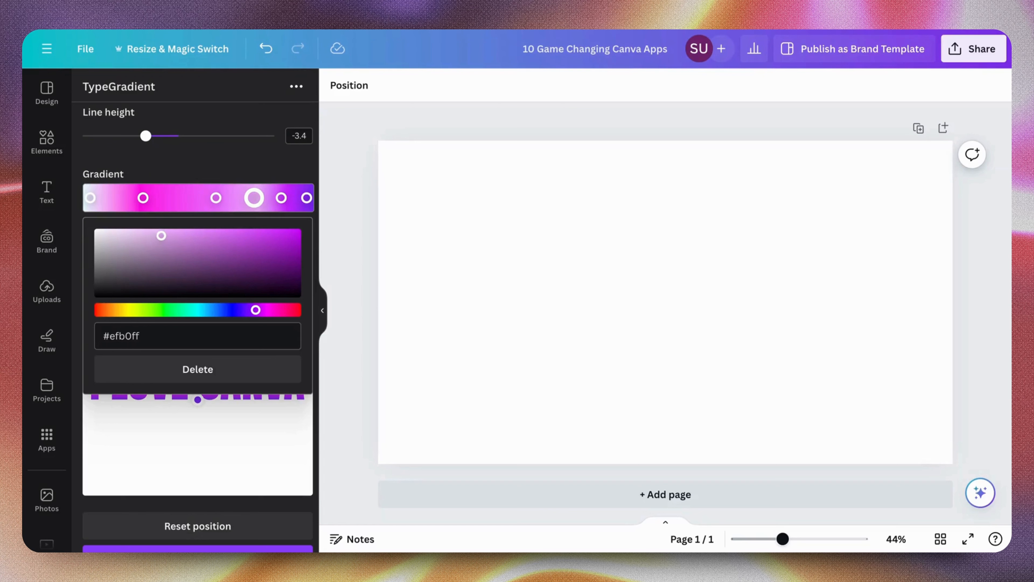
click(242, 164)
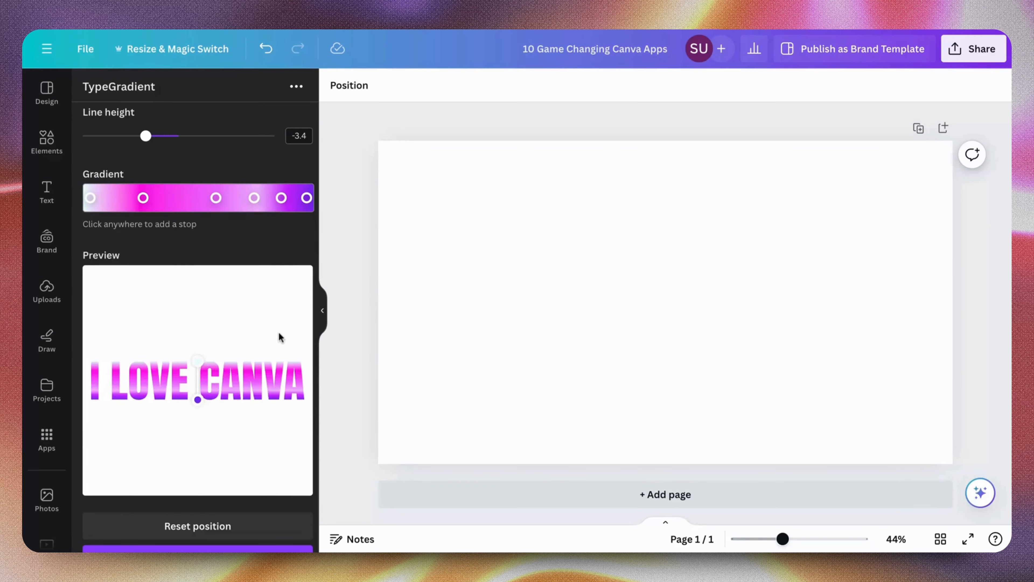
Try the lowest line height of -10 for the gradient text, then set it to 4.9
scroll(279, 332, down, 2)
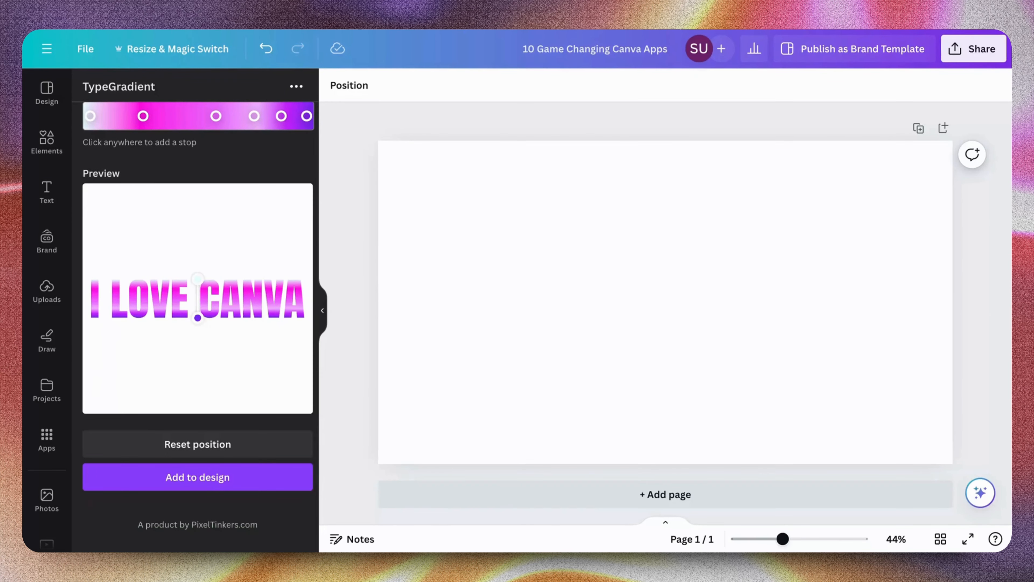
click(240, 481)
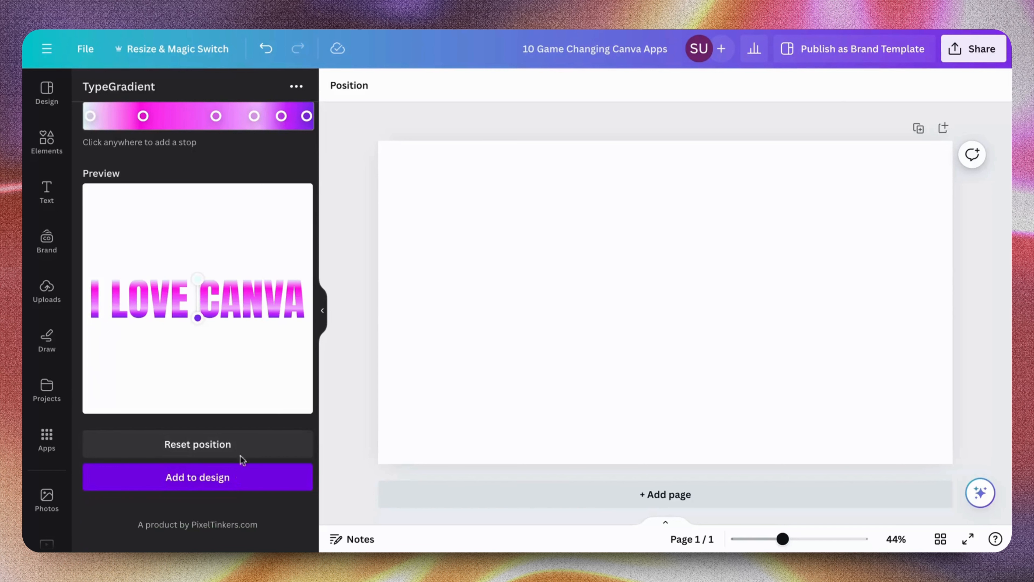
scroll(238, 268, up, 5)
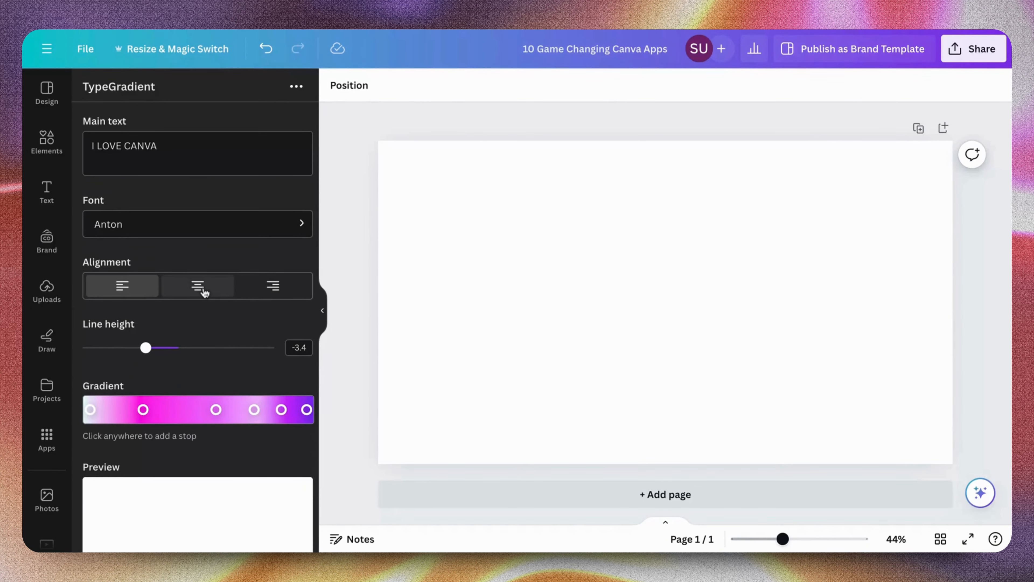
scroll(167, 239, down, 4)
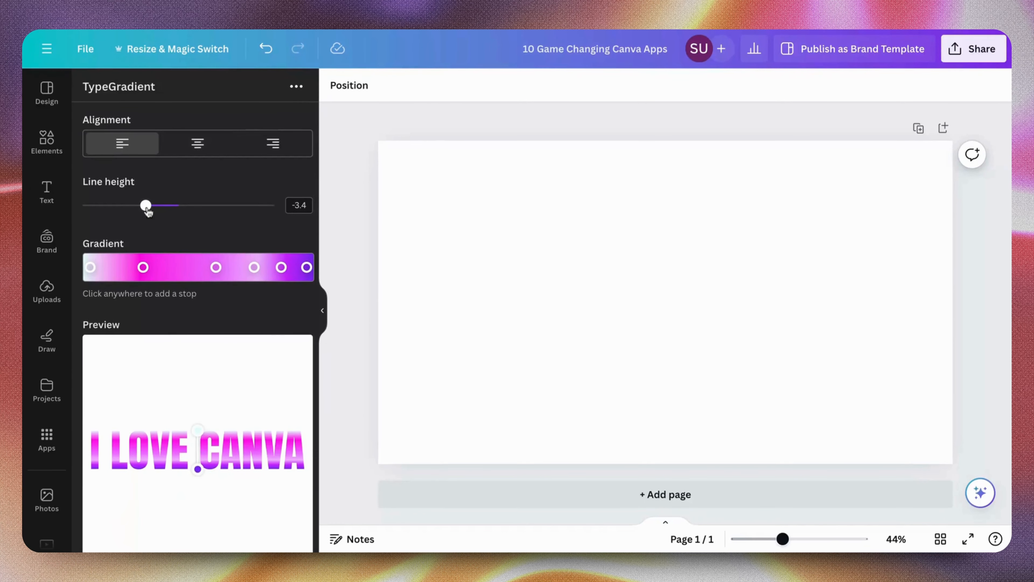
drag(146, 205, 65, 204)
scroll(225, 460, down, 2)
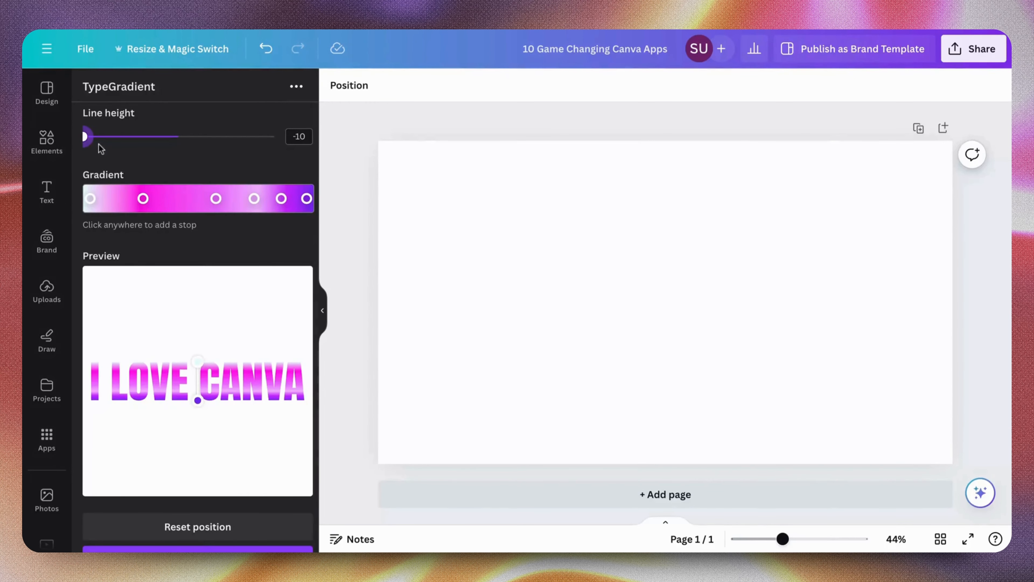
drag(88, 140, 227, 187)
scroll(191, 494, down, 2)
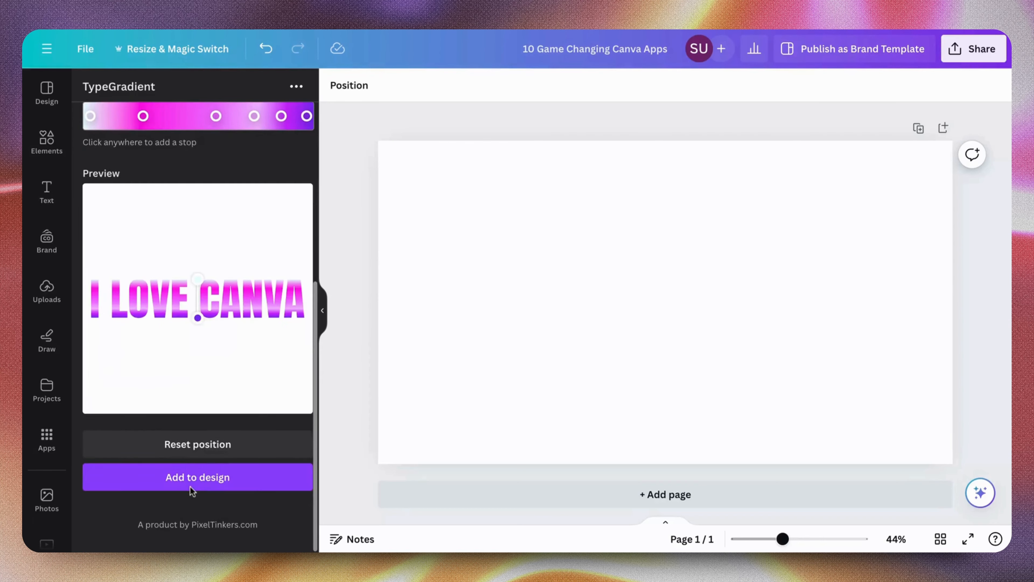
Add the gradient text to the design, then enlarge and centre it horizontally on the page
click(192, 485)
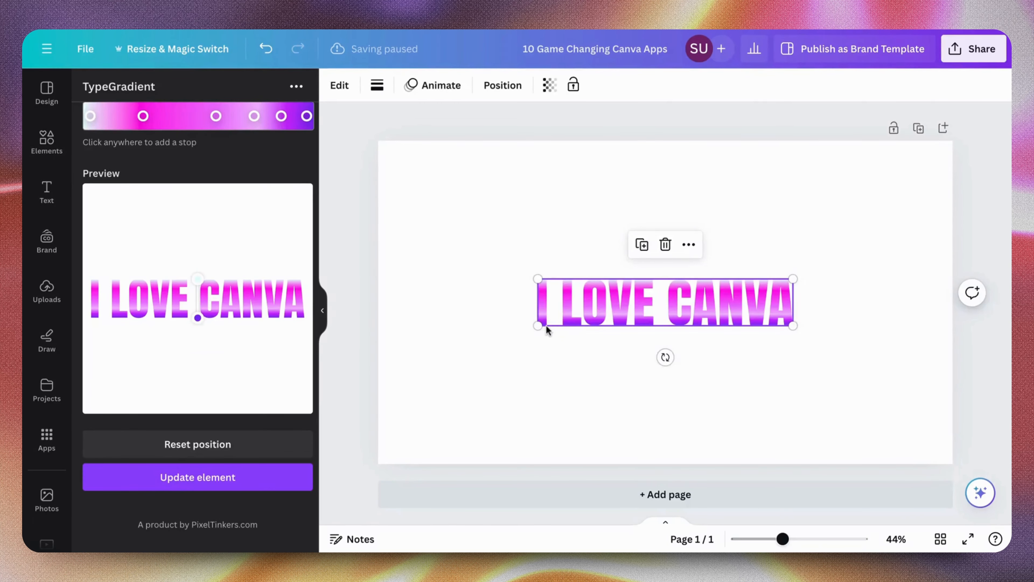
drag(538, 325, 408, 431)
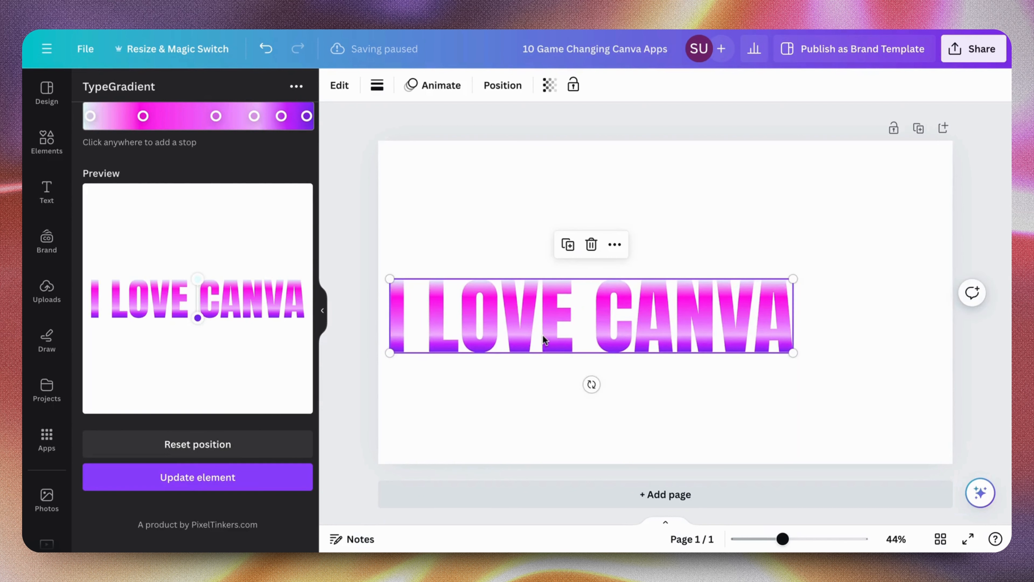
drag(545, 336, 618, 310)
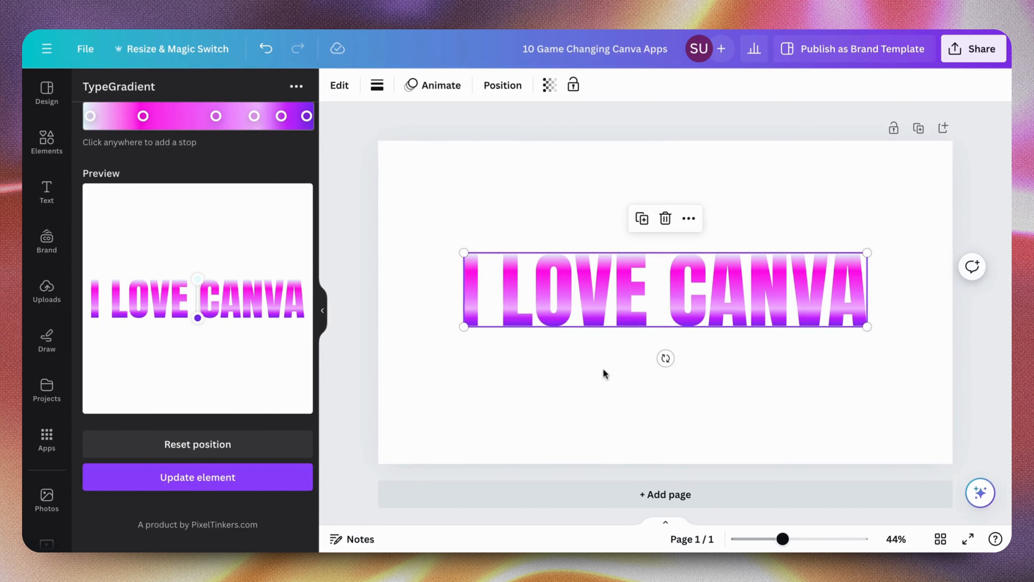
Deselect the gradient text and try adding four extra stops along the default TypeGradient gradient
click(478, 358)
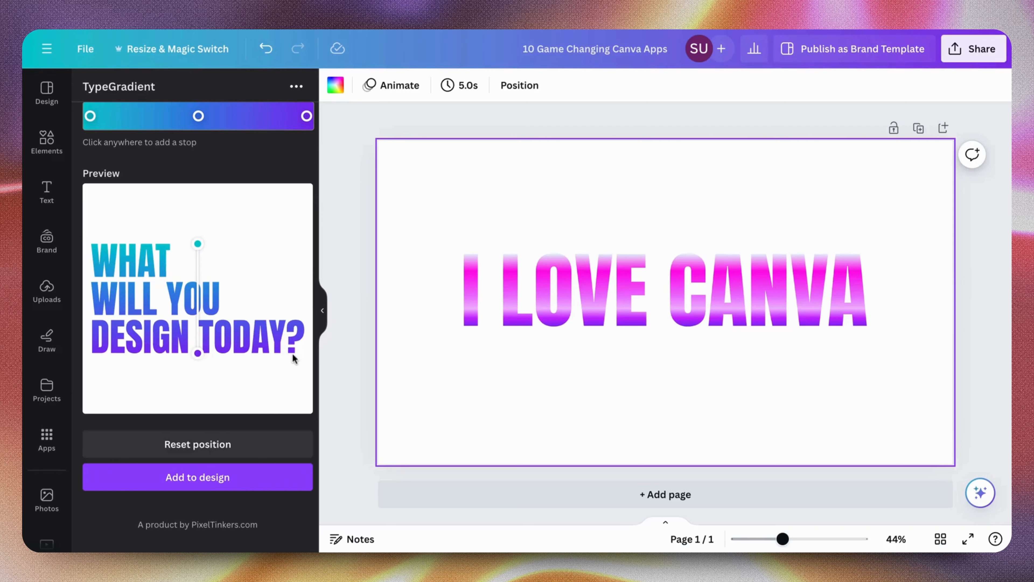
scroll(229, 240, up, 5)
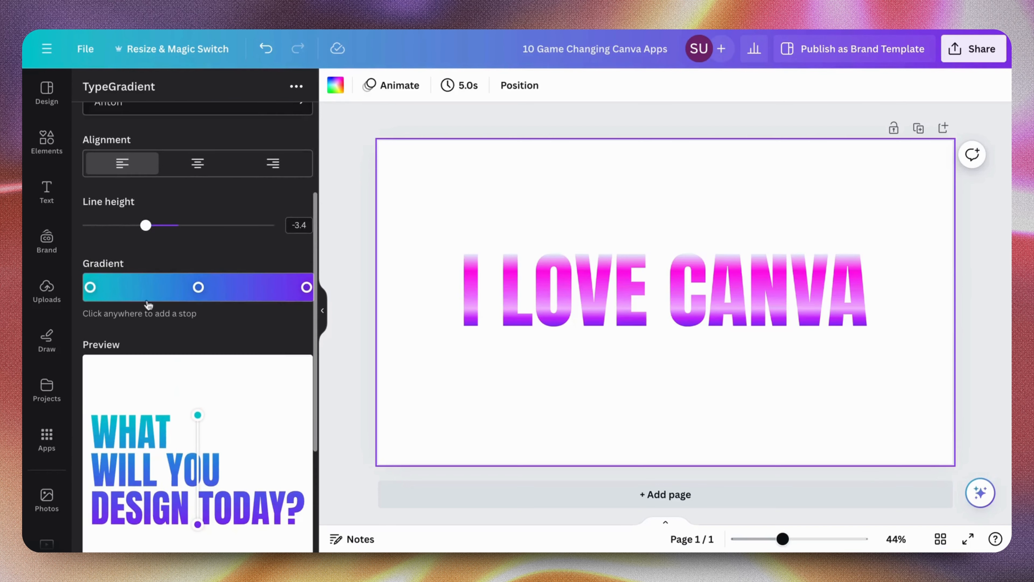
click(122, 287)
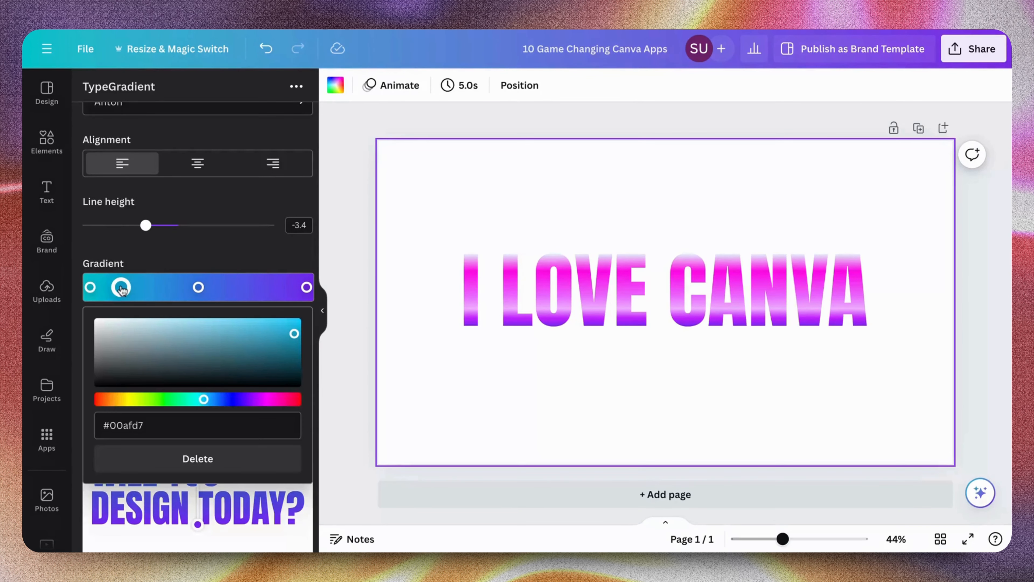
click(173, 287)
click(263, 287)
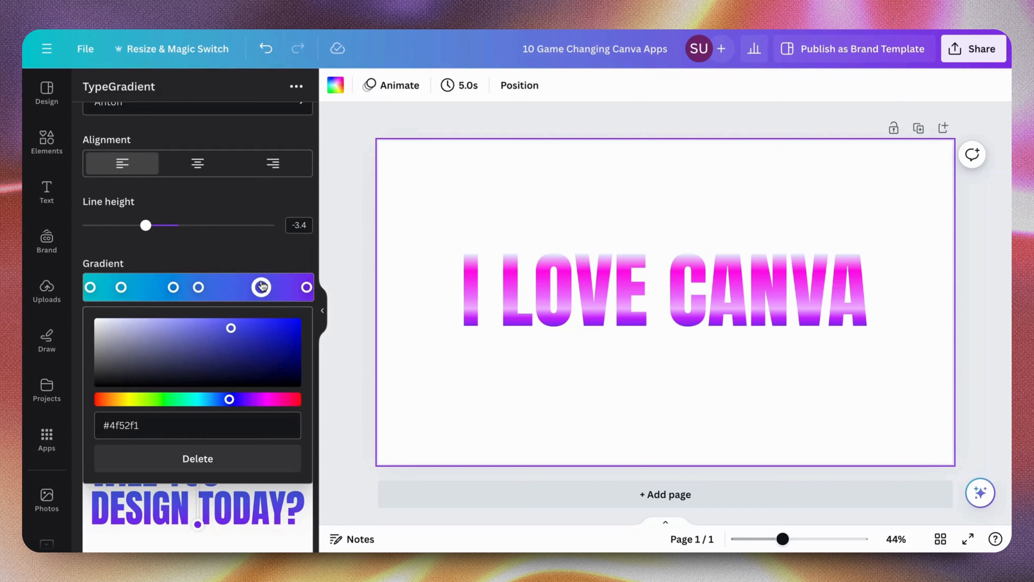
click(141, 287)
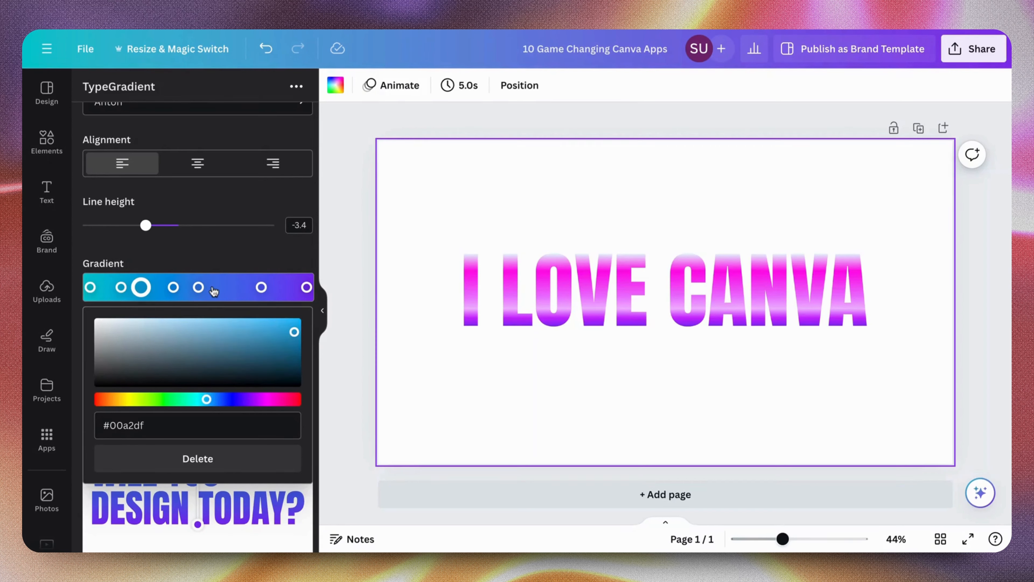
scroll(214, 291, down, 2)
scroll(214, 290, up, 2)
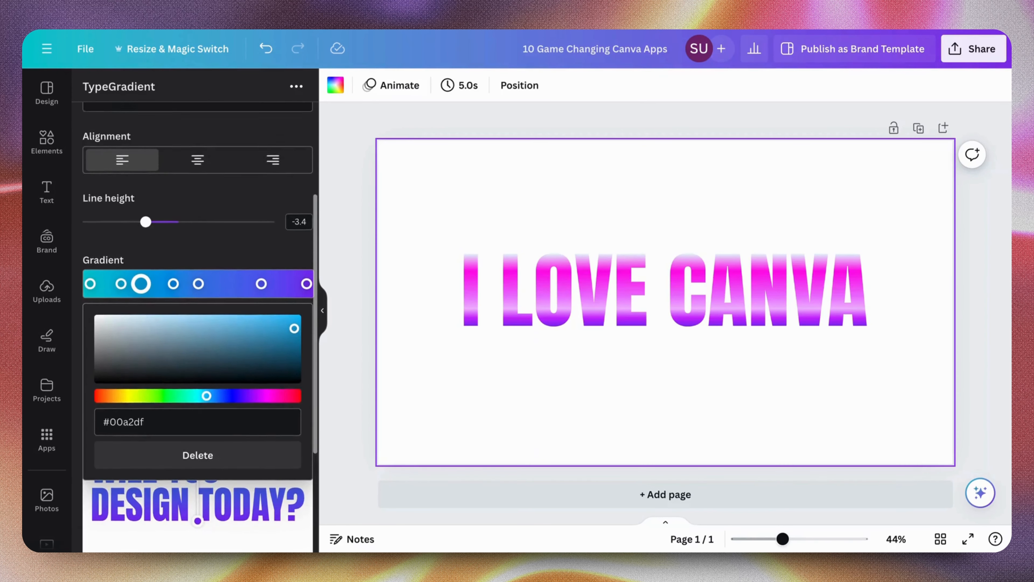
Select the "I LOVE CANVA" text, try an extra stop between its two magenta gradient stops and delete that stop
click(527, 271)
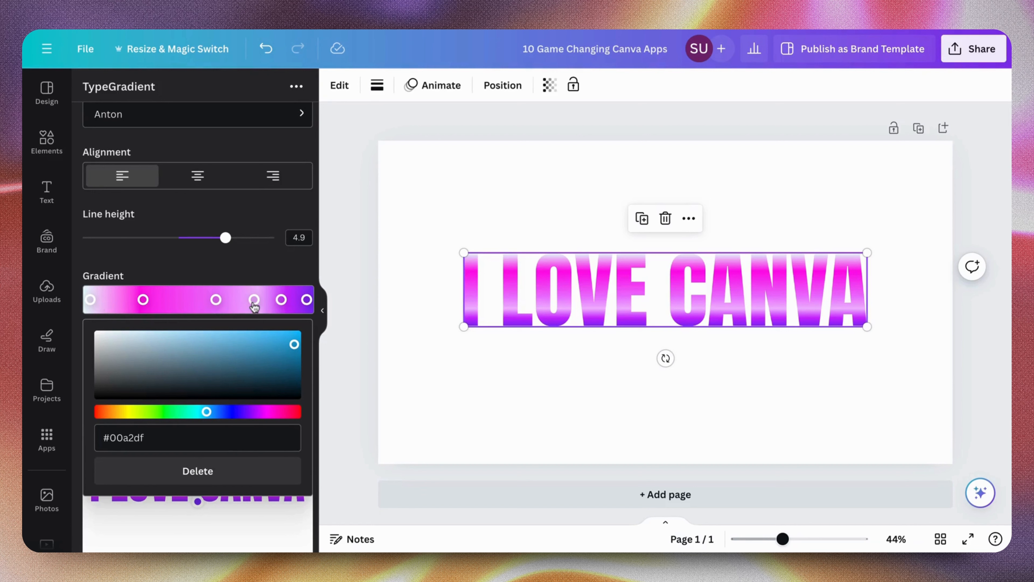
click(199, 299)
drag(199, 299, 185, 300)
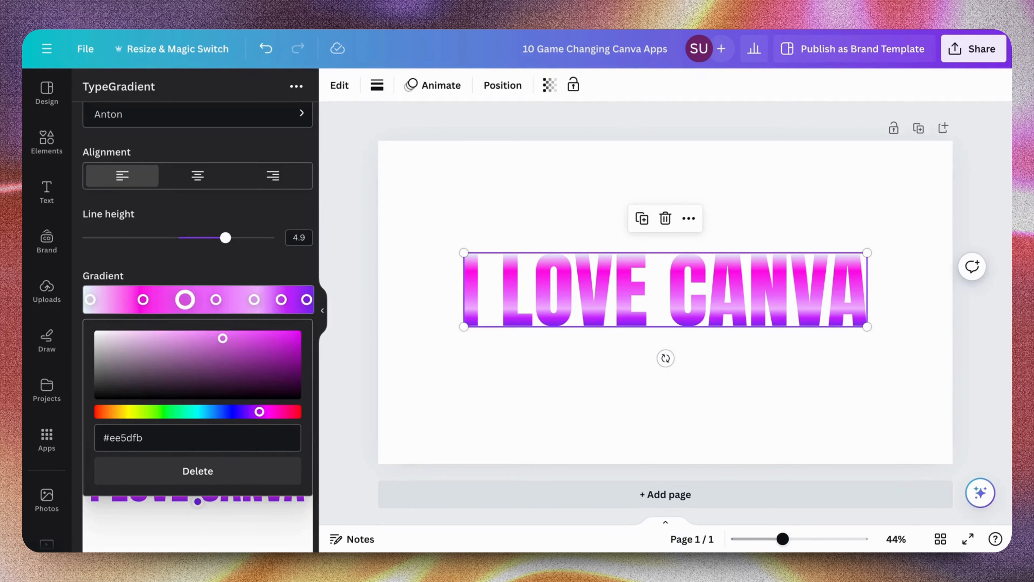
click(198, 471)
Search the apps for Carousel Studio and open it
scroll(196, 467, down, 5)
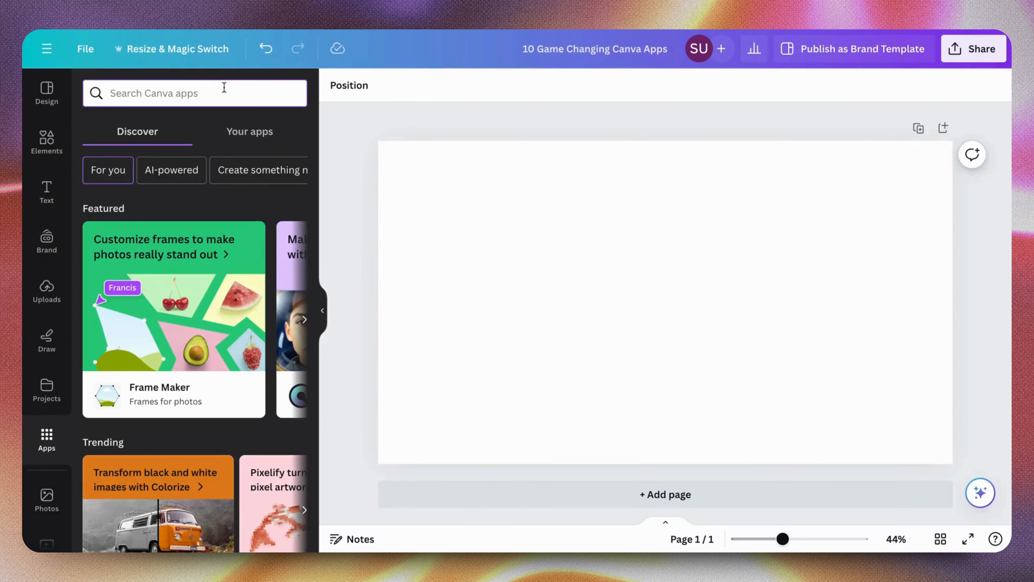
text(c)
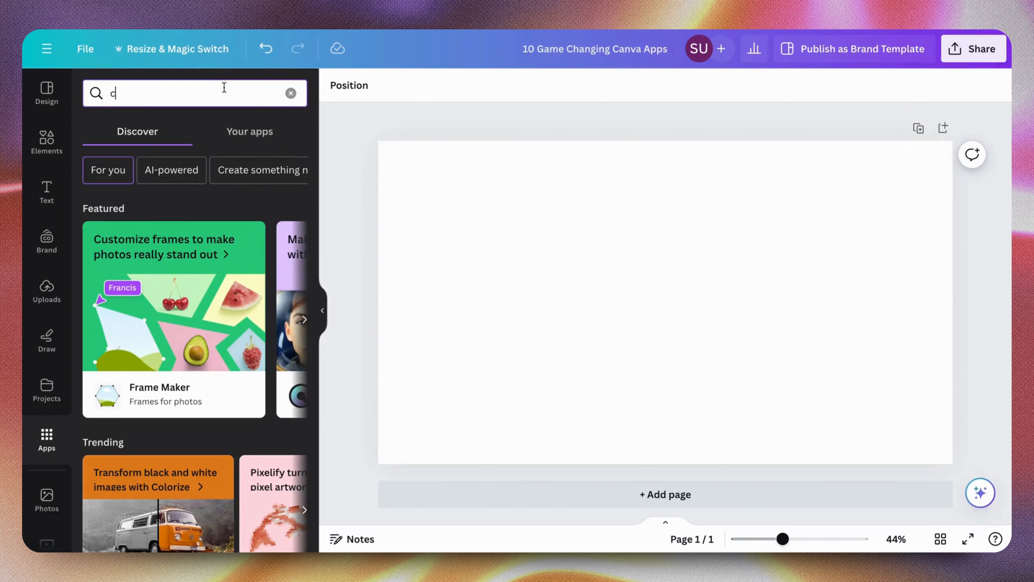
text(arousel)
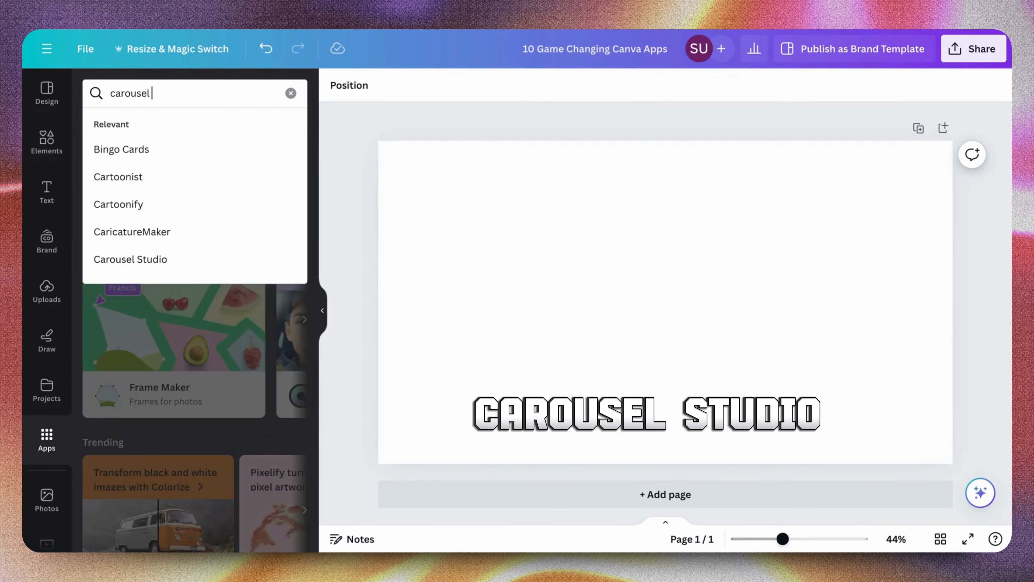
click(190, 163)
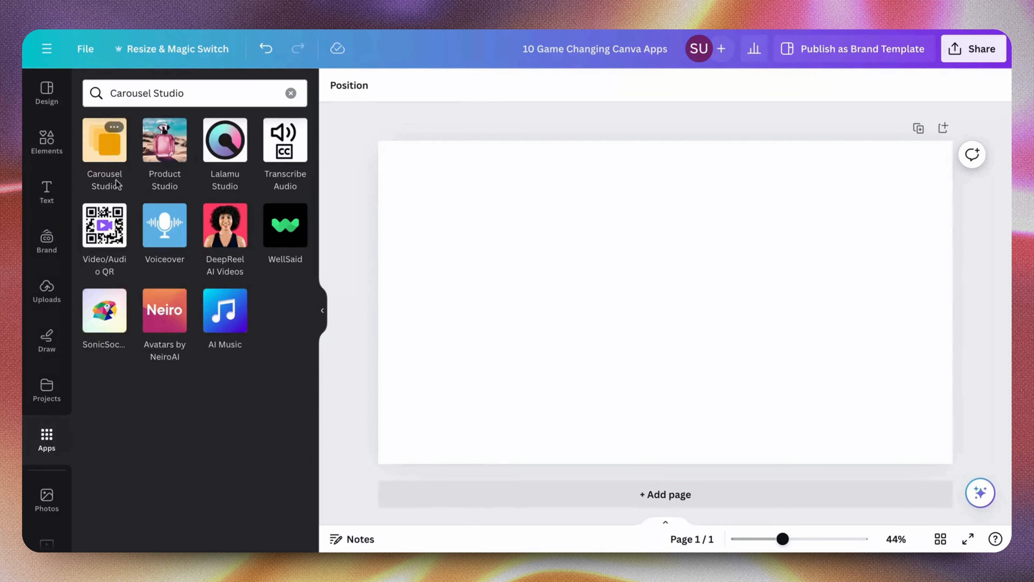
click(107, 164)
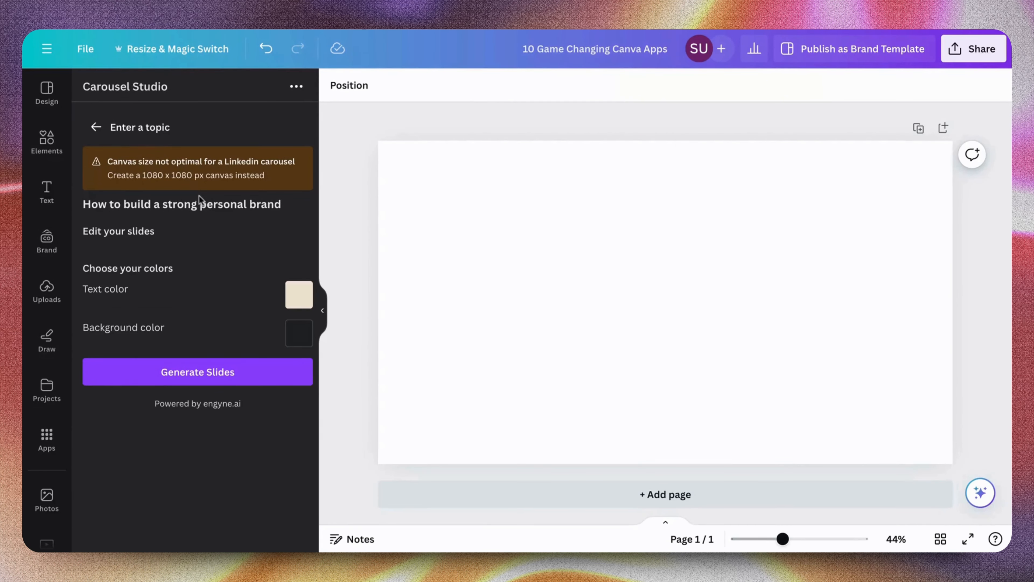
Research the topic "How to build a strong personal brand" in Carousel Studio, review the proposed slide texts and generate the slides
click(171, 127)
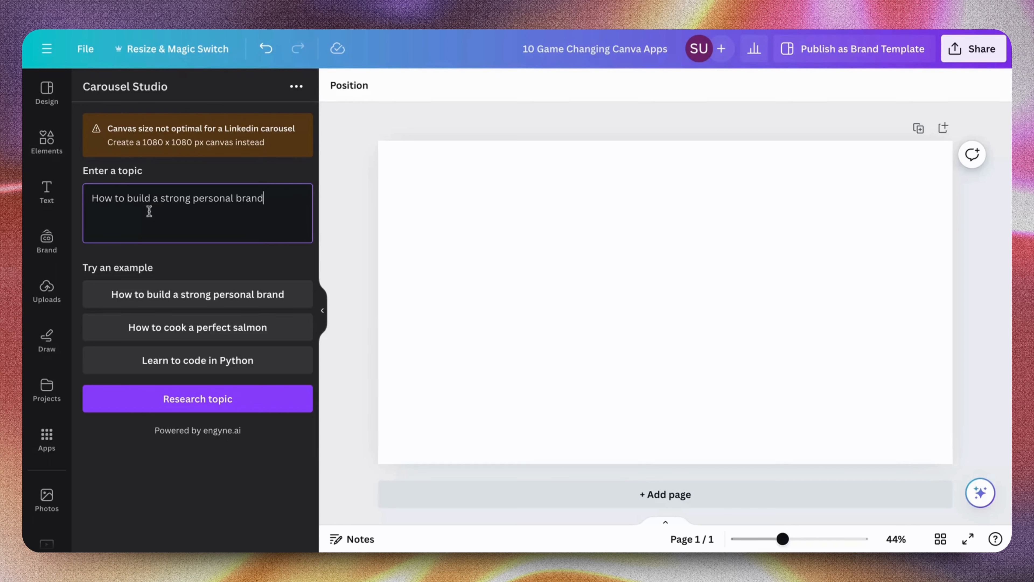
click(218, 405)
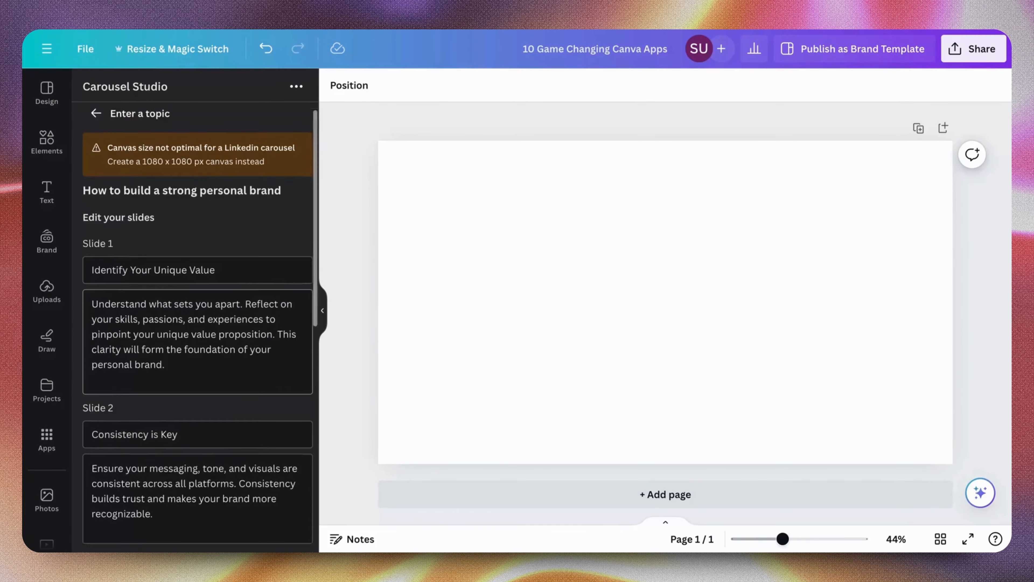
scroll(197, 326, down, 10)
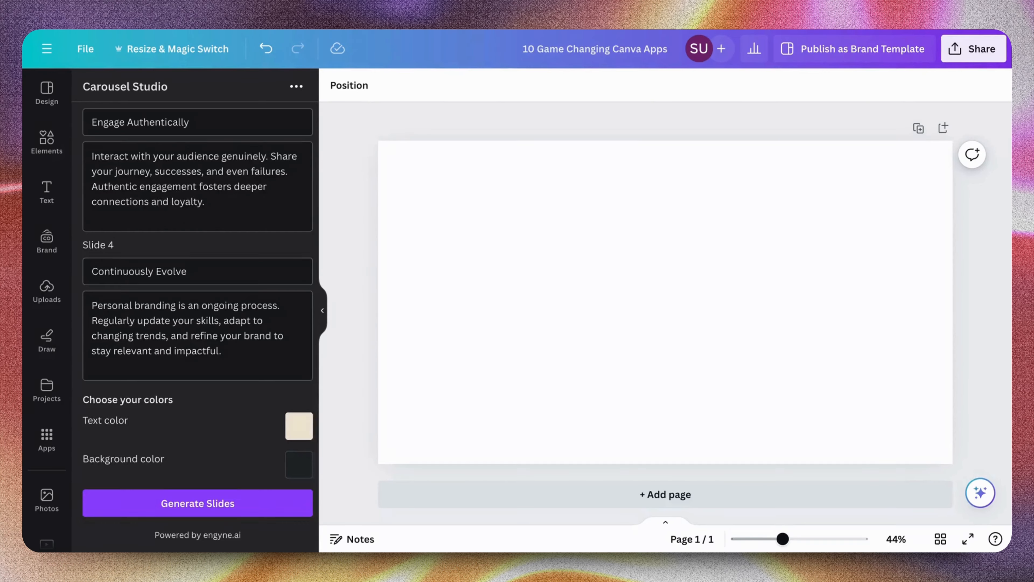
scroll(198, 326, up, 10)
scroll(197, 326, down, 10)
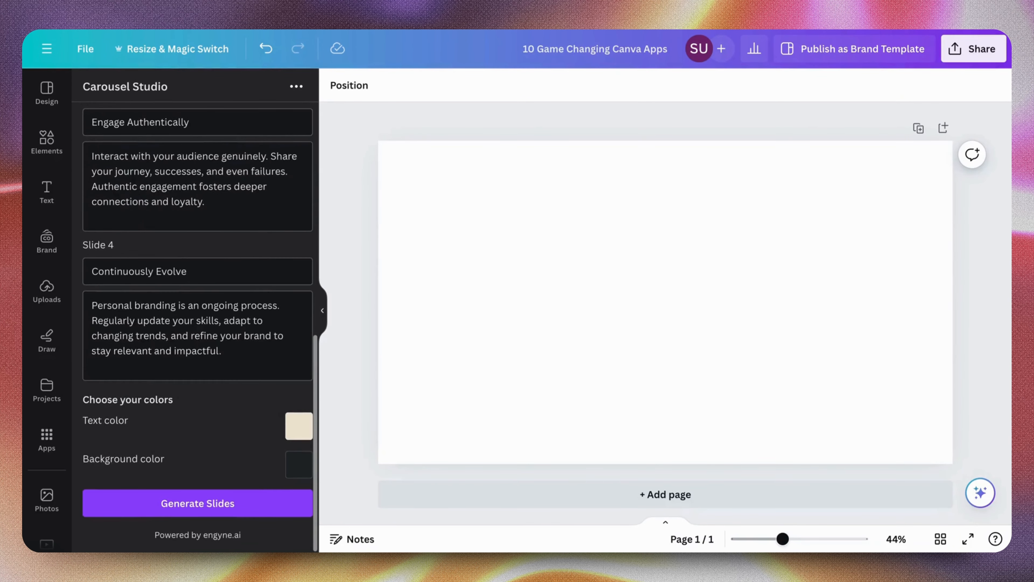
scroll(197, 326, up, 10)
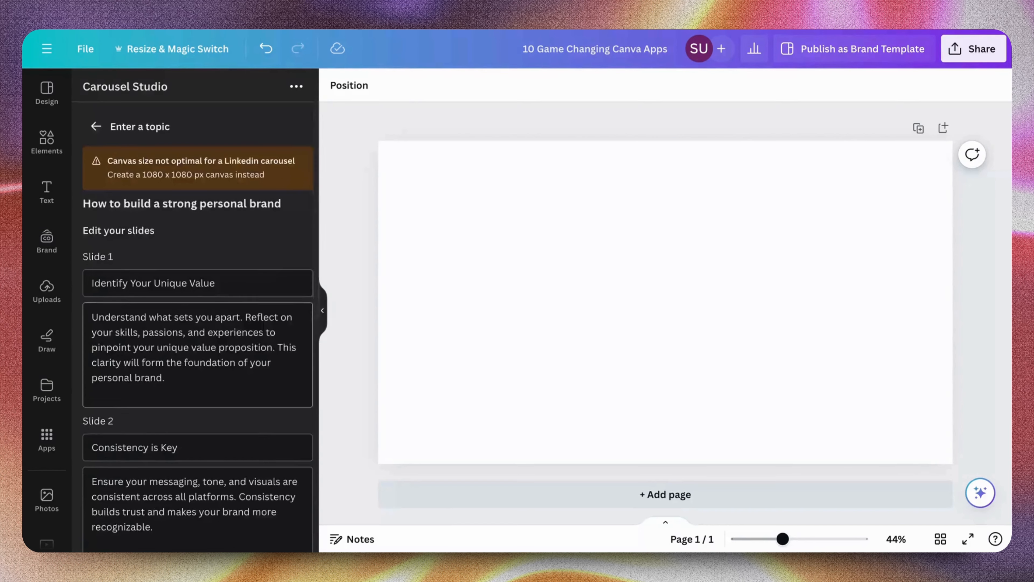
scroll(197, 326, down, 10)
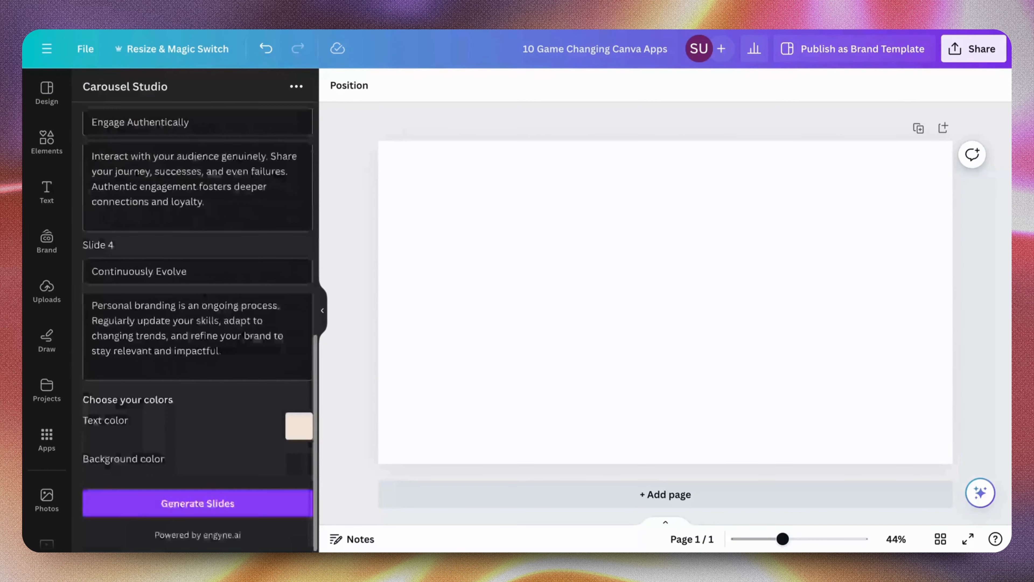
click(187, 502)
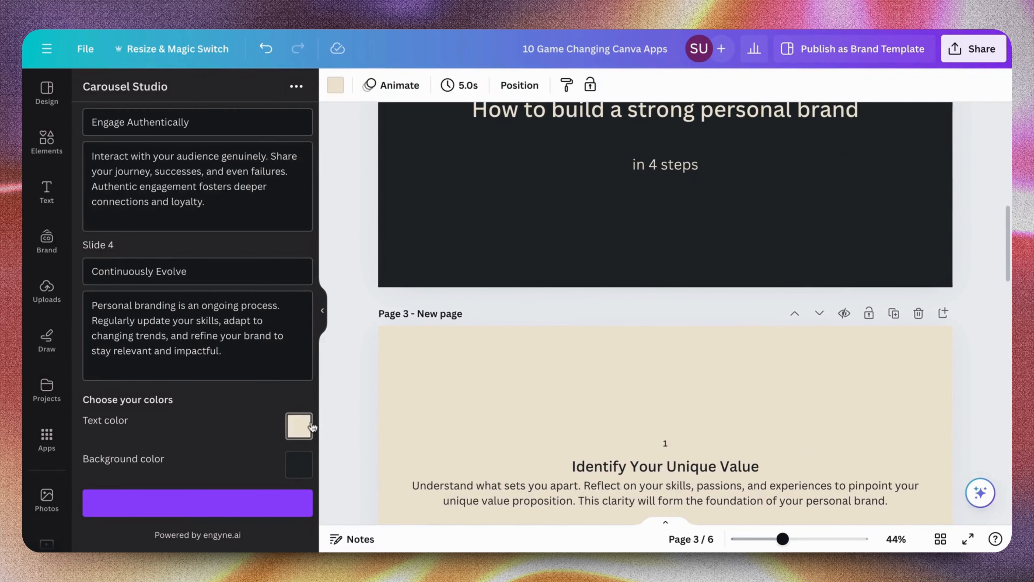
Check the carousel's text color, set the background color to dark red and generate the slides again
click(309, 428)
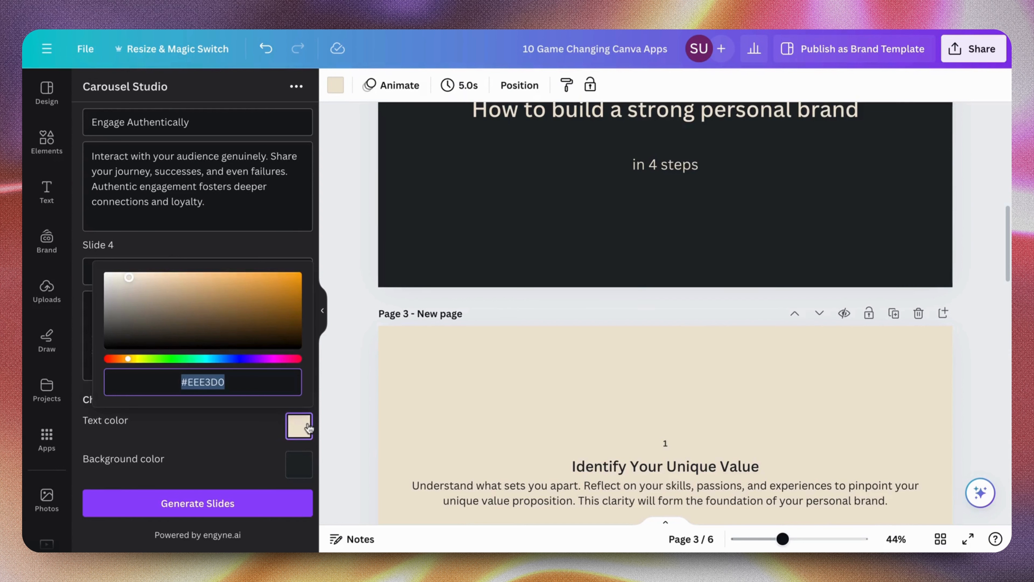
click(226, 484)
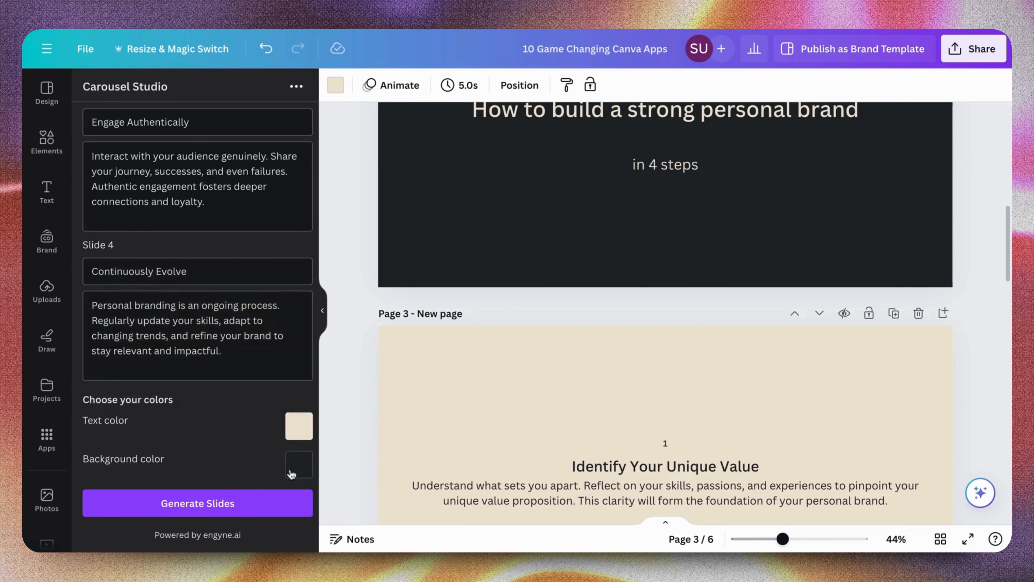
click(292, 473)
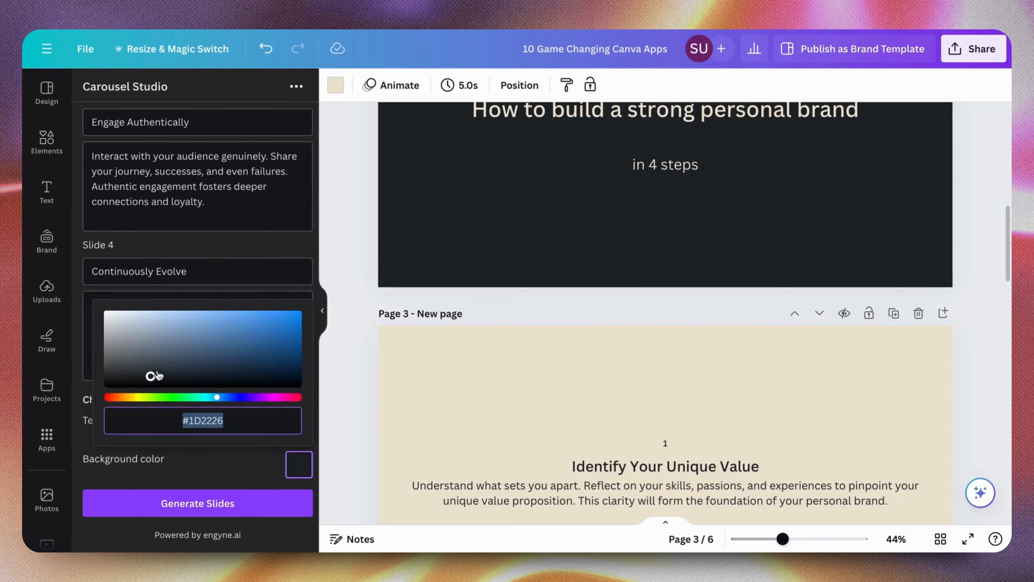
drag(155, 376, 287, 275)
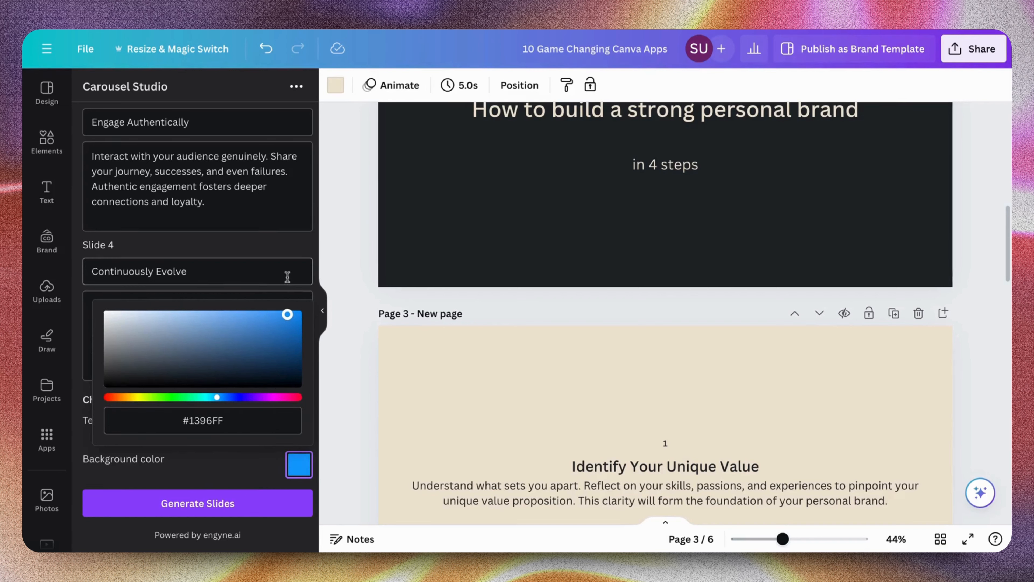
drag(217, 397, 108, 397)
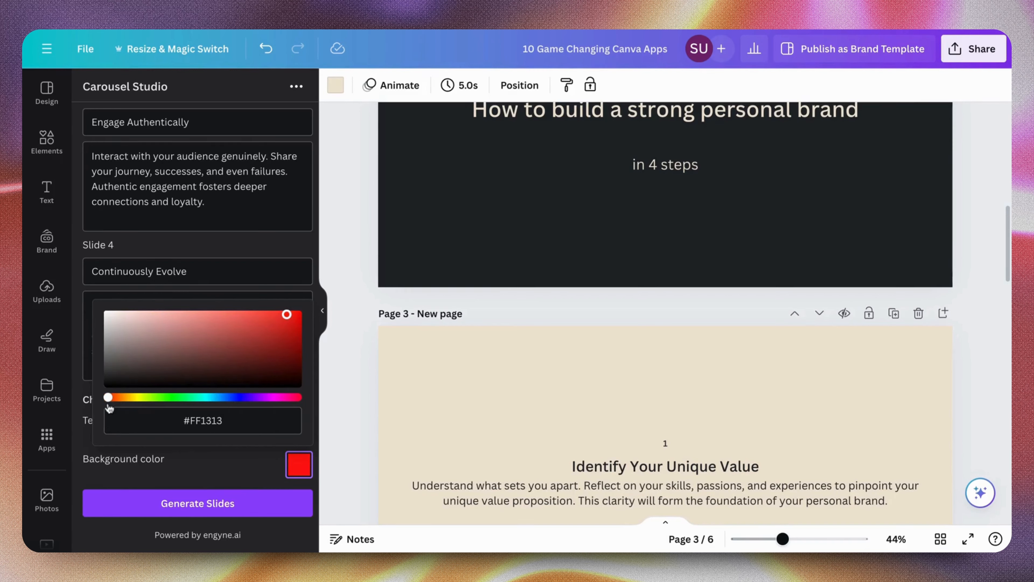
mouse_move(287, 315)
mouse_down()
mouse_move(293, 353)
mouse_move(293, 328)
mouse_up()
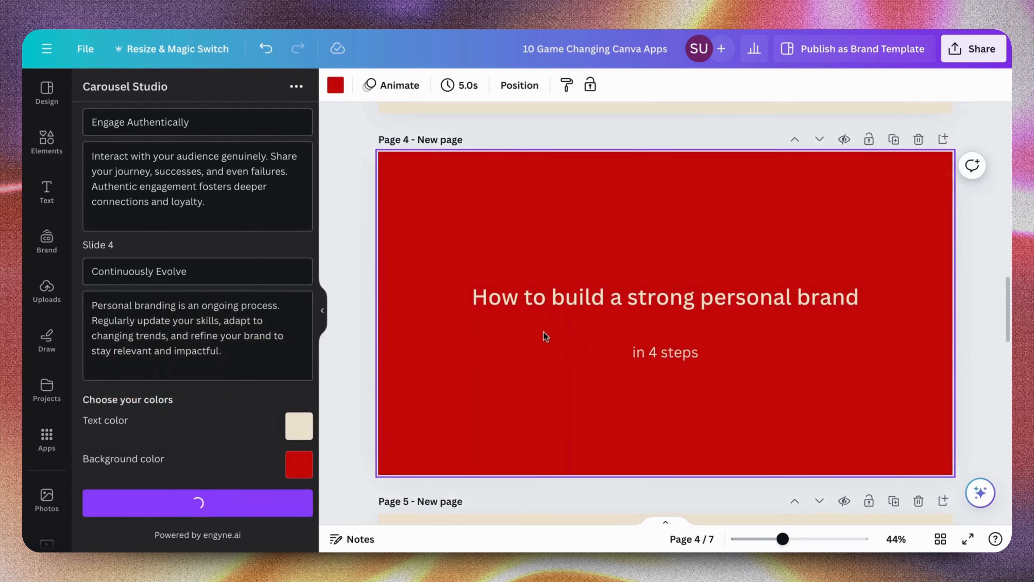
Look through the generated carousel slides and return to Carousel Studio's topic entry
scroll(545, 336, down, 5)
scroll(545, 336, down, 15)
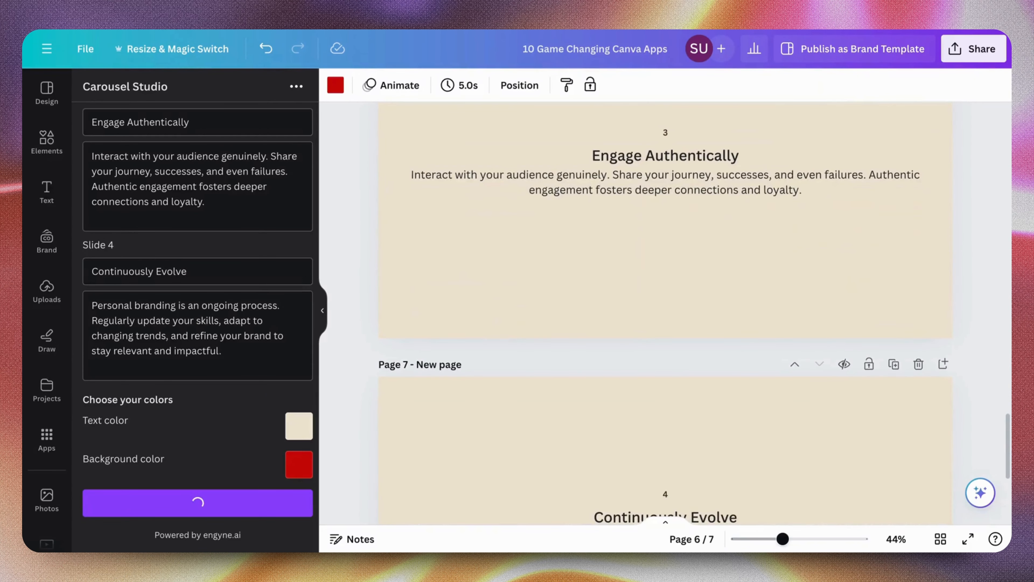
scroll(665, 313, up, 20)
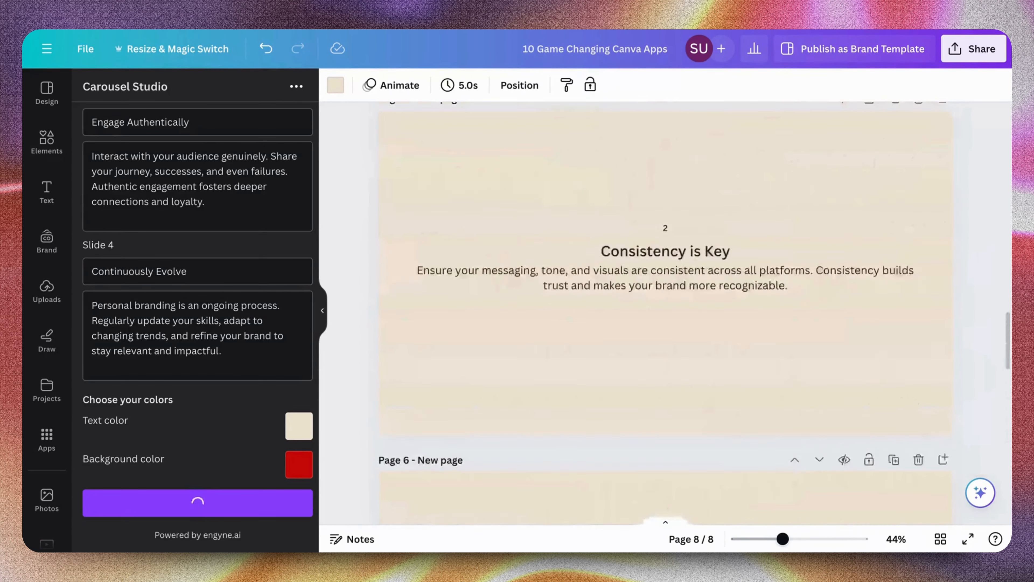
scroll(665, 314, down, 6)
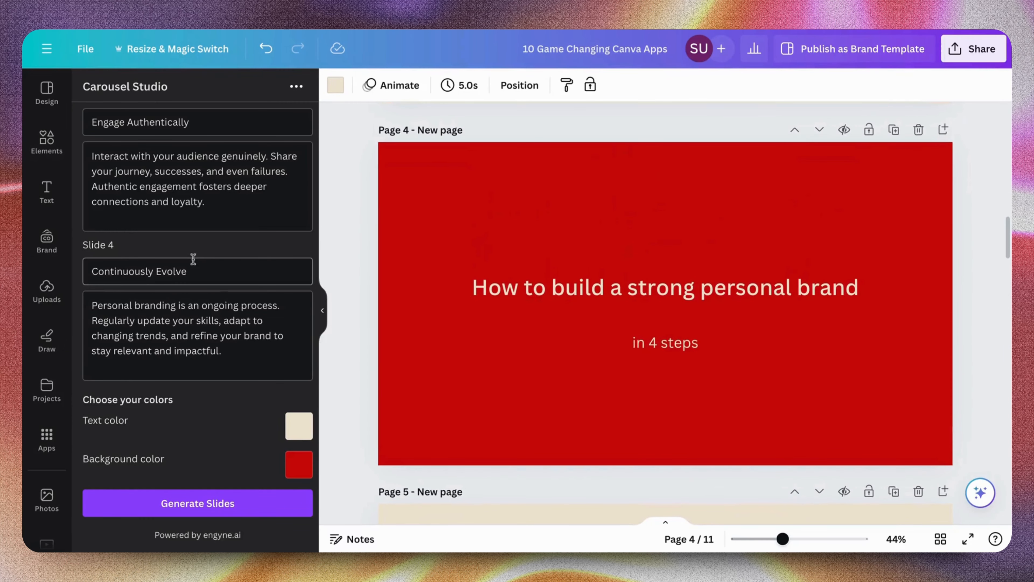
scroll(194, 259, up, 10)
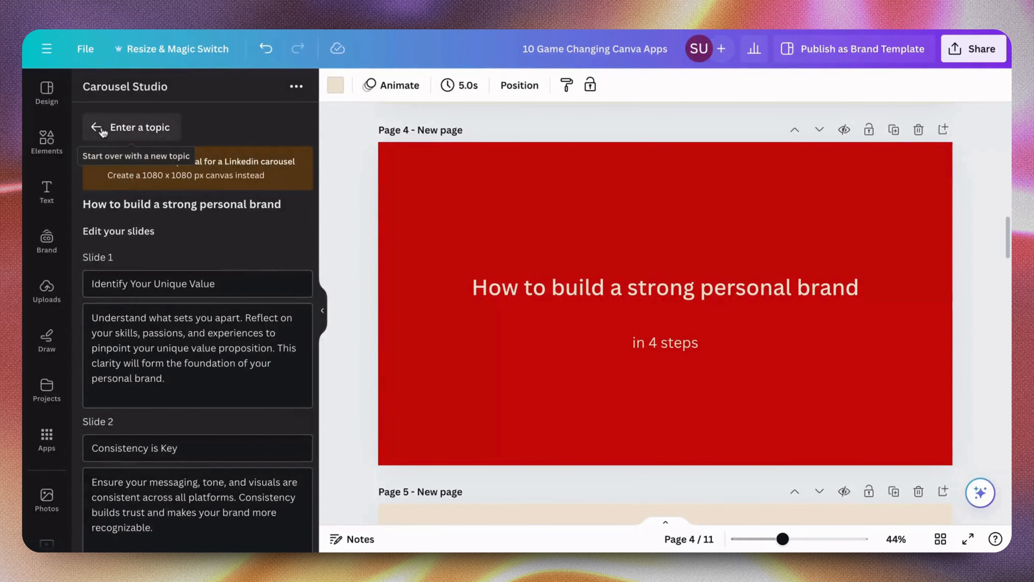
click(99, 128)
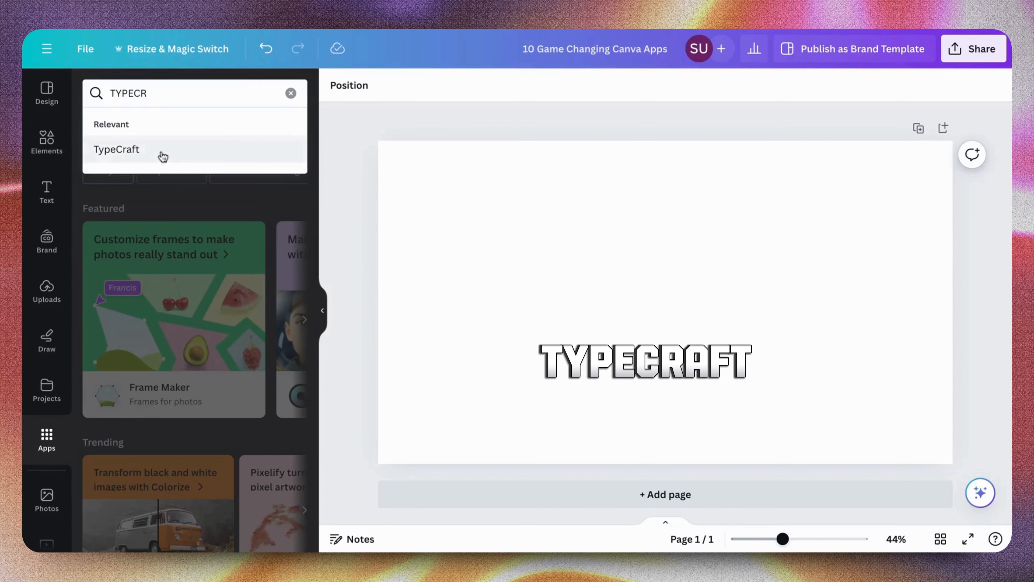
Find the TypeCraft app and open it through its app details
click(161, 153)
click(118, 131)
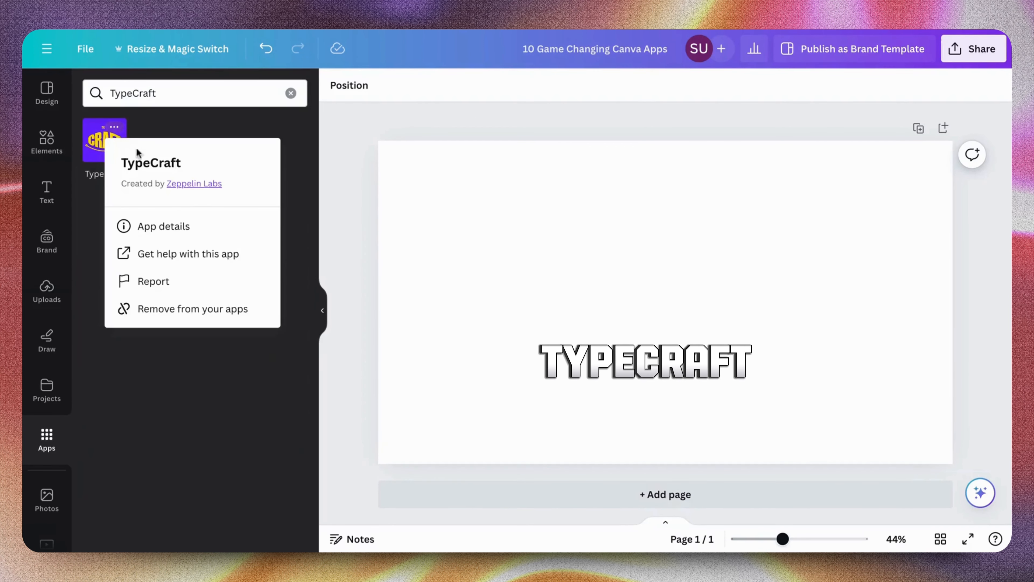
click(185, 235)
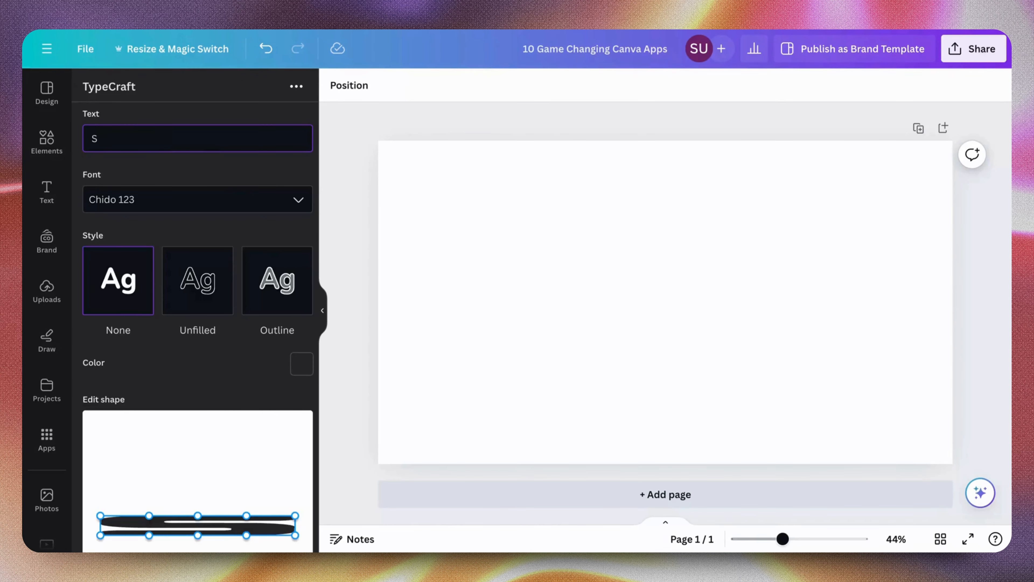
Enter SELF LOVE as the TypeCraft text, try Chiro Miro Regular 123, and settle on the Colakind Zvvpb 123 font
text(ELF LOVE)
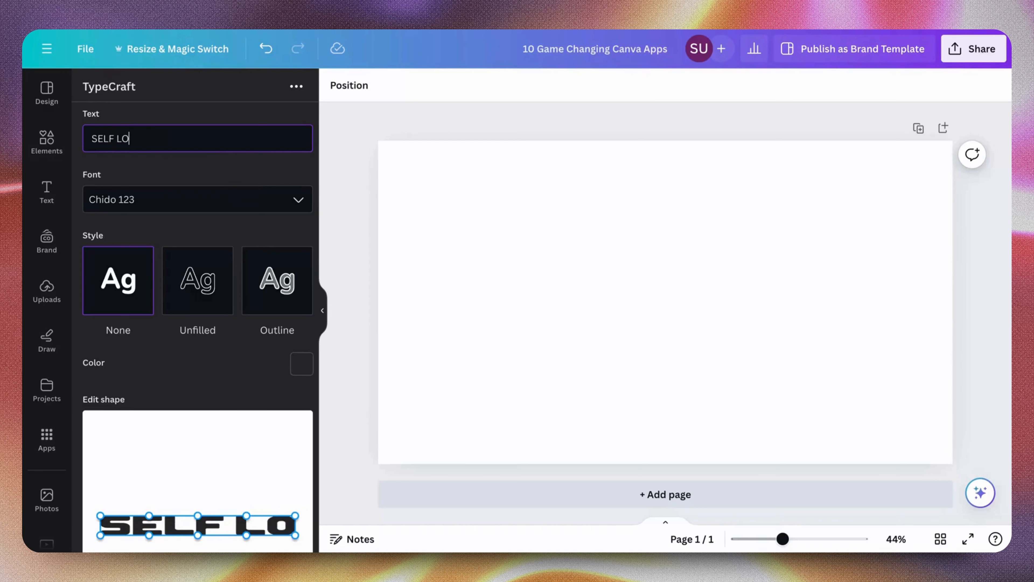
click(211, 206)
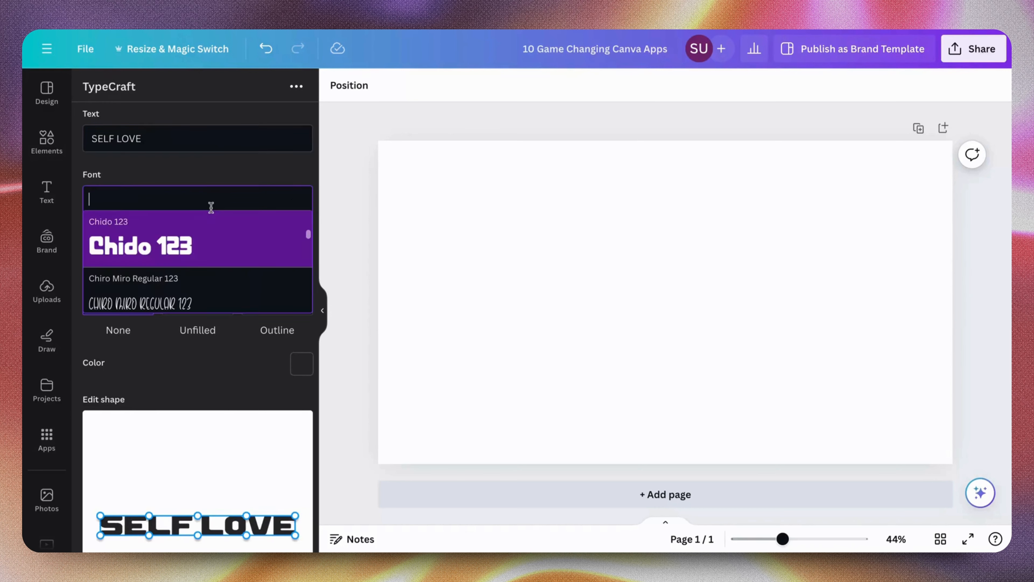
click(221, 283)
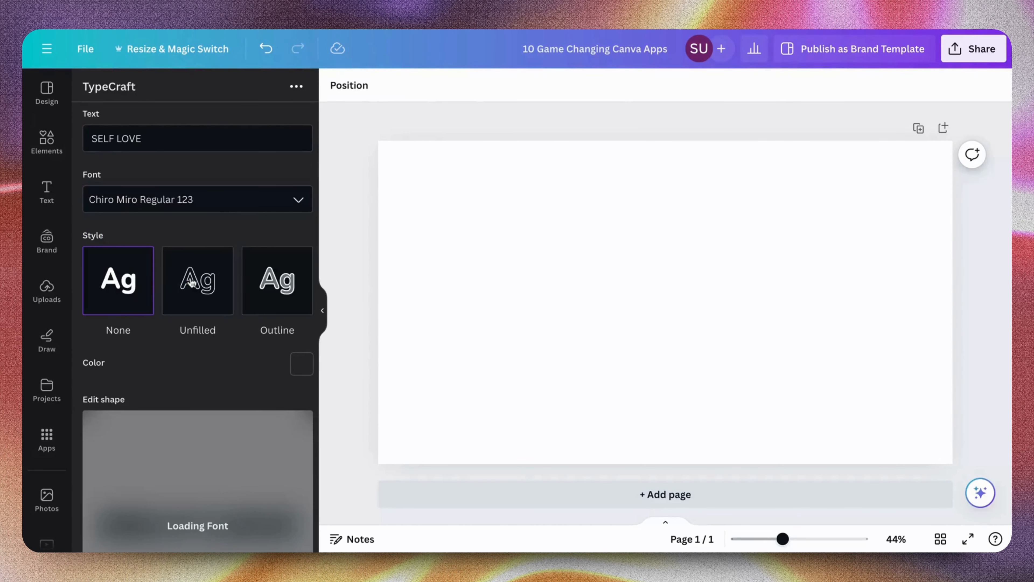
scroll(221, 222, down, 1)
click(230, 159)
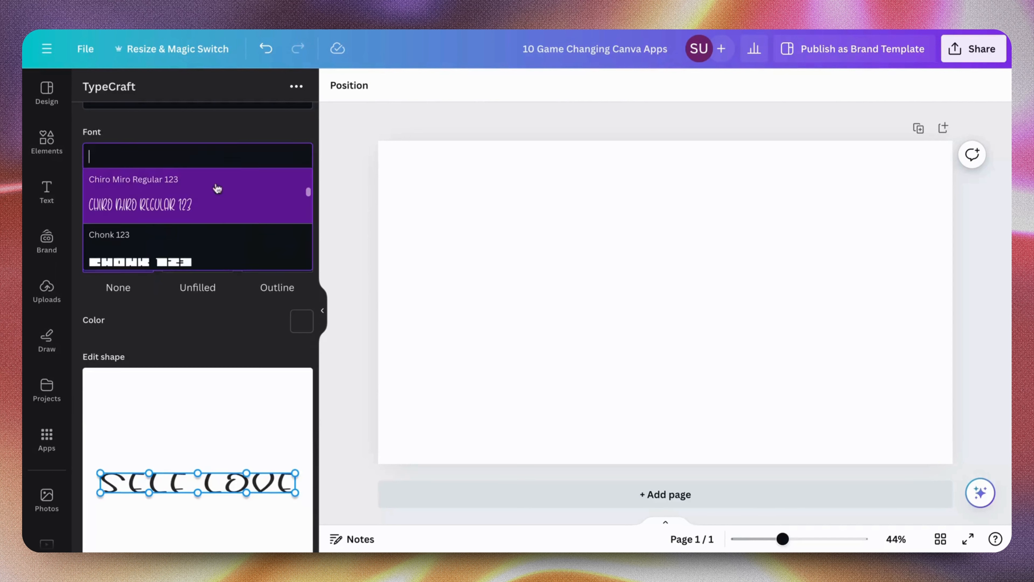
click(218, 240)
scroll(219, 239, down, 1)
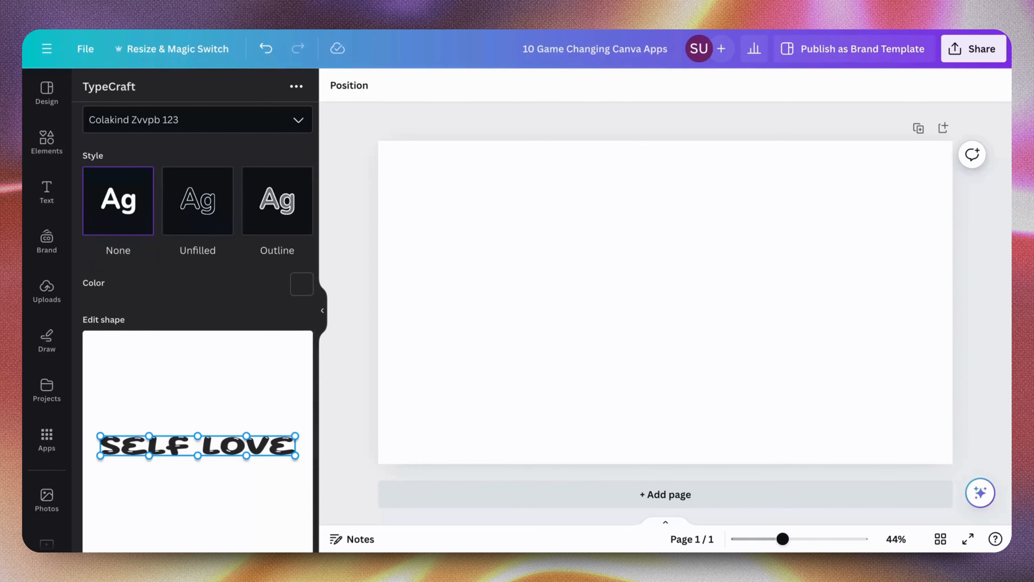
Try the Unfilled style on the SELF LOVE text, then apply Outline with a border width of 1
click(205, 220)
click(269, 216)
scroll(254, 263, down, 2)
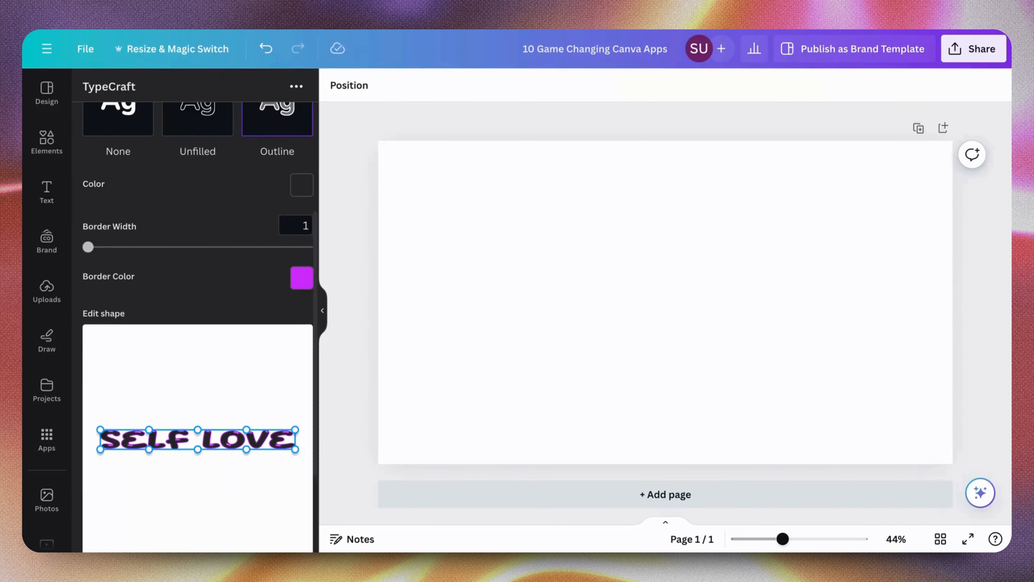
scroll(254, 378, down, 3)
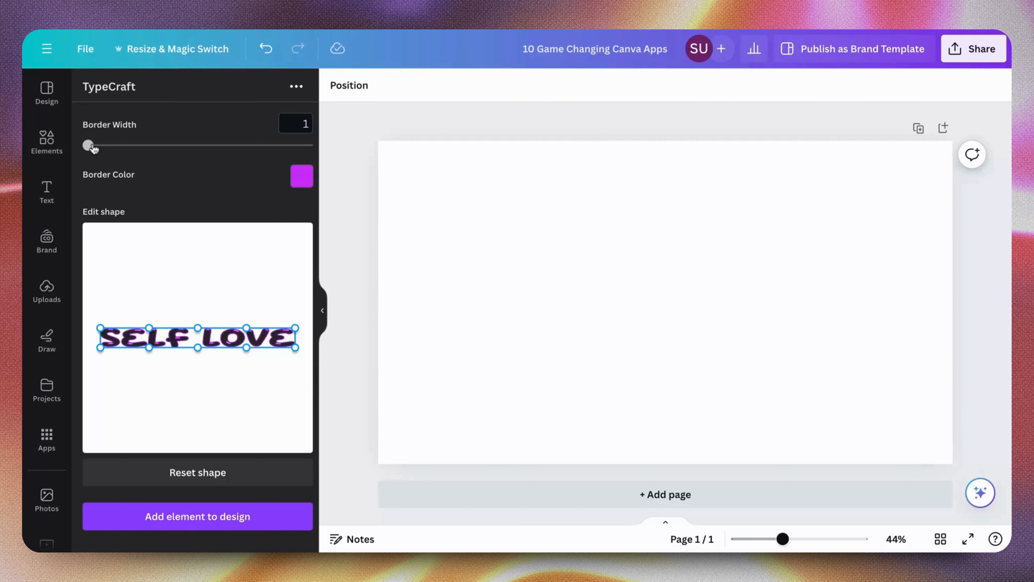
drag(88, 145, 70, 166)
Bulge the upper edges of SELF and LOVE upward and their lower edges downward in the shape editor
scroll(201, 231, down, 1)
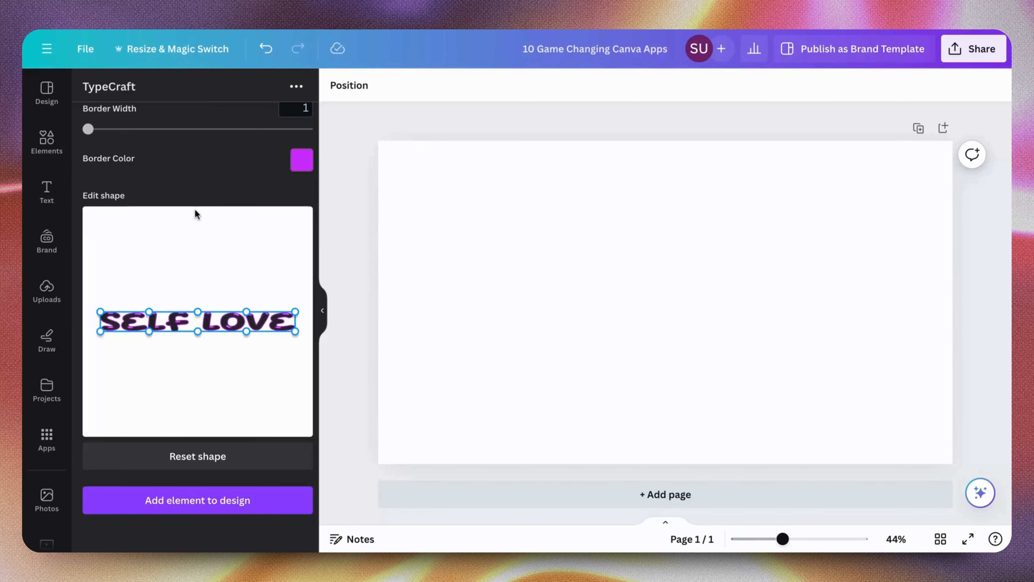
scroll(196, 215, up, 2)
scroll(197, 215, down, 1)
drag(150, 312, 150, 267)
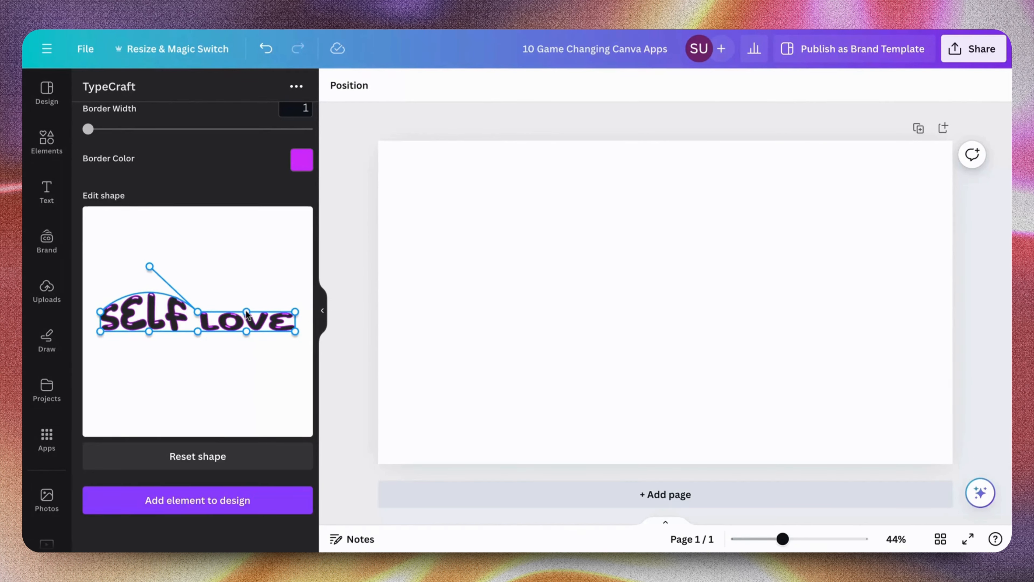
drag(246, 312, 250, 257)
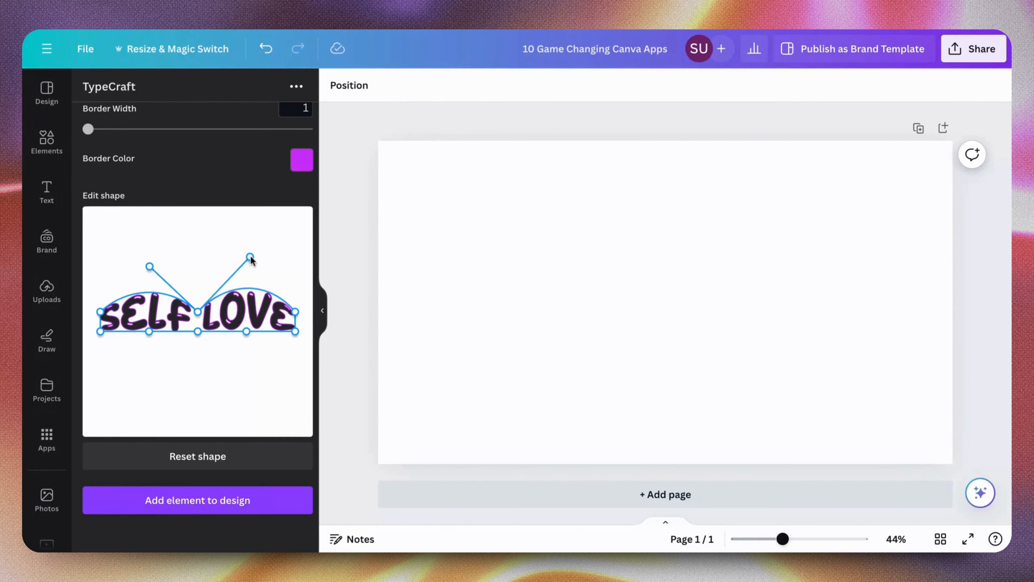
drag(149, 332, 150, 377)
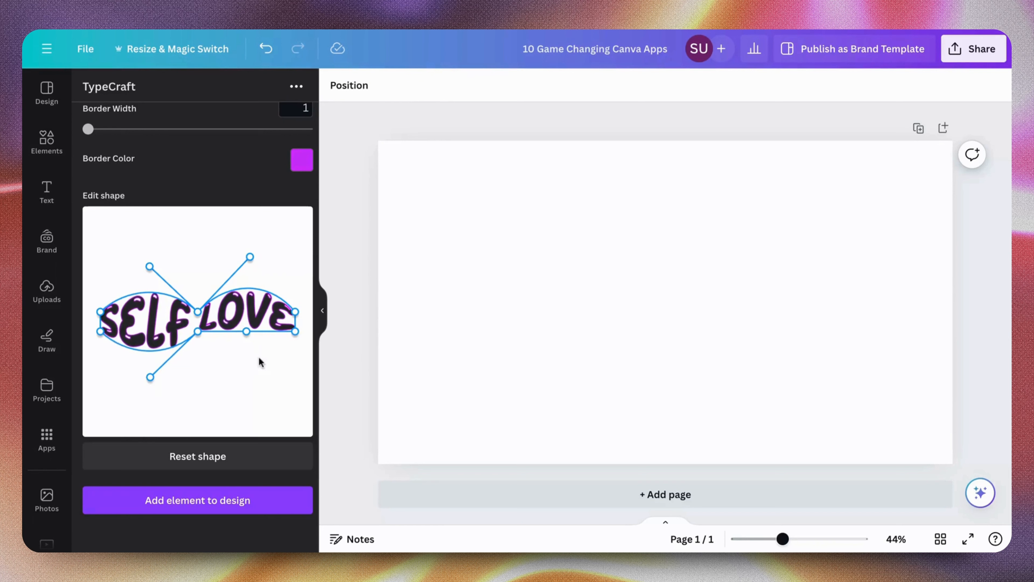
drag(247, 331, 259, 373)
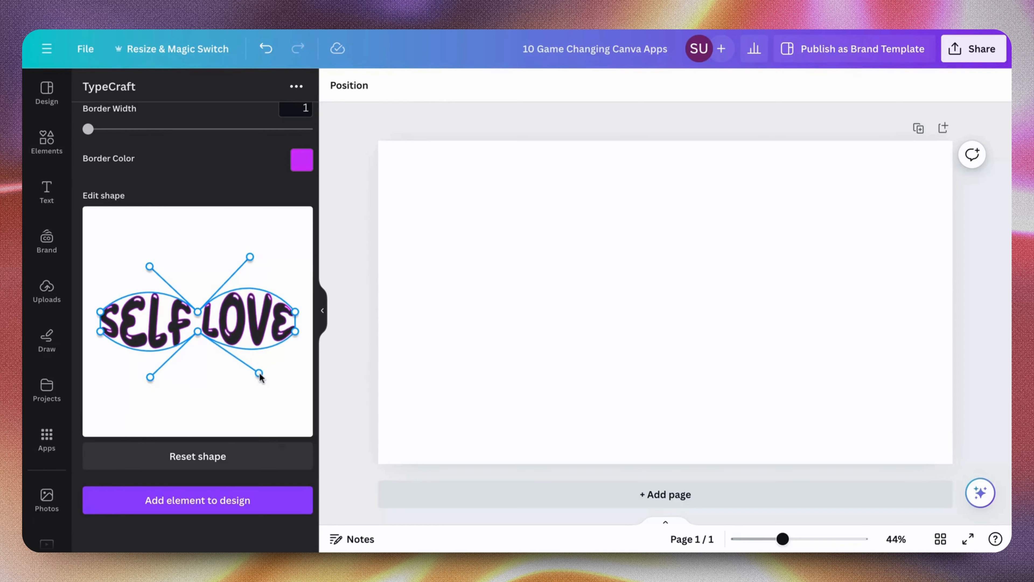
Pull the four outer corners of the SELF LOVE shape outward to make both ends of the text taller
drag(99, 313, 97, 277)
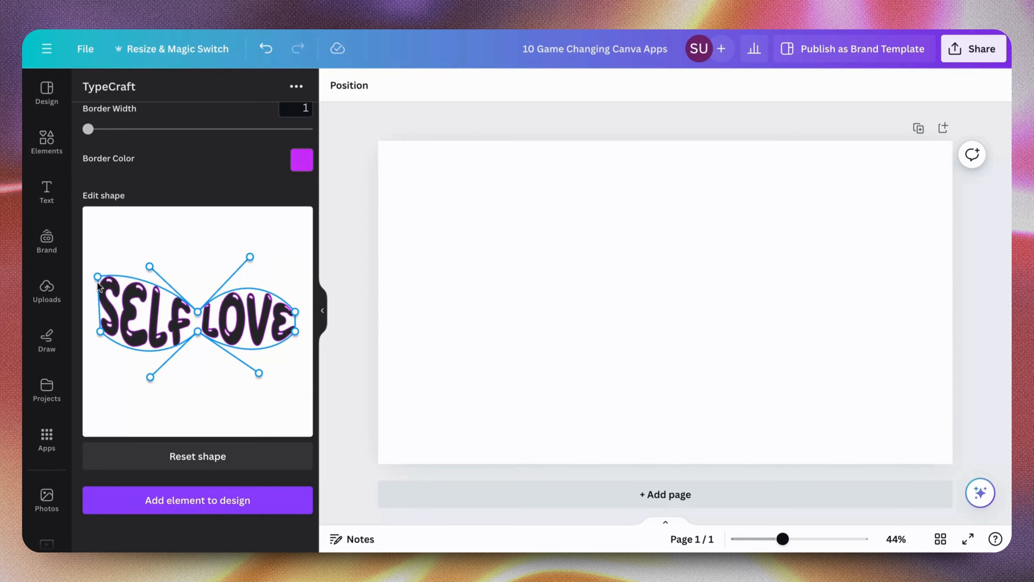
drag(101, 332, 92, 356)
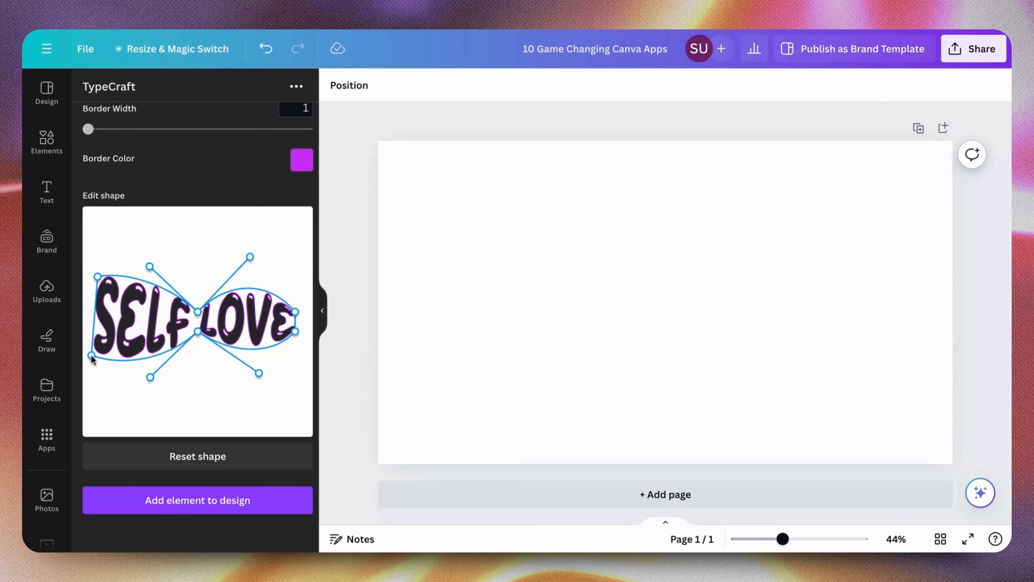
drag(294, 333, 302, 351)
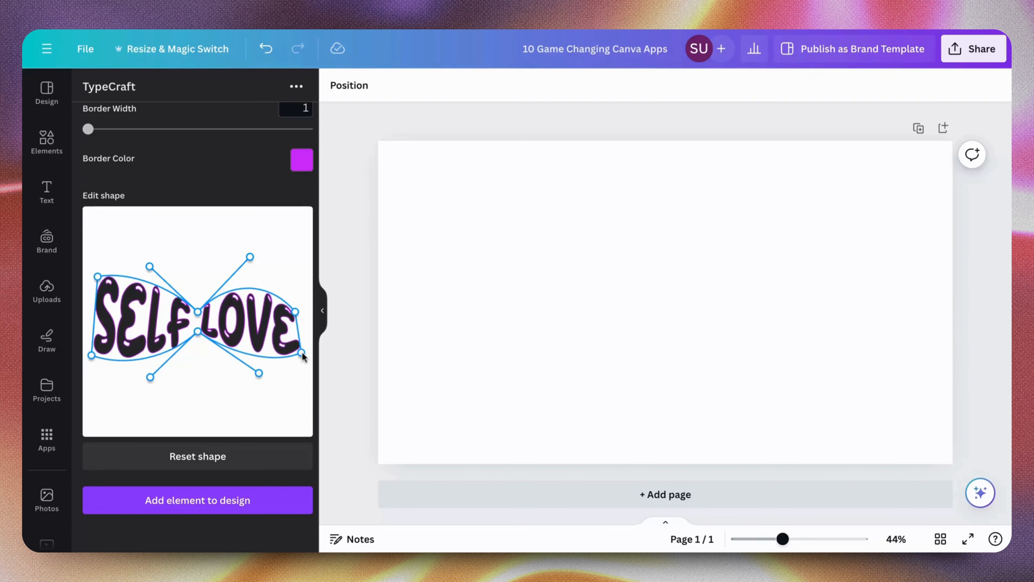
drag(296, 312, 301, 288)
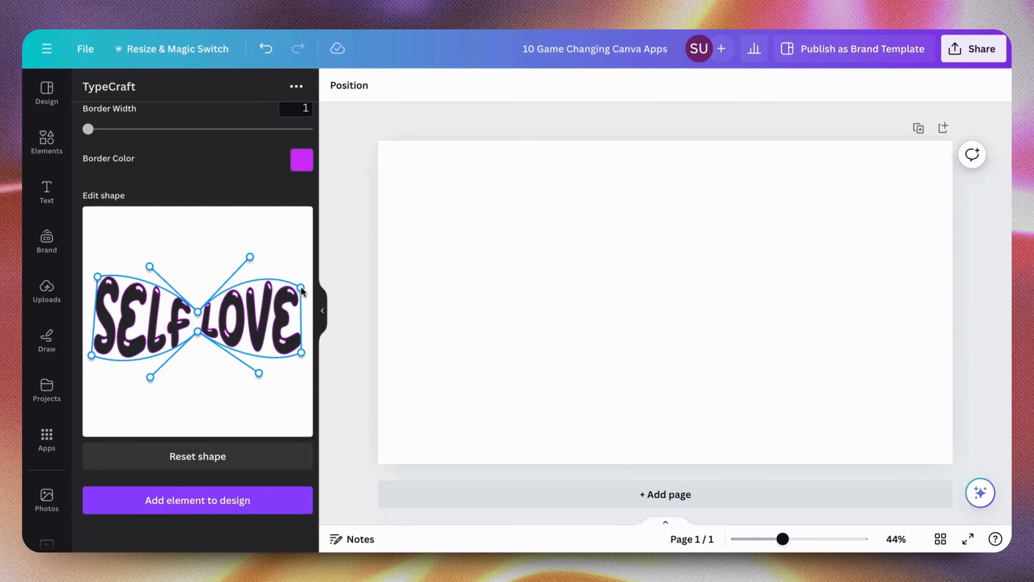
Deepen the lower and upper curves of both words by extending their curve handles farther from the text
drag(262, 374, 249, 398)
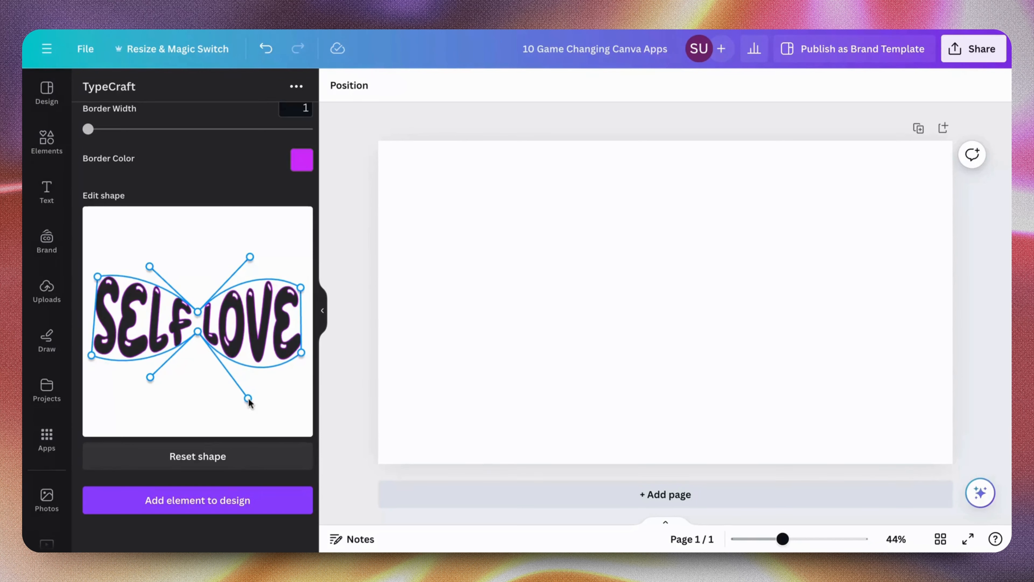
drag(148, 381, 144, 400)
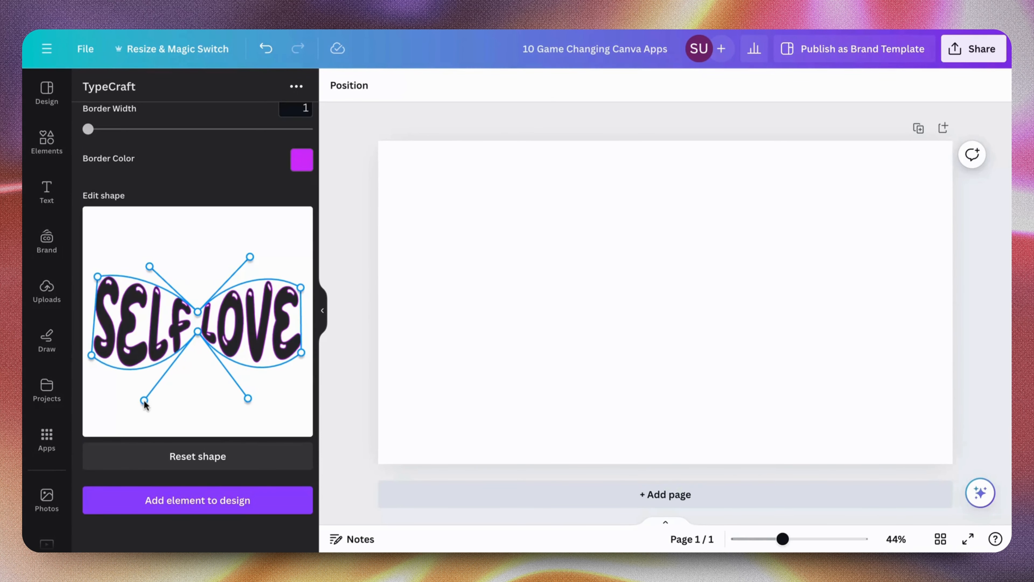
drag(149, 267, 149, 246)
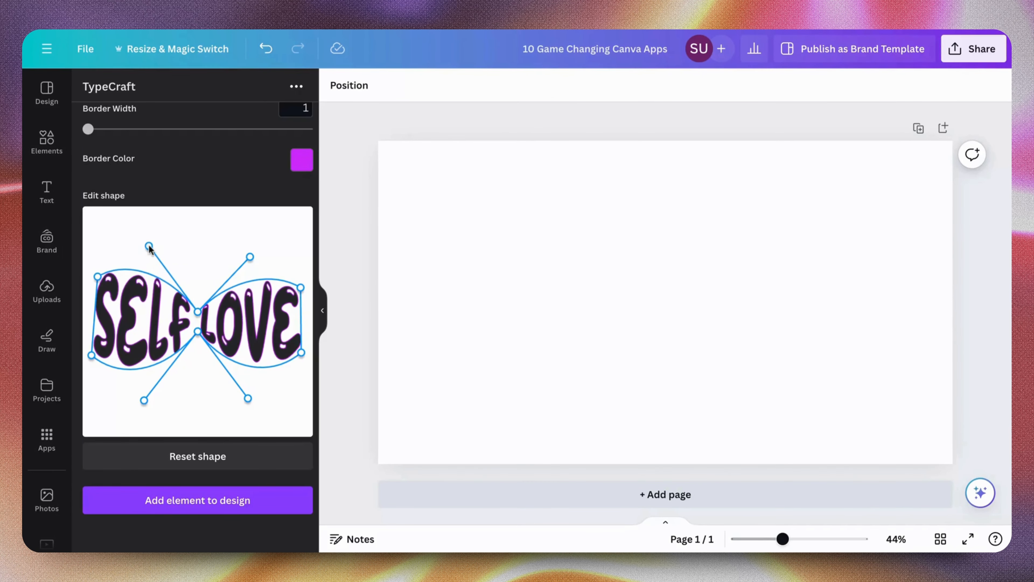
drag(252, 259, 251, 243)
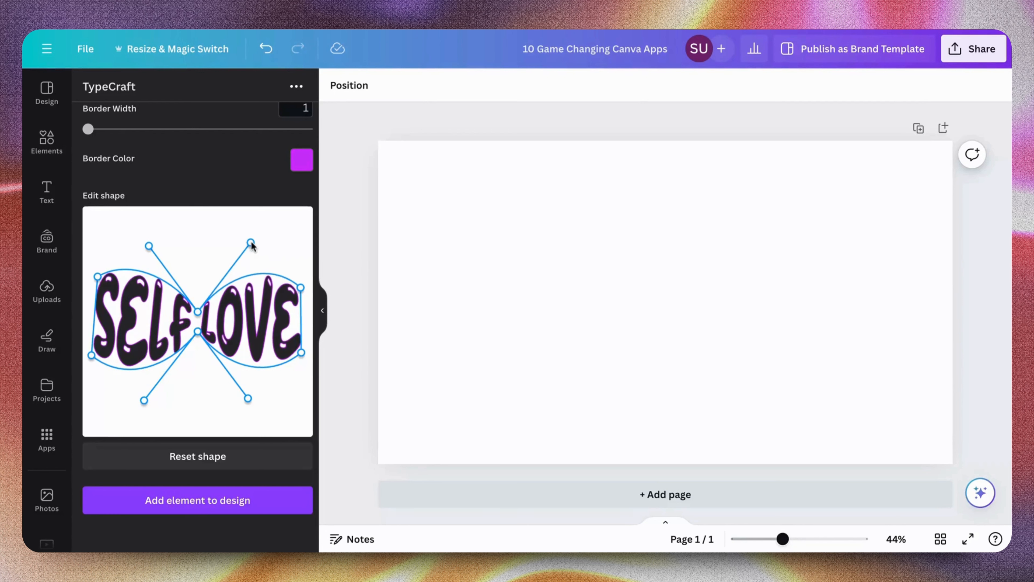
Add the warped SELF LOVE text to the design, enlarge it, and place it near the middle of the page
click(229, 516)
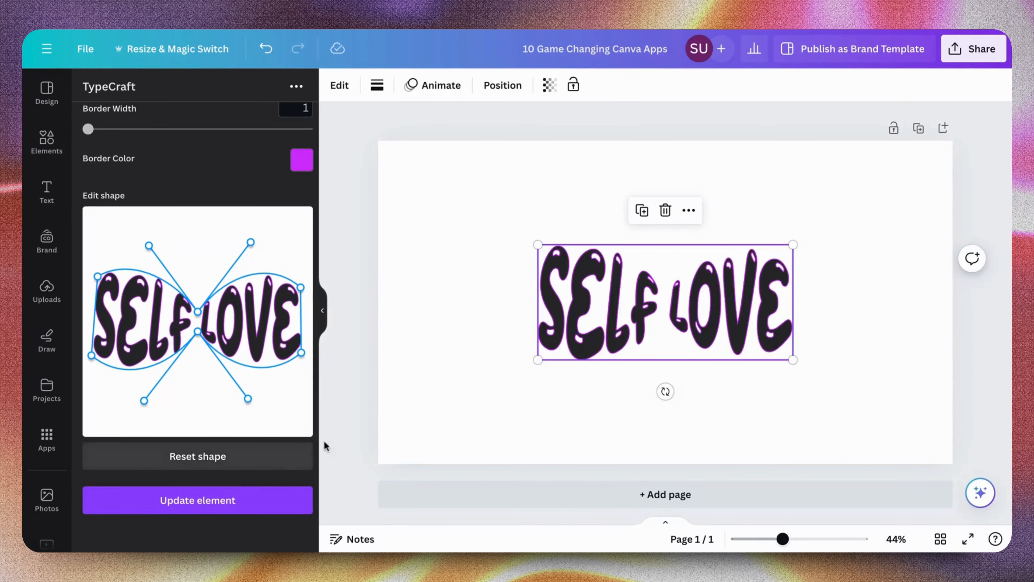
drag(793, 360, 899, 408)
drag(836, 385, 820, 365)
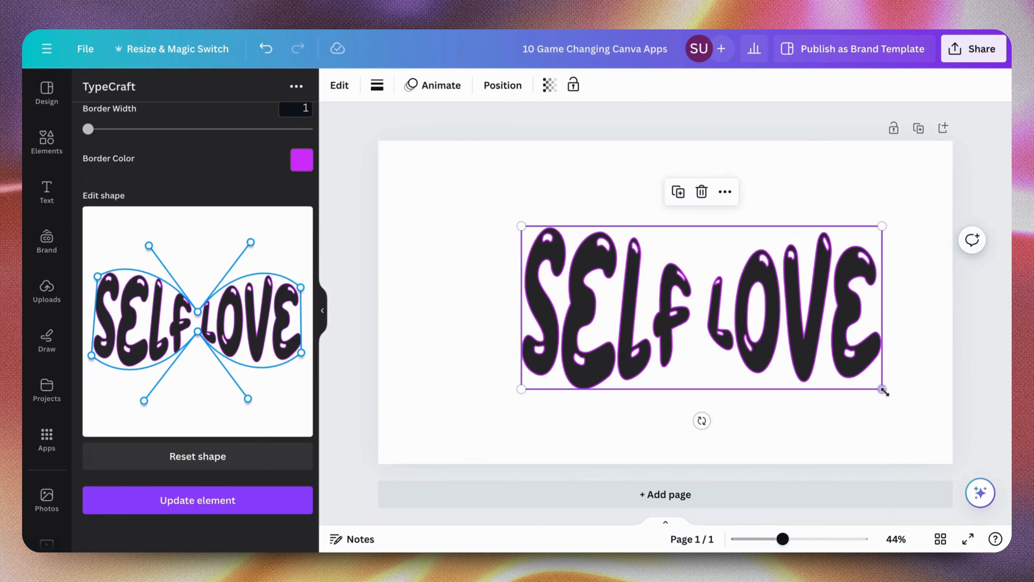
drag(884, 391, 936, 426)
drag(866, 404, 808, 387)
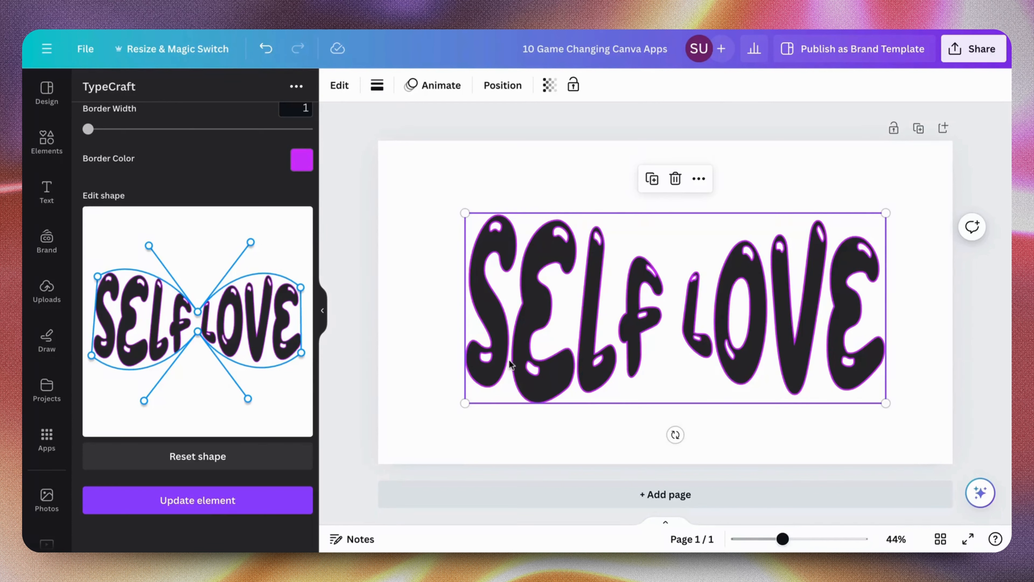
Spread the upper and lower middle points of the shape apart and update the SELF LOVE element on the page
drag(196, 310, 198, 288)
drag(199, 331, 198, 344)
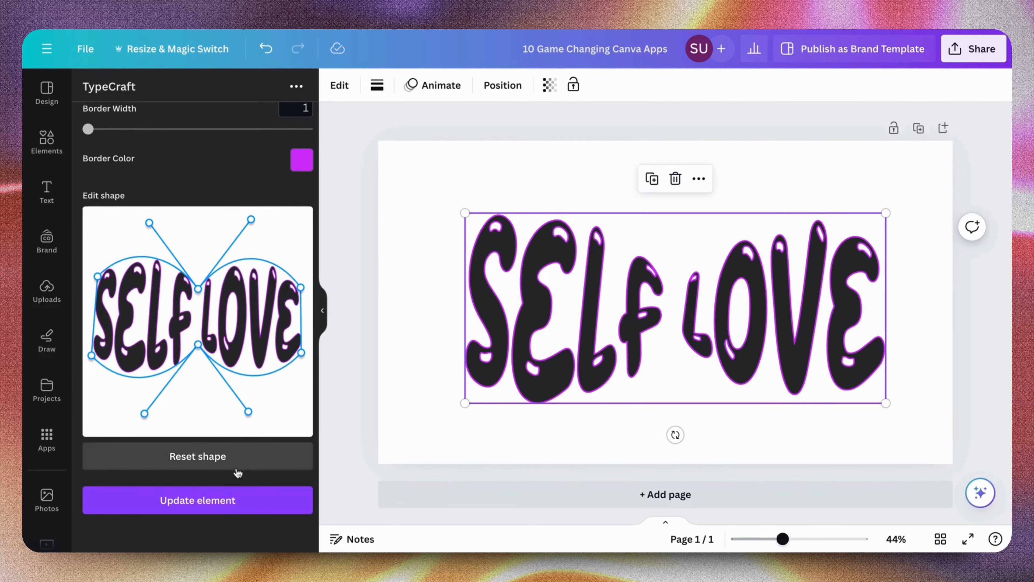
click(234, 506)
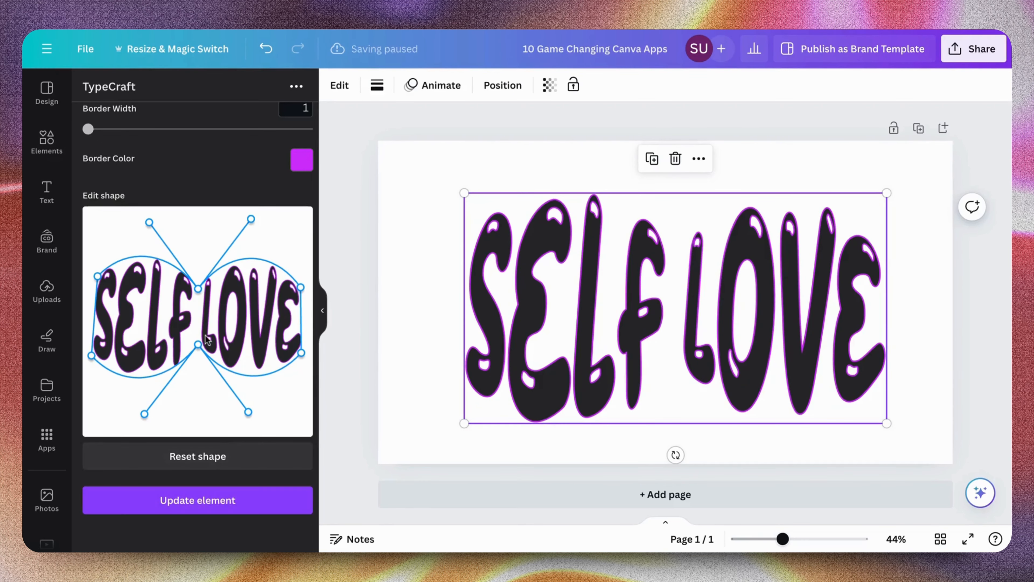
Shift both middle points of the shape downward and update the SELF LOVE element with the new warp
drag(198, 289, 197, 305)
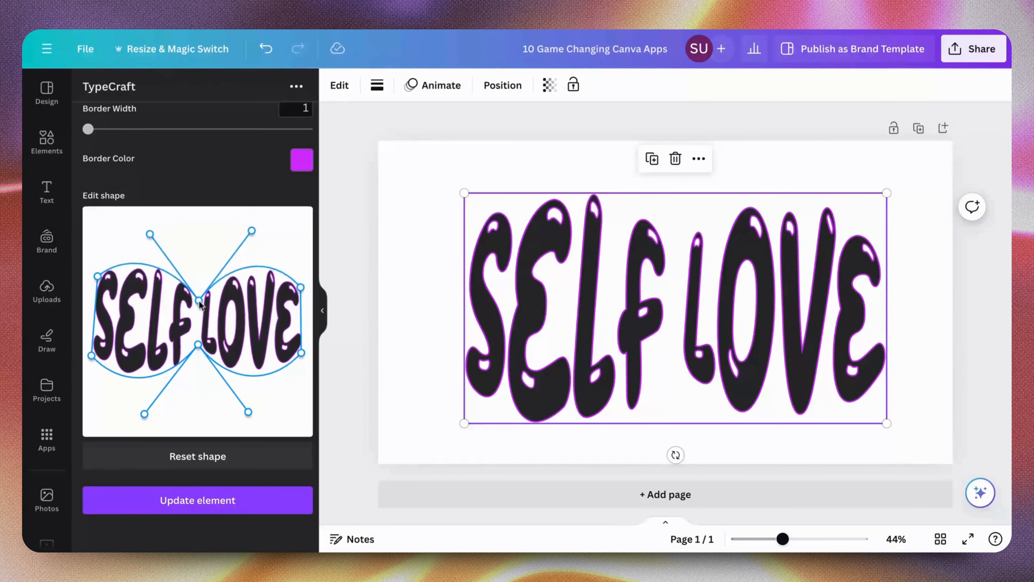
drag(200, 349, 191, 365)
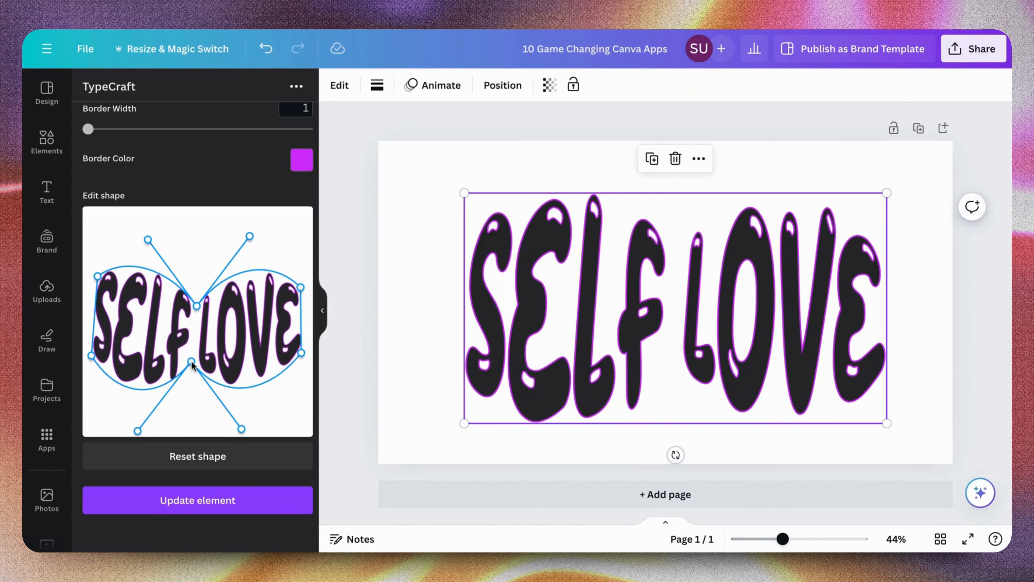
click(188, 513)
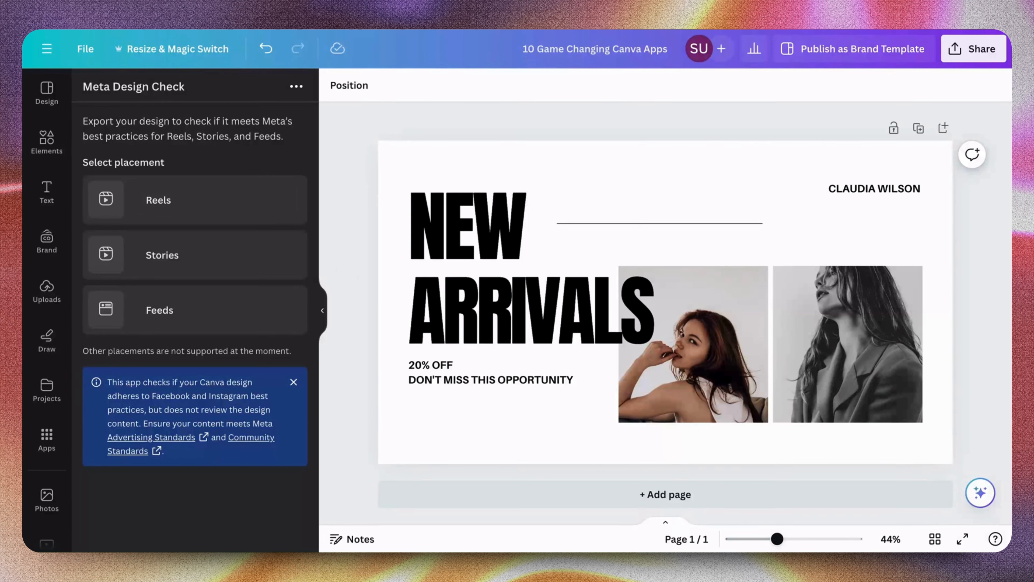
Run Meta Design Check on the NEW ARRIVALS design for Feeds, exporting it as PNG at size 1, and read the suggested improvements
click(217, 318)
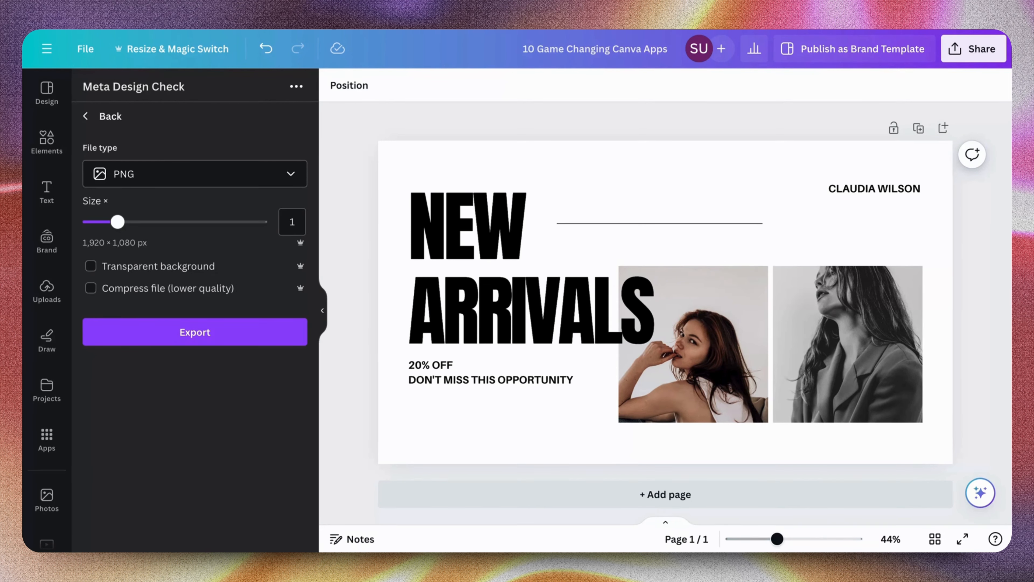
click(282, 187)
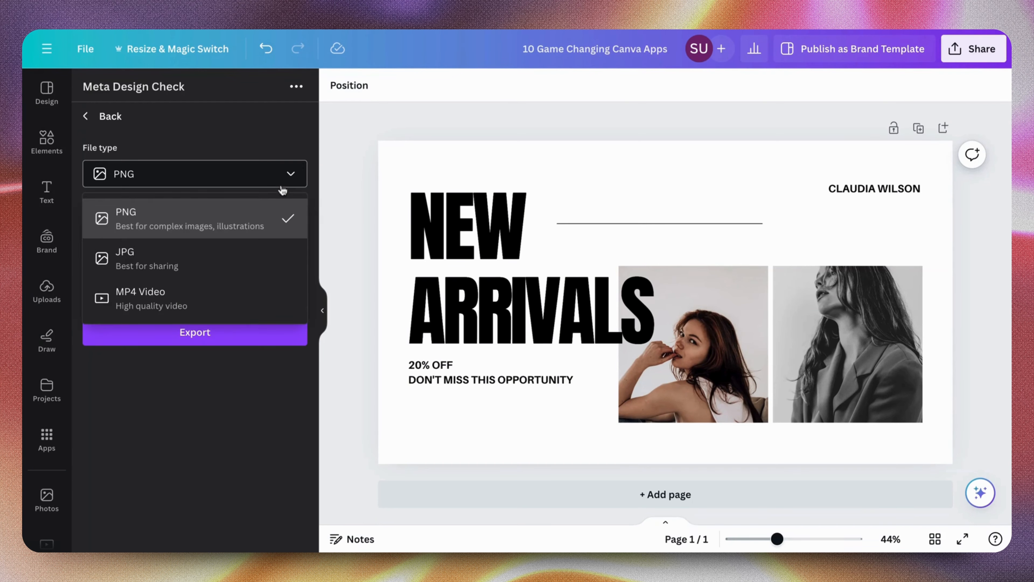
click(283, 190)
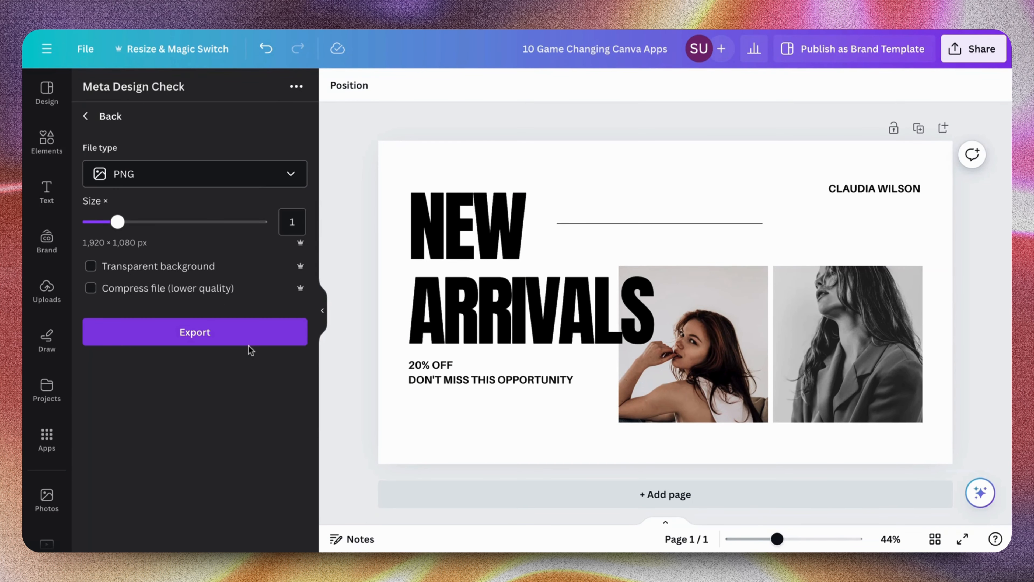
click(250, 336)
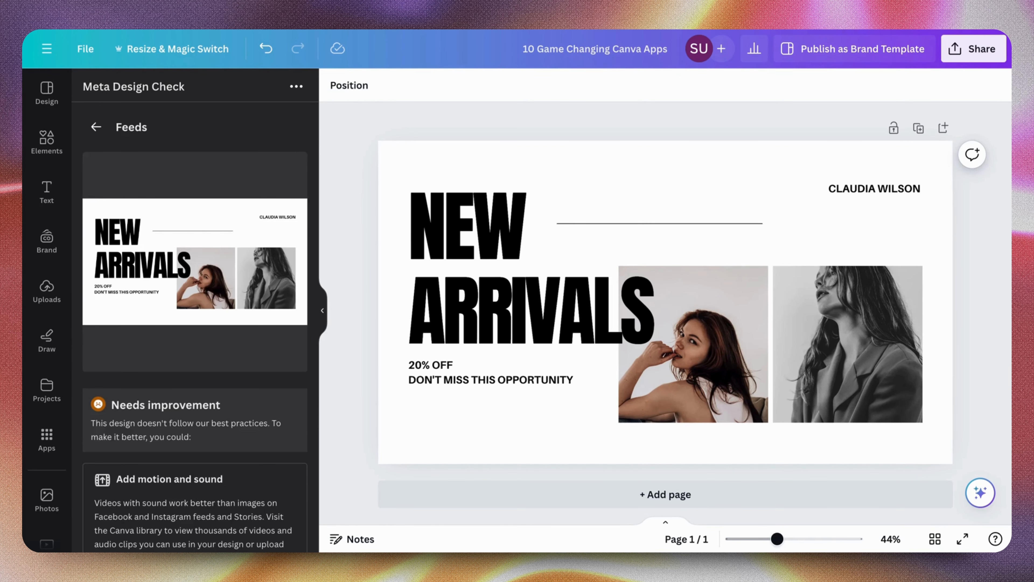
scroll(195, 326, down, 3)
scroll(195, 326, down, 2)
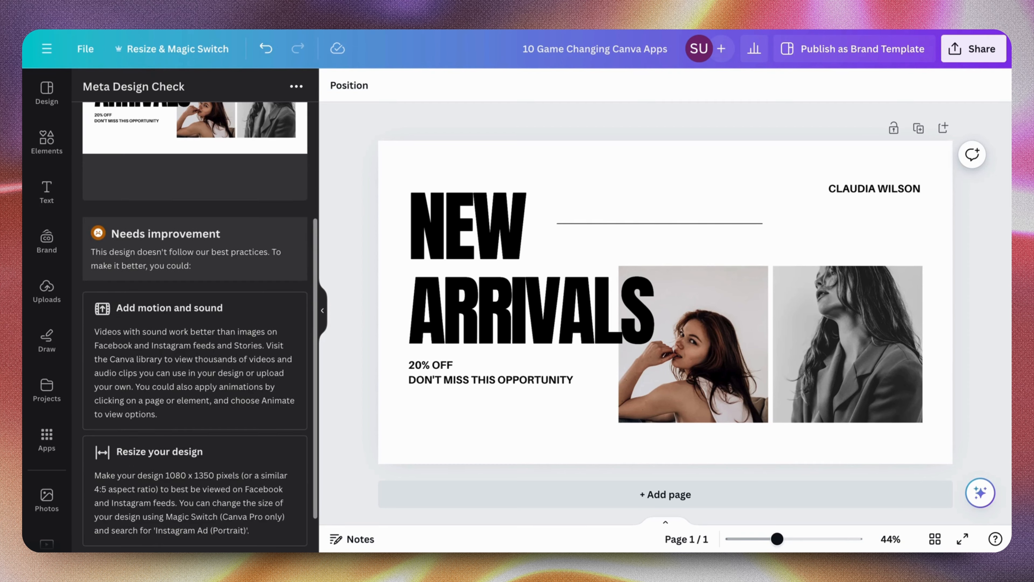
scroll(194, 326, down, 2)
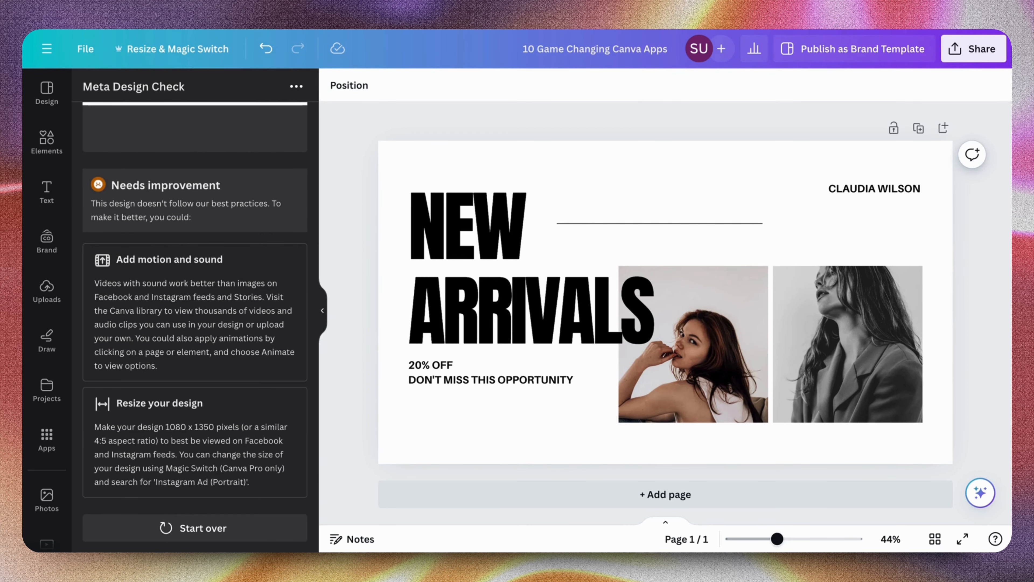